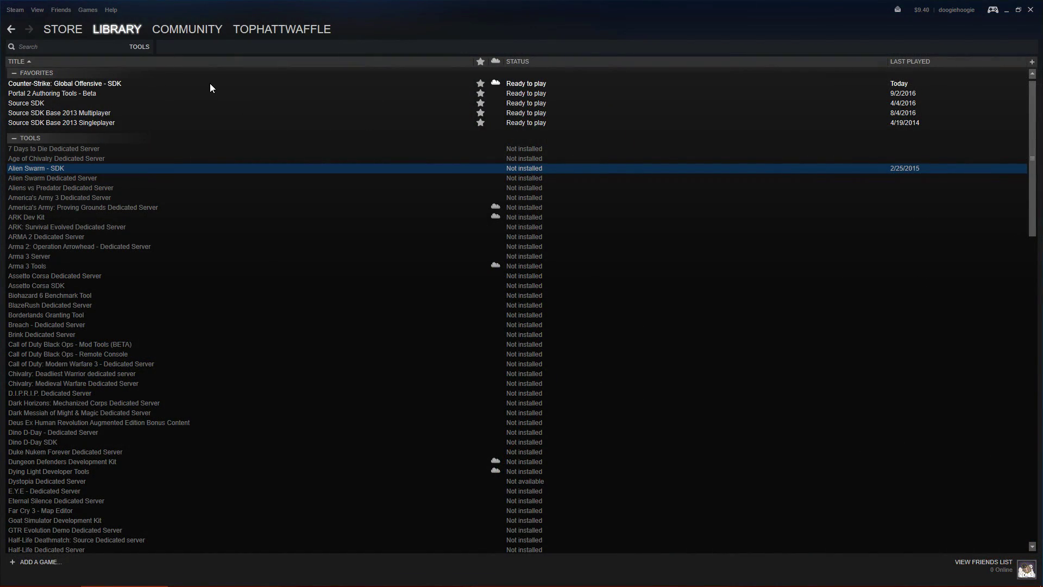
Launch the Counter-Strike: Global Offensive SDK and open the recent map TestLevel.vmf in Hammer.
double_click(208, 83)
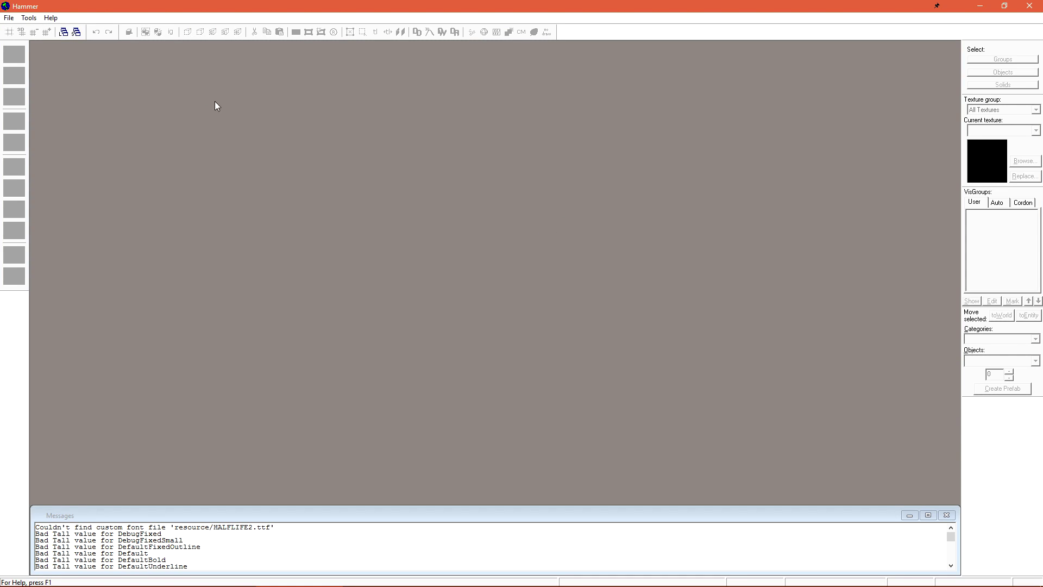
click(9, 17)
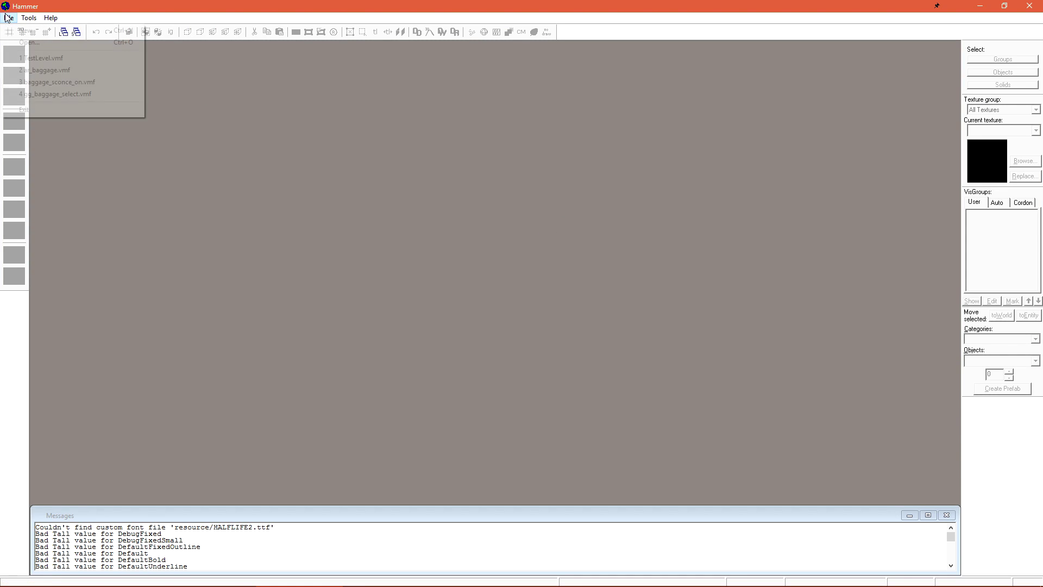
click(90, 58)
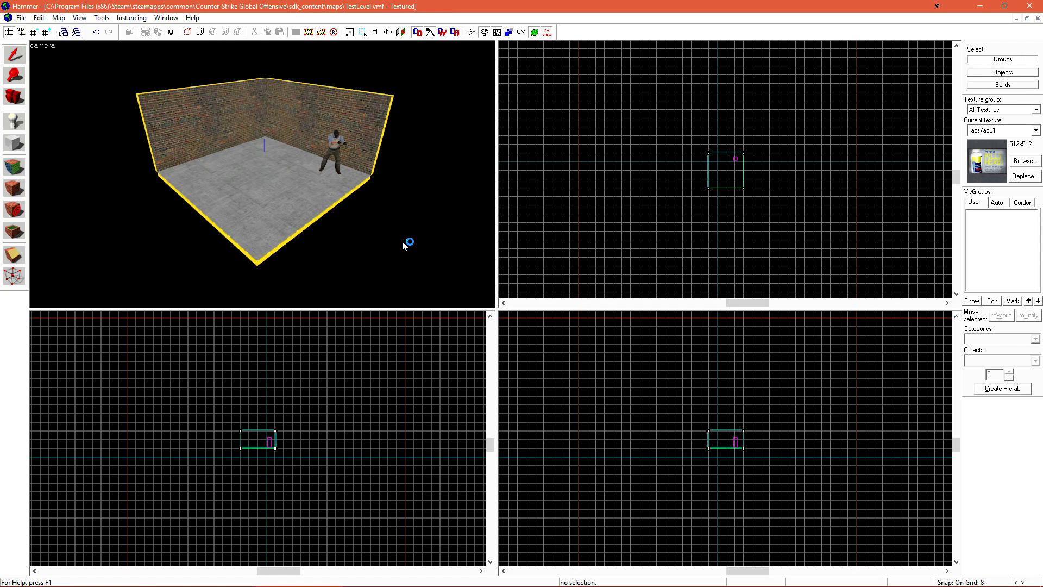
Filter the texture browser by "nodraw" and make tools/toolsnodraw the current texture.
click(333, 150)
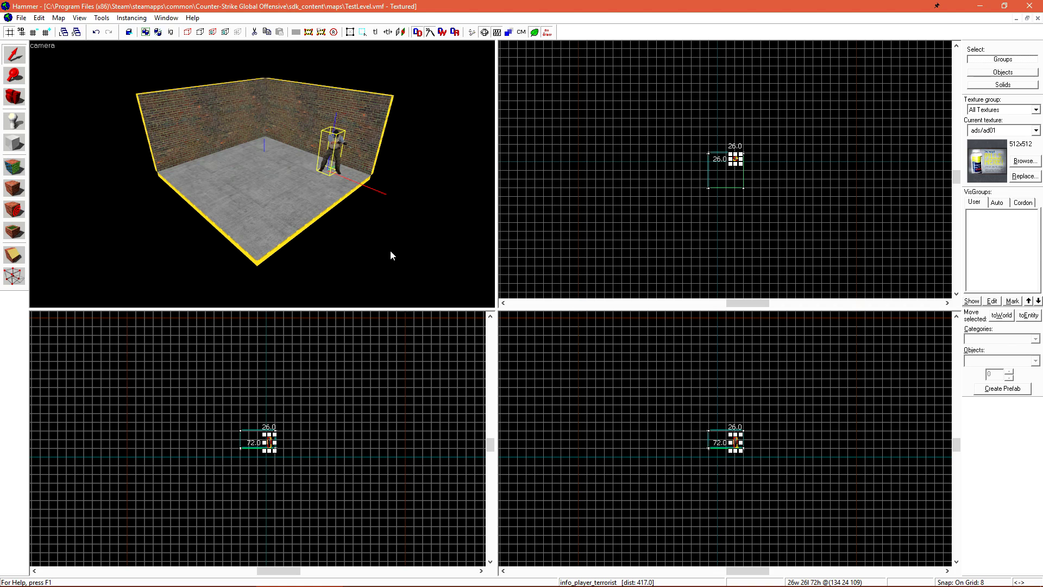
click(380, 245)
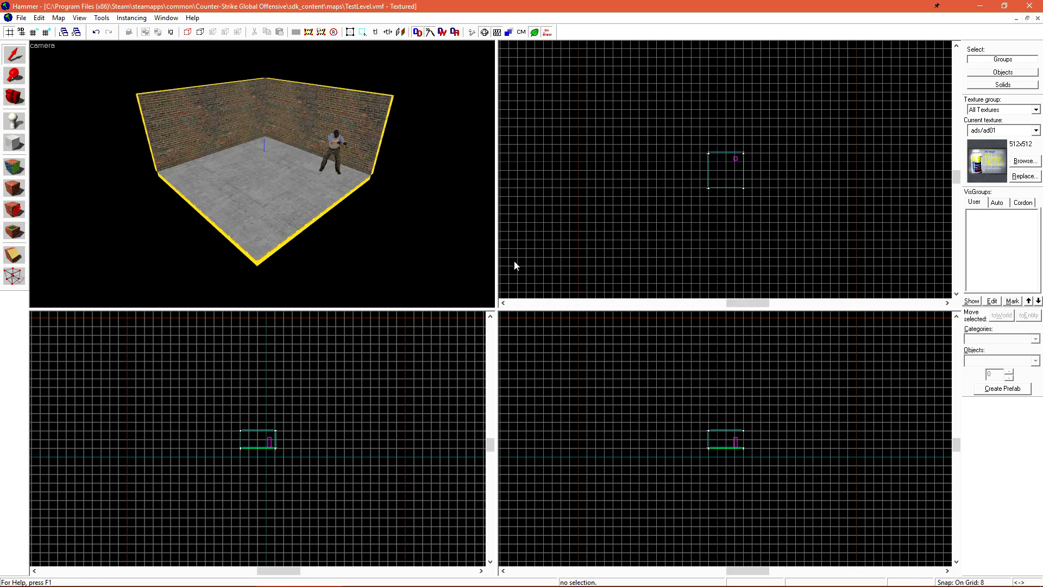
click(1024, 161)
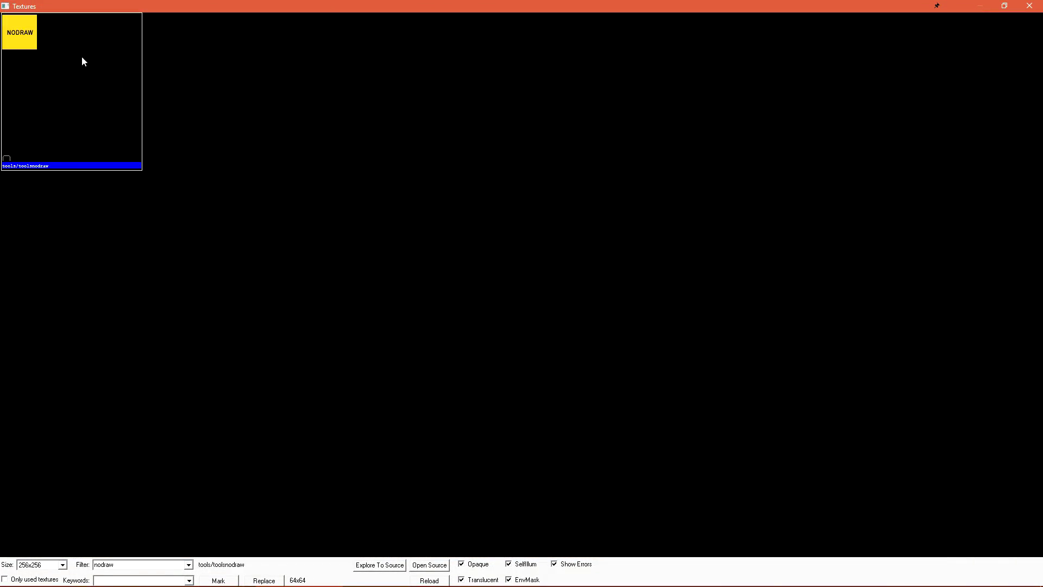
double_click(81, 56)
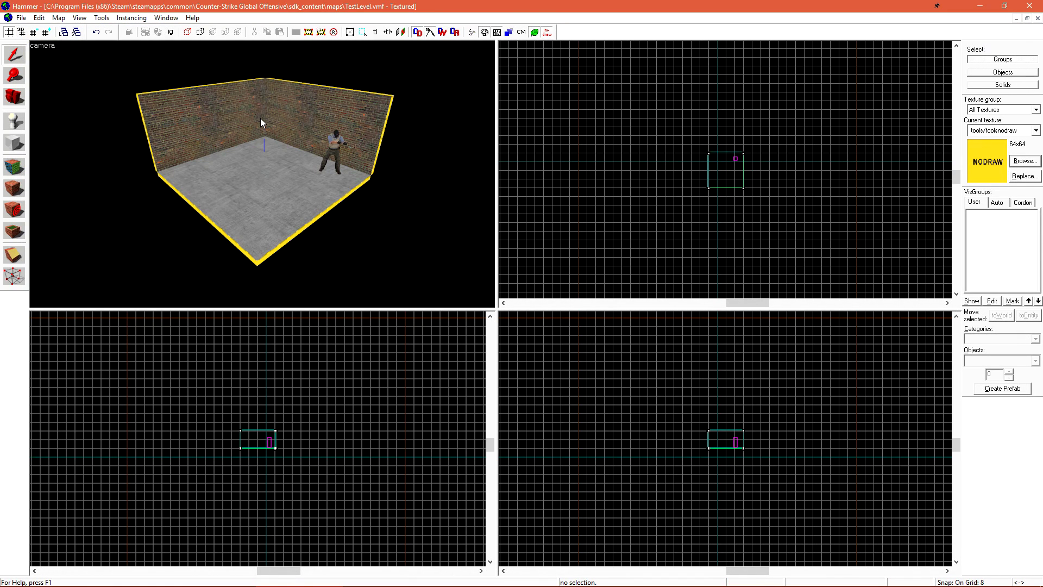
Switch the camera view to 3D Flat shading.
click(52, 50)
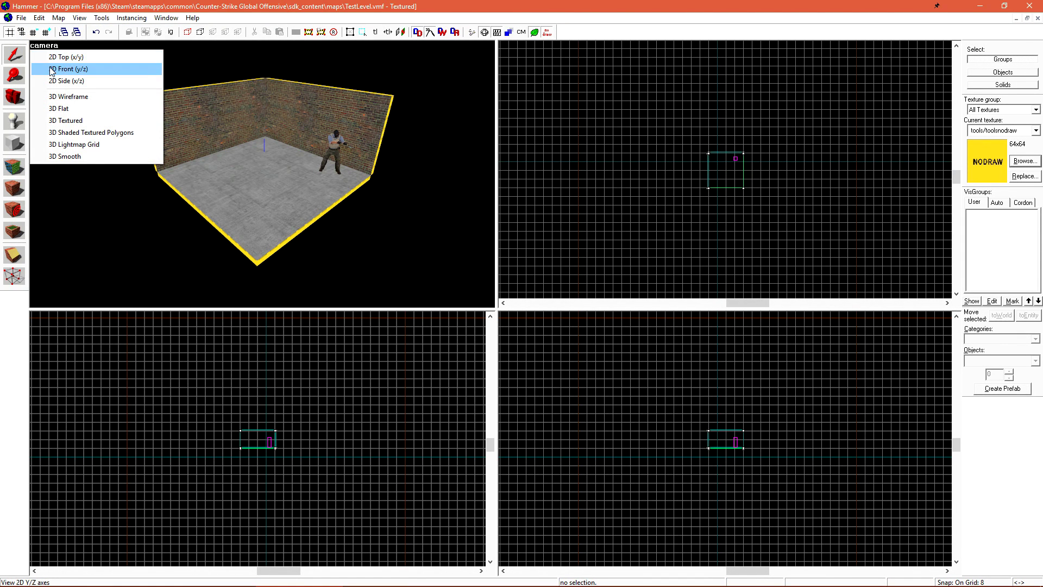
click(77, 111)
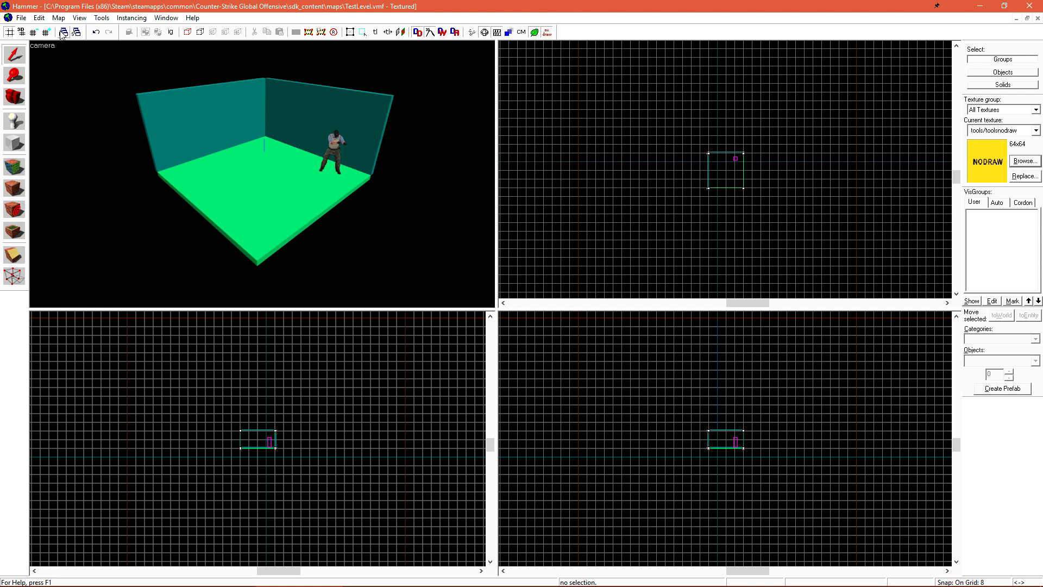
middle_drag(794, 210, 729, 166)
scroll(729, 165, up, 8)
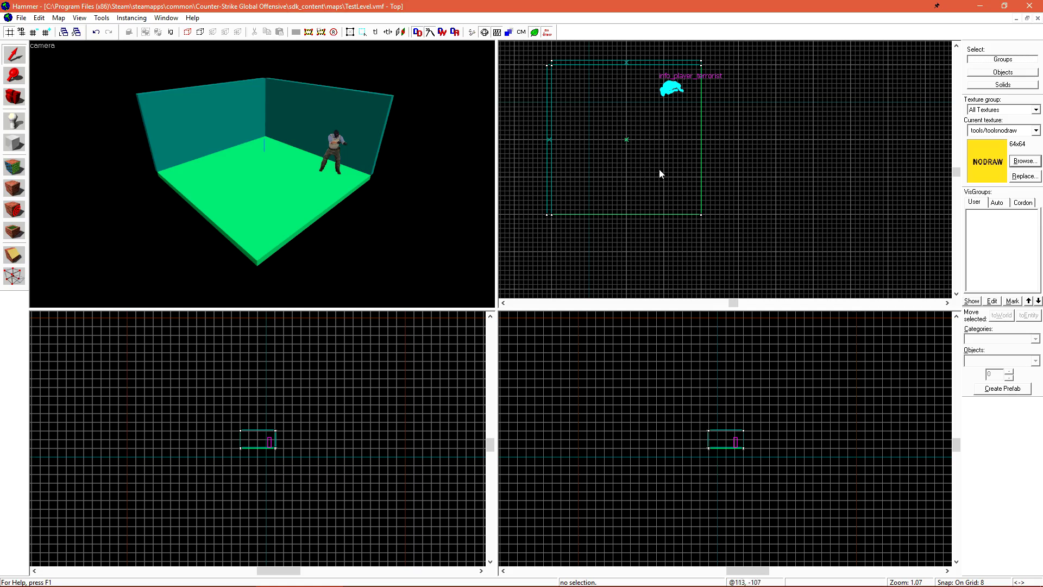
scroll(734, 442, up, 4)
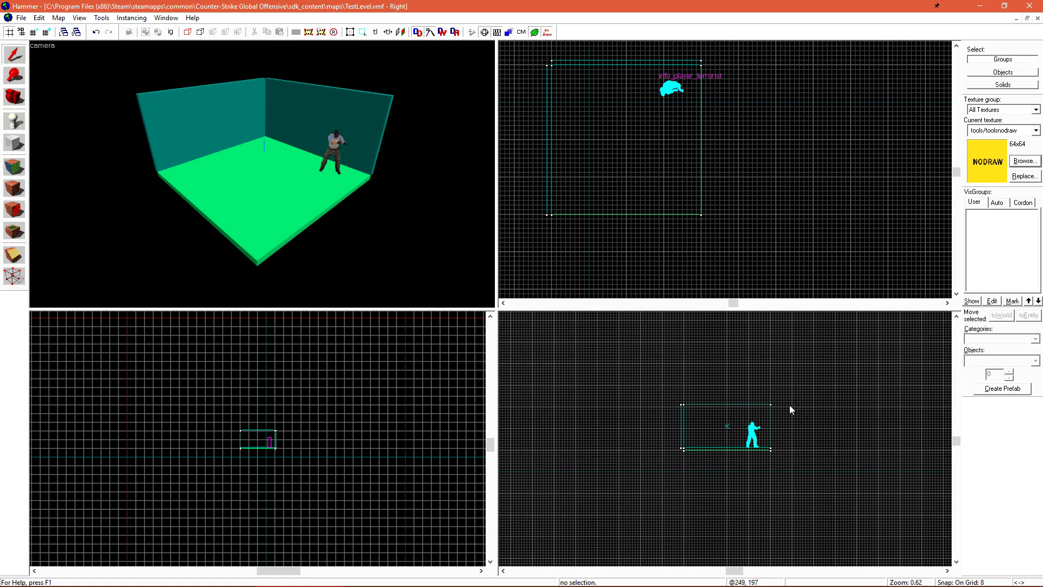
middle_drag(790, 405, 769, 410)
scroll(277, 441, up, 6)
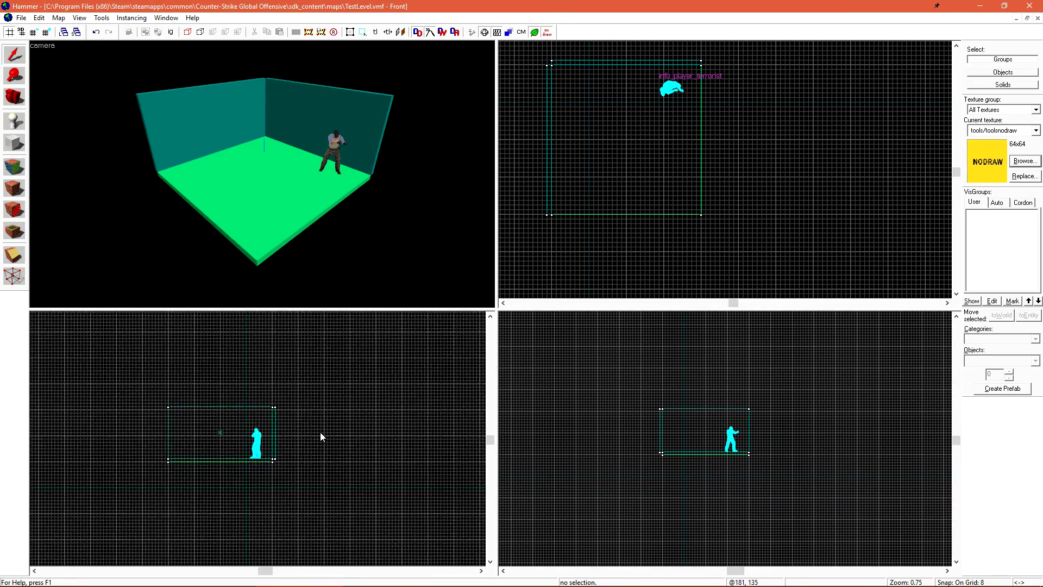
scroll(321, 432, up, 2)
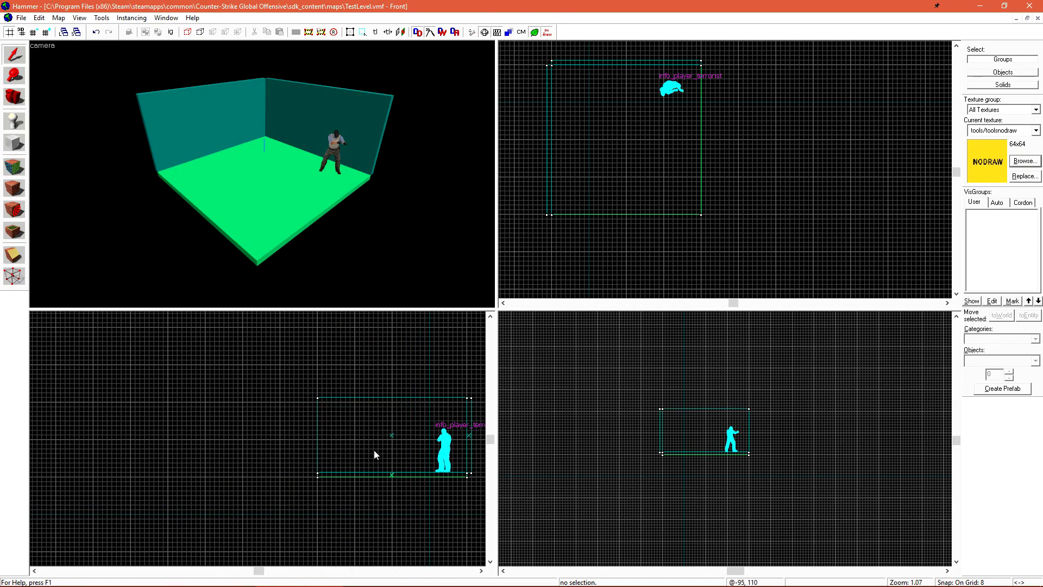
drag(374, 449, 324, 456)
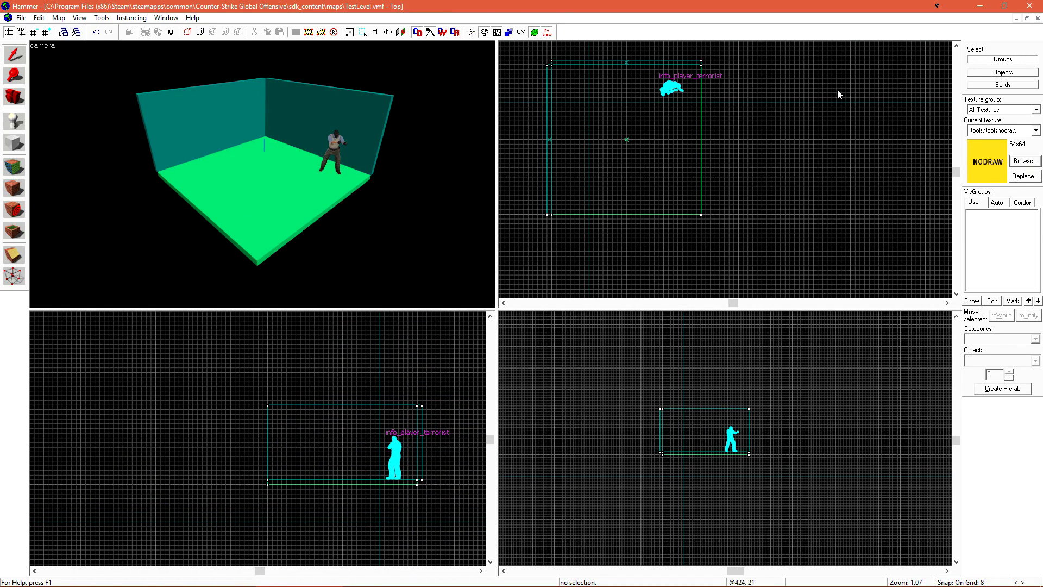
Stretch the floor and the wall beside the player start together to a width of 640 units.
click(198, 210)
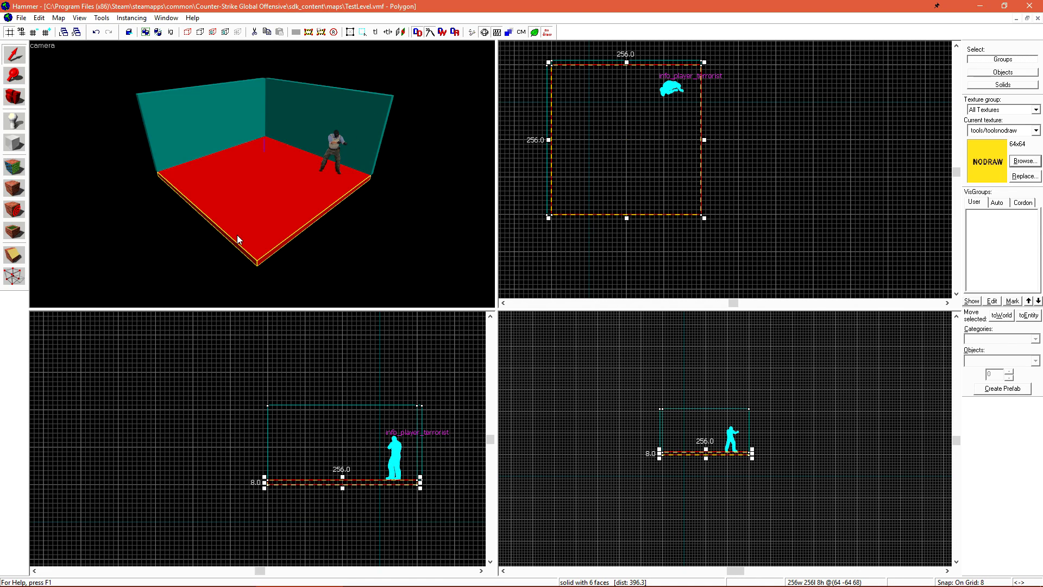
ctrl+click(379, 103)
scroll(637, 156, down, 4)
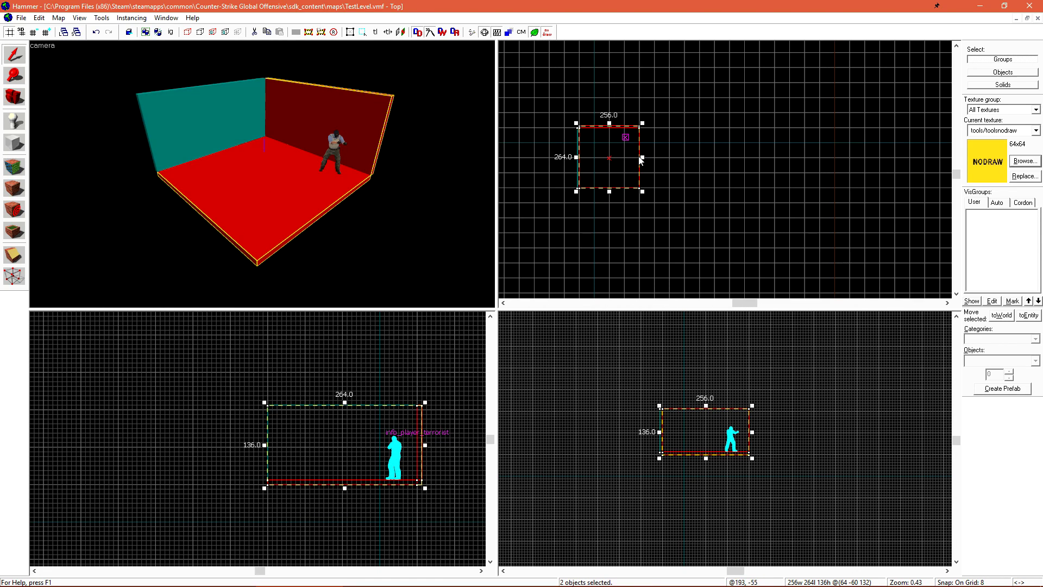
drag(644, 156, 745, 131)
scroll(728, 143, up, 5)
click(790, 87)
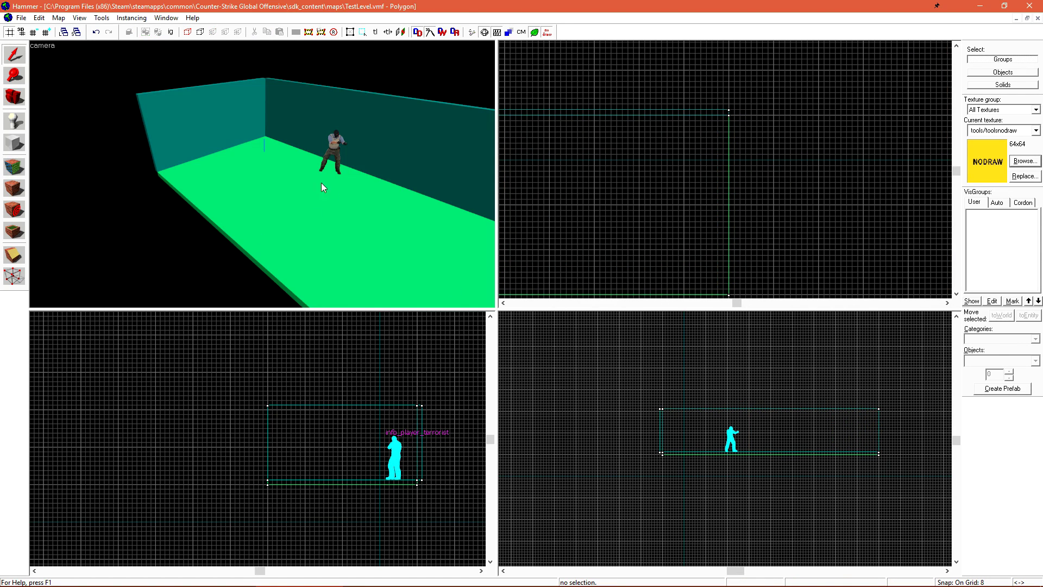
Stretch the floor and the short side wall together to a length of 576 units.
scroll(303, 155, down, 2)
scroll(303, 154, down, 4)
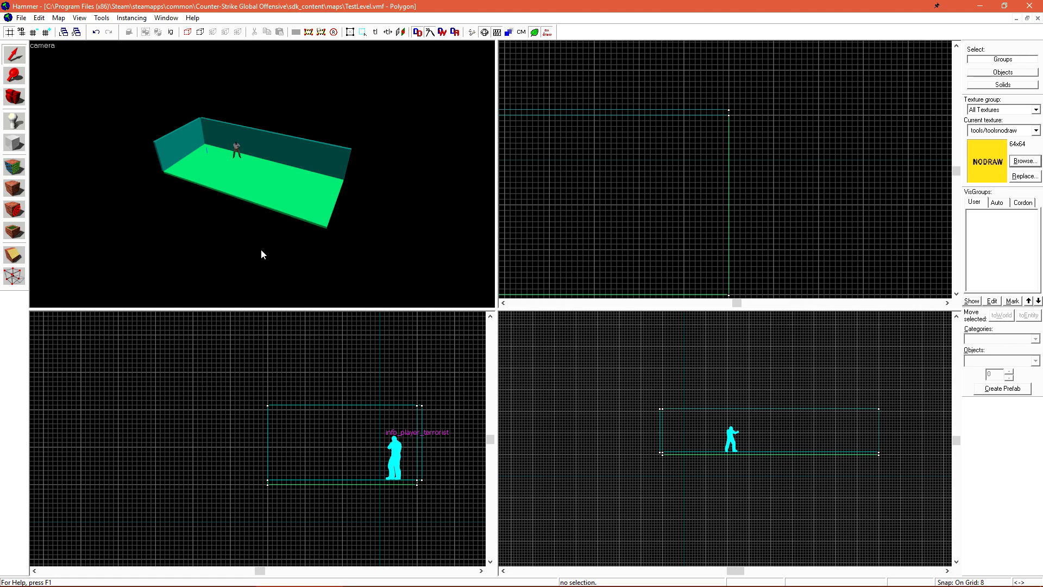
click(207, 179)
ctrl+click(198, 154)
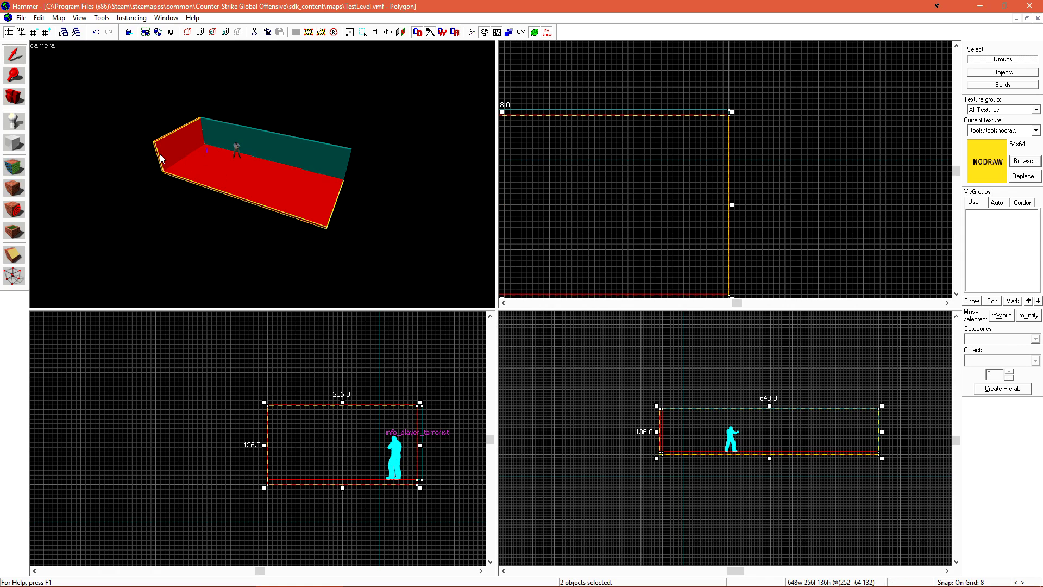
scroll(804, 84, down, 6)
scroll(702, 150, up, 1)
drag(705, 157, 706, 245)
key(Escape)
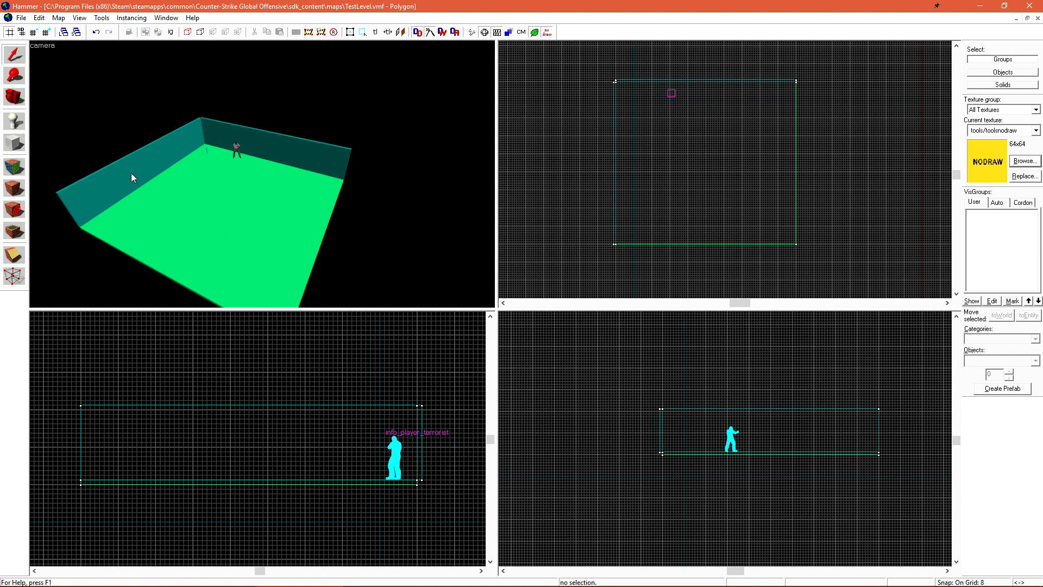
Duplicate the 576-unit and 640-unit walls onto the opposite floor edges to enclose the room on four sides.
click(148, 162)
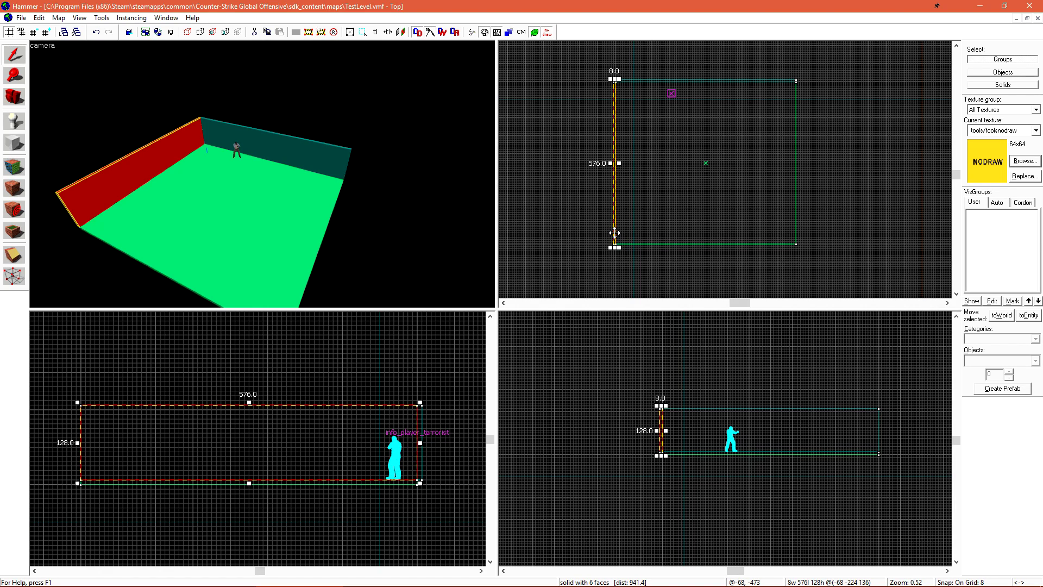
mouse_move(614, 234)
mouse_down()
mouse_move(780, 226)
mouse_move(797, 234)
mouse_up()
click(281, 144)
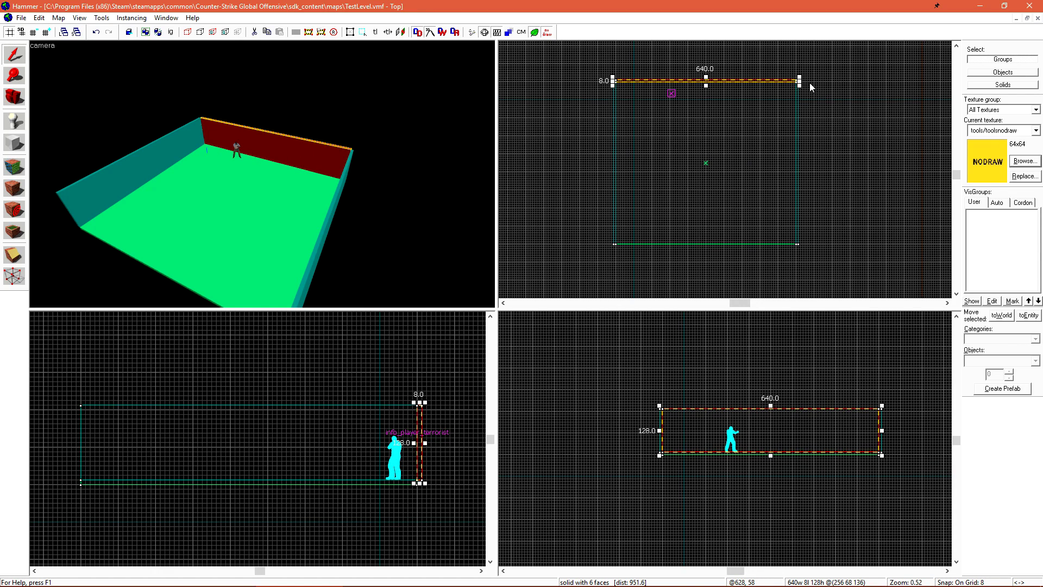
mouse_move(788, 81)
shift+mouse_down()
mouse_move(788, 248)
mouse_move(788, 235)
shift+mouse_up()
scroll(787, 247, up, 6)
click(805, 273)
Switch the camera view to 3D Textured and view the enclosed room's outer walls.
key(w)
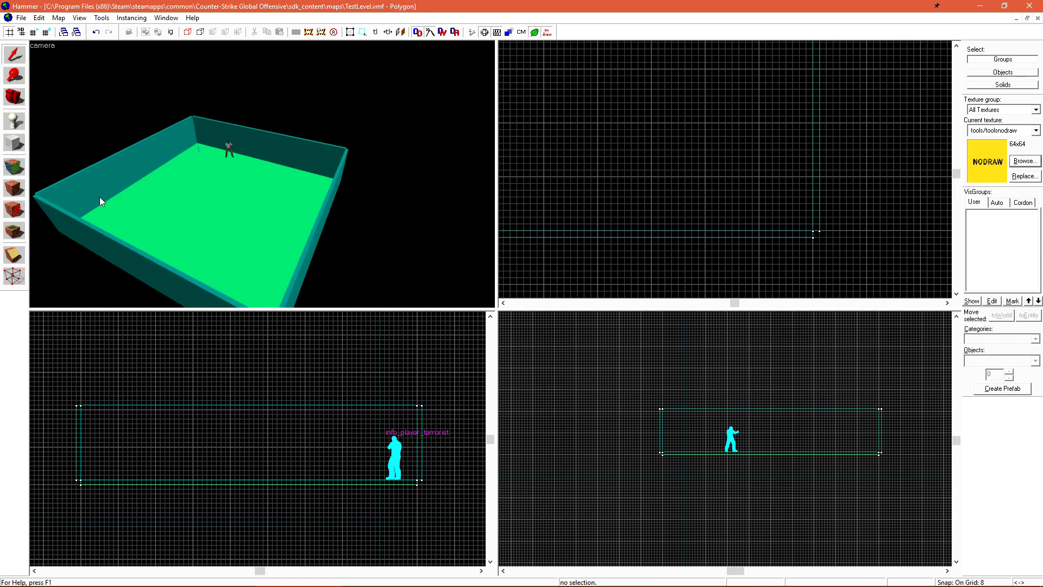
key(z)
key(s)
key(w)
key(a)
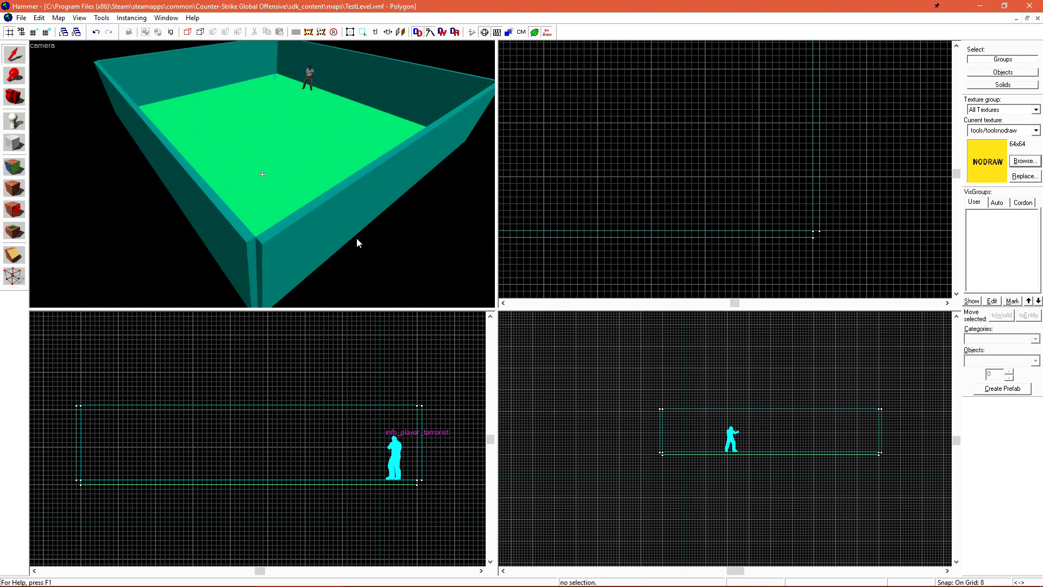
click(46, 46)
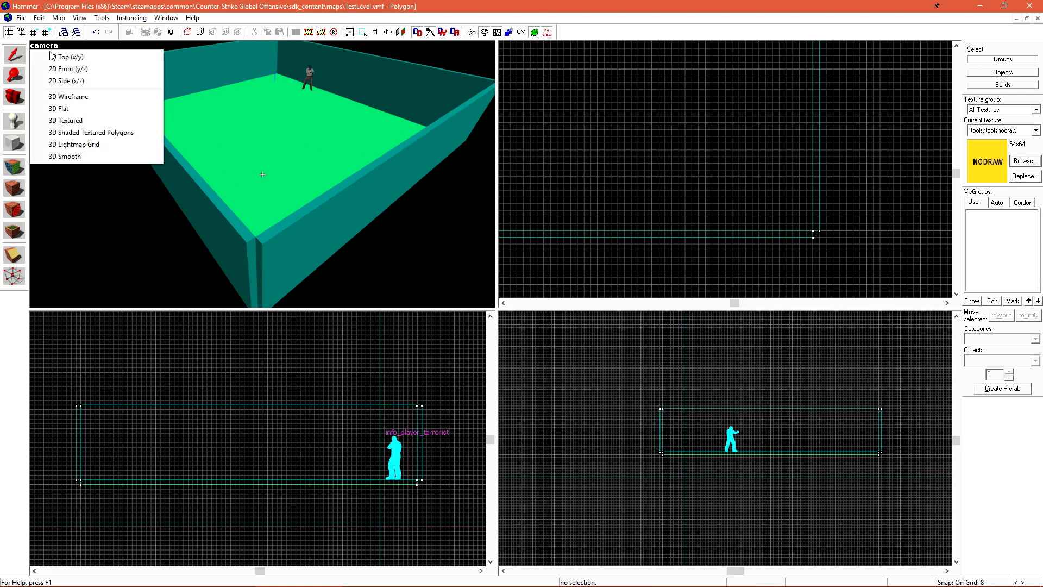
click(97, 120)
key(s)
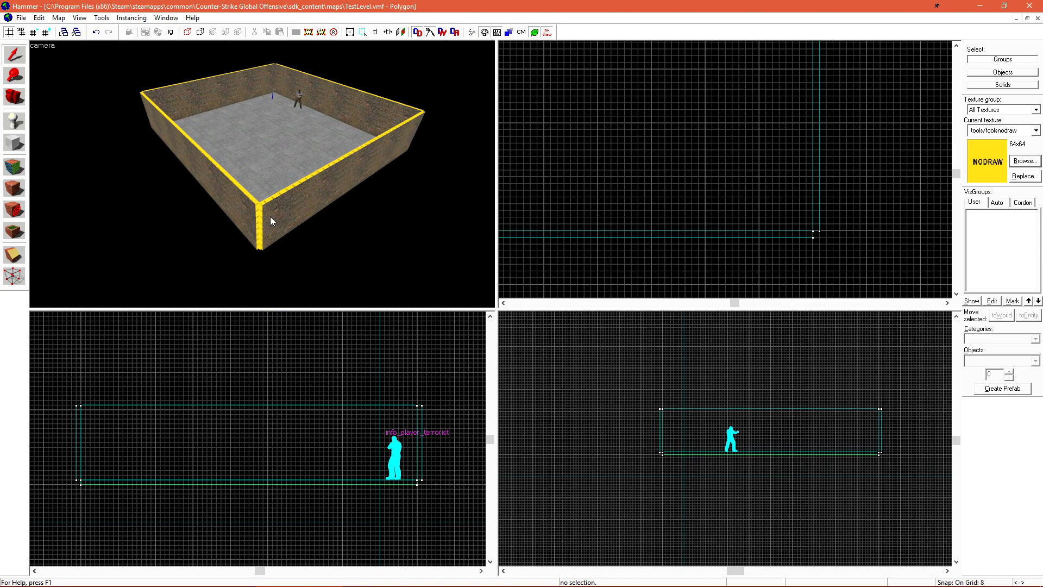
Rotate both copied walls half a turn in the top view so their nodraw faces point outside the room.
click(233, 208)
scroll(672, 216, down, 3)
drag(729, 213, 524, 217)
click(729, 58)
click(729, 57)
drag(732, 51, 722, 241)
Return the camera view to 3D Flat shading and clear the wall selection.
click(42, 45)
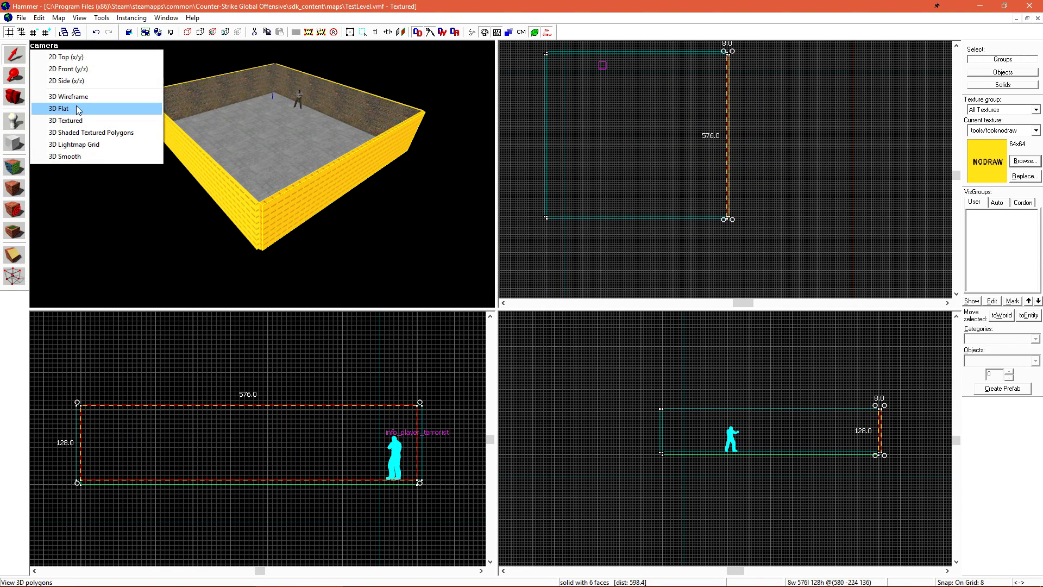
click(79, 109)
key(Escape)
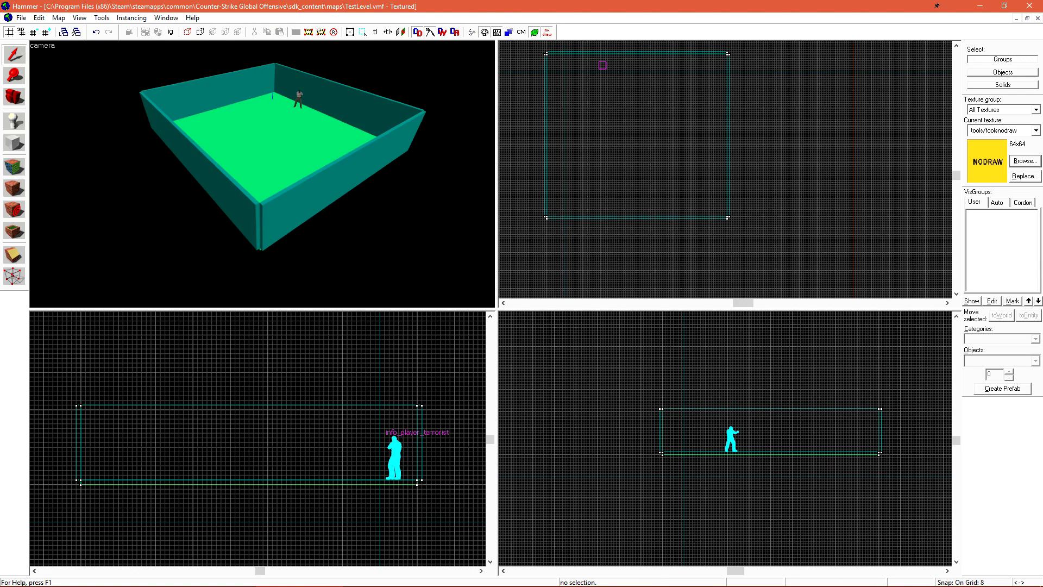
scroll(263, 174, up, 5)
key(s)
key(z)
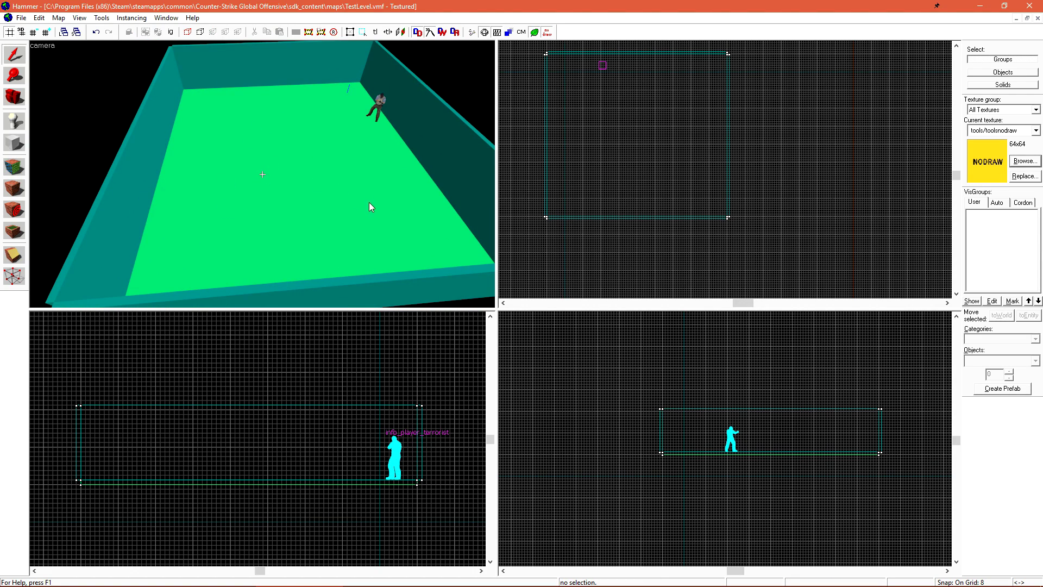
Draw a 256 by 192 unit block outline inside the room in the top view with the Block tool.
scroll(629, 136, up, 4)
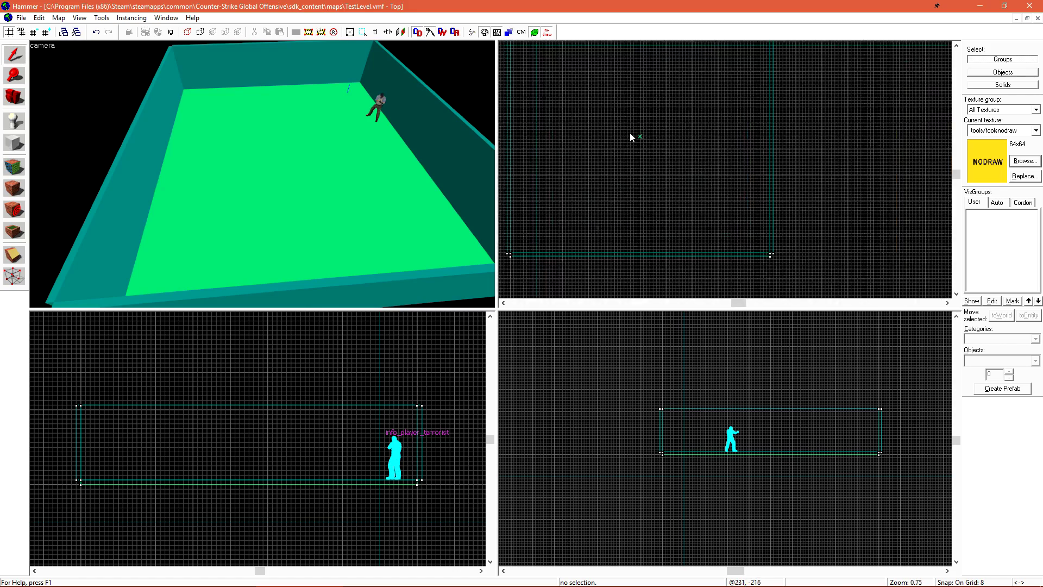
click(14, 142)
scroll(693, 110, down, 4)
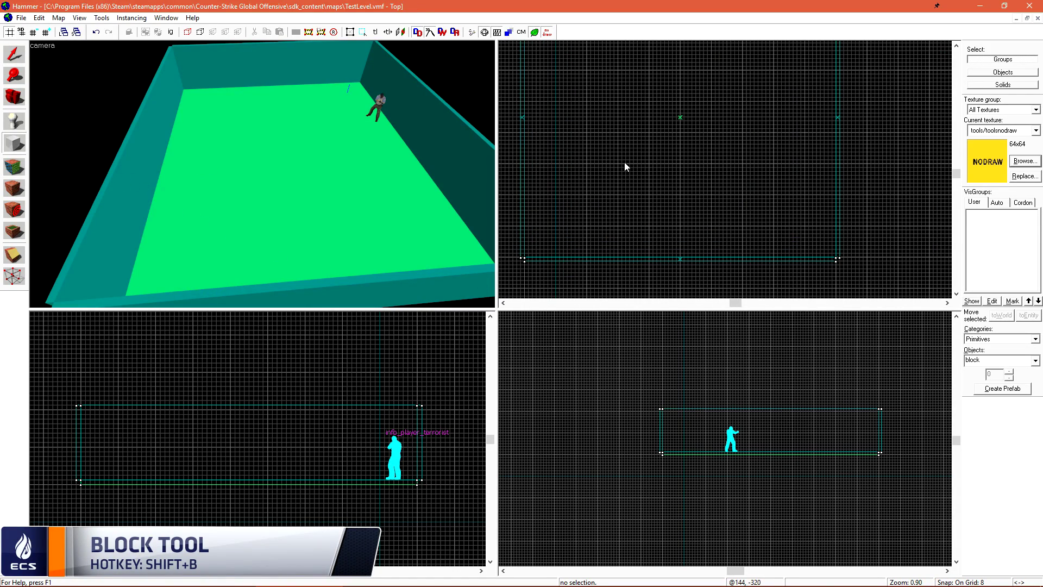
drag(618, 162, 735, 119)
scroll(701, 179, up, 1)
scroll(298, 352, up, 3)
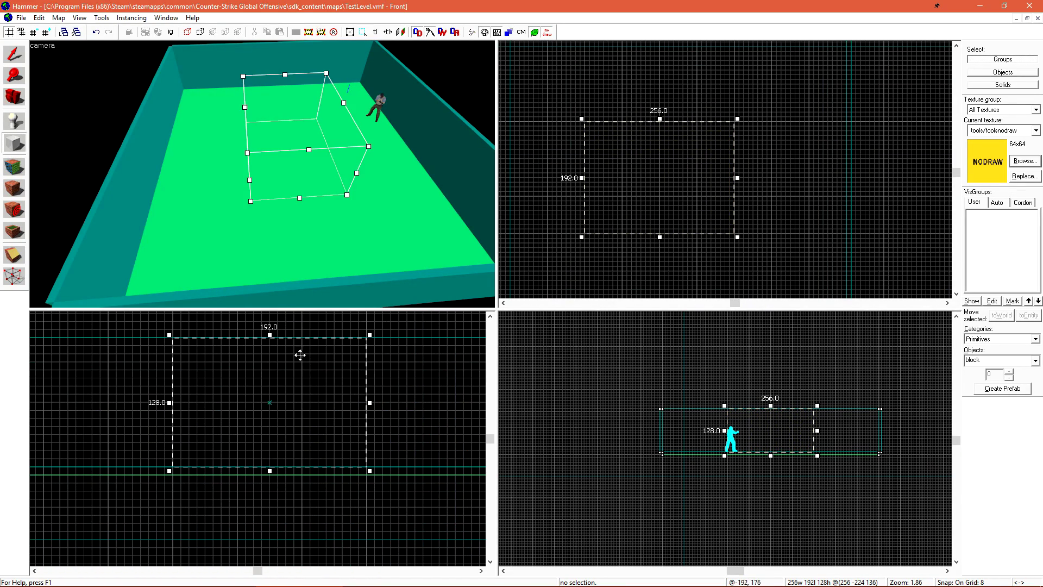
Reduce the block outline's height to 8 units and create the block as a flat slab on the floor.
drag(270, 334, 251, 454)
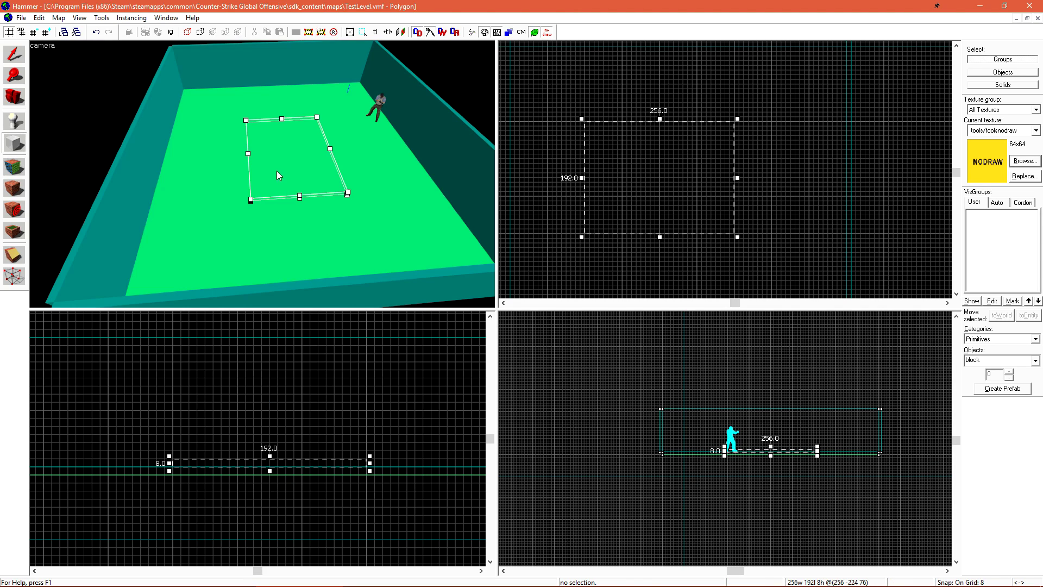
key(Return)
key(shift+s)
key(z)
key(w)
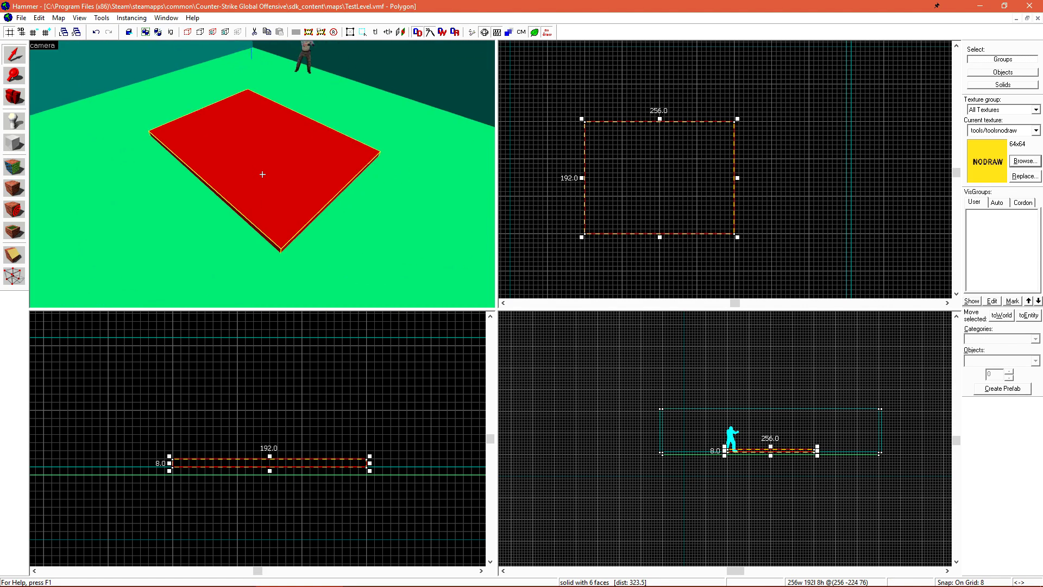
key(z)
key(s)
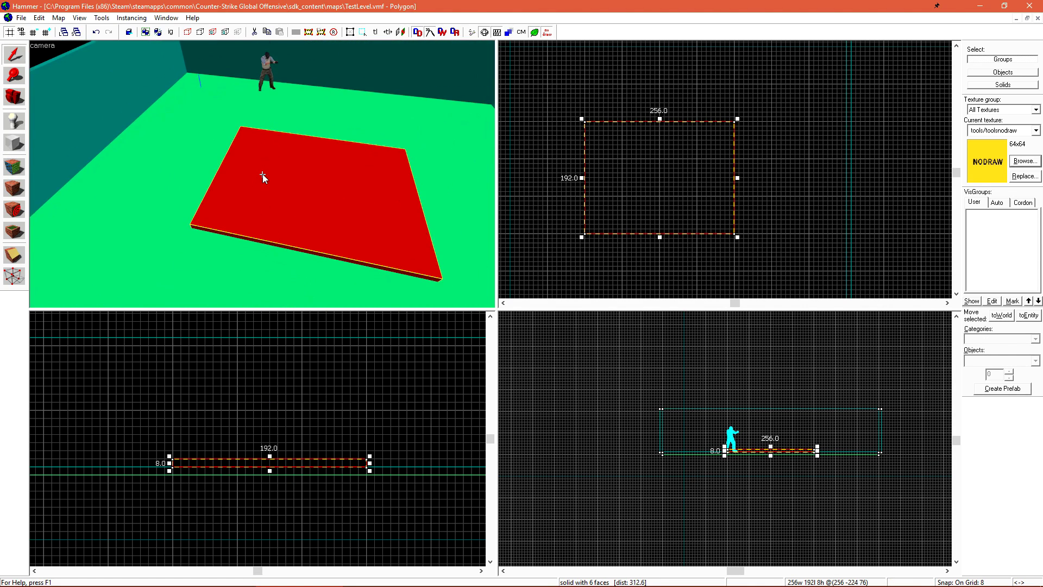
click(233, 89)
scroll(624, 228, down, 2)
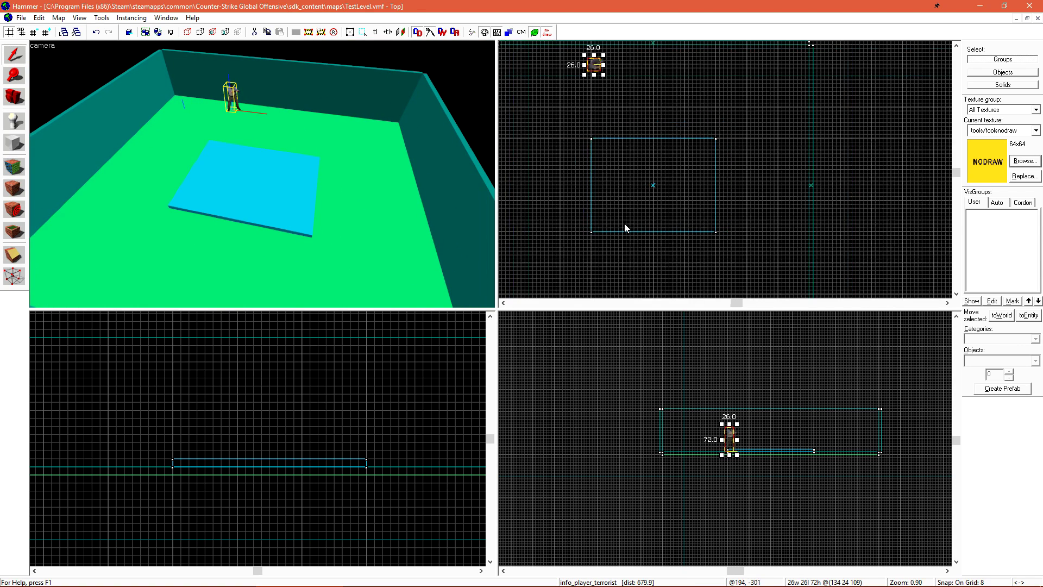
scroll(614, 121, up, 2)
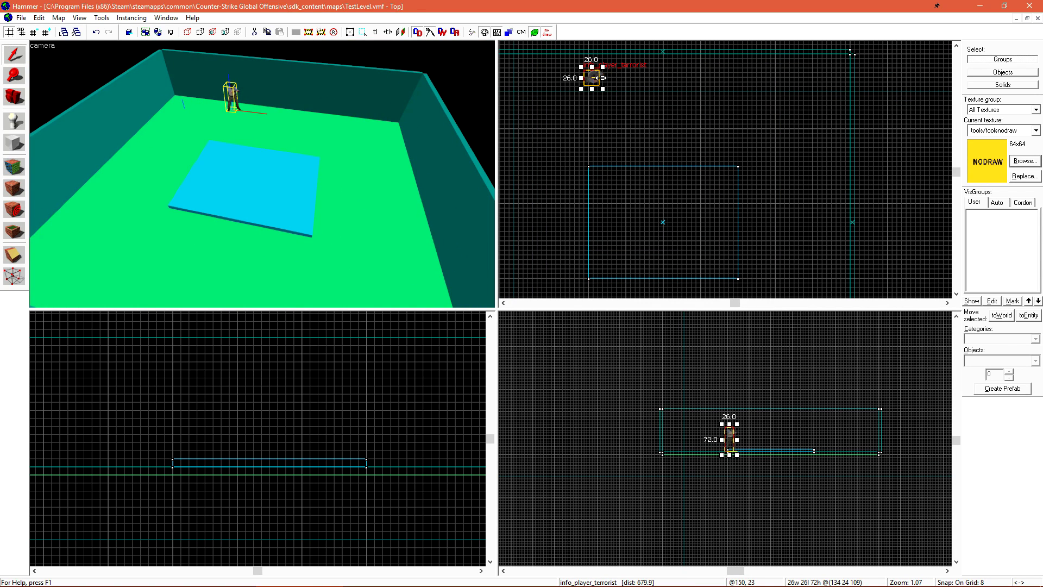
Create a block wall 256 units long, 8 thick and 120 high standing on one long edge of the floor slab.
click(265, 174)
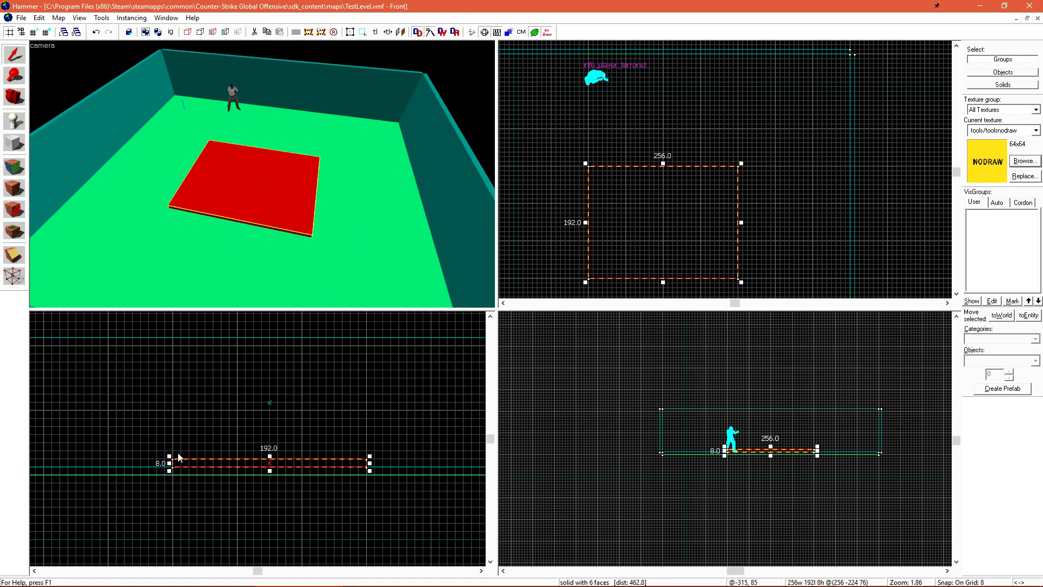
scroll(180, 449, up, 1)
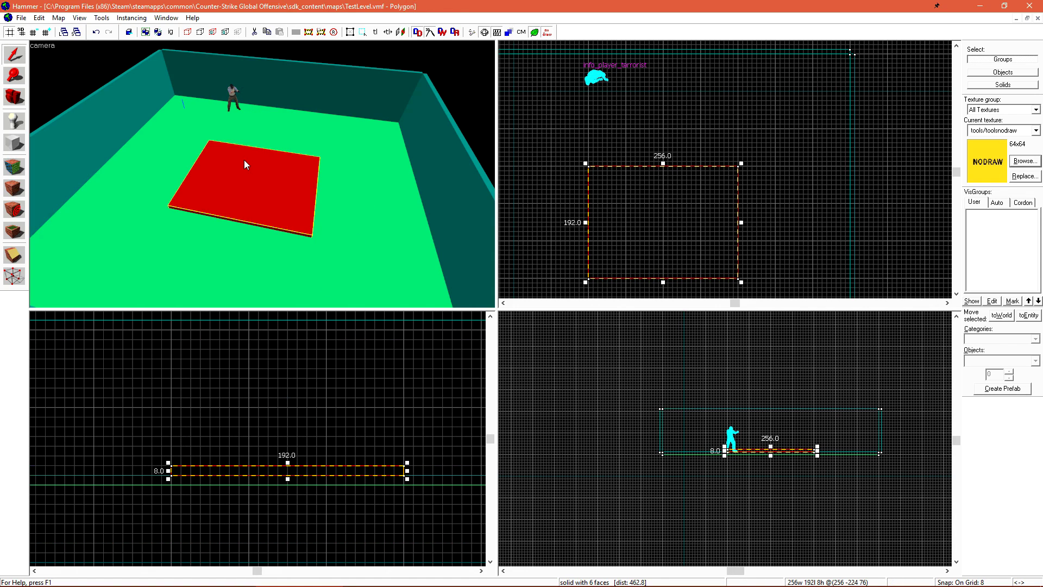
click(23, 143)
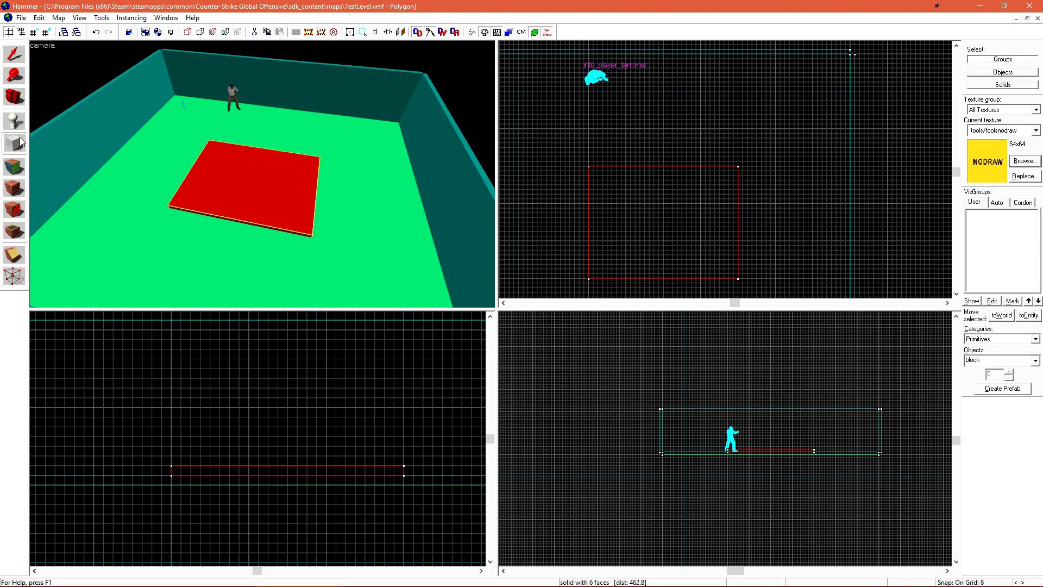
scroll(280, 483, down, 1)
scroll(291, 436, down, 1)
drag(204, 509, 212, 407)
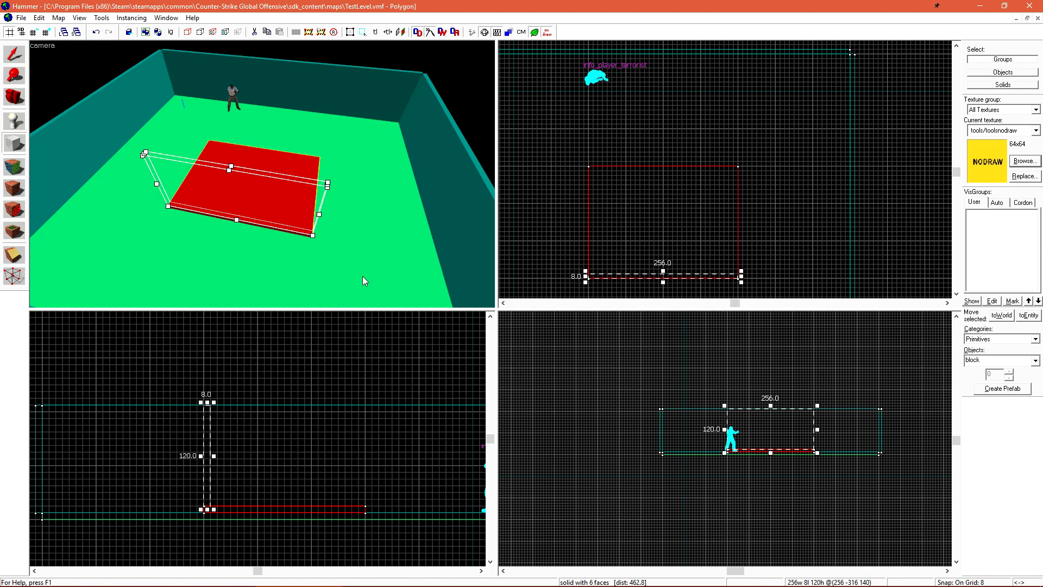
key(Return)
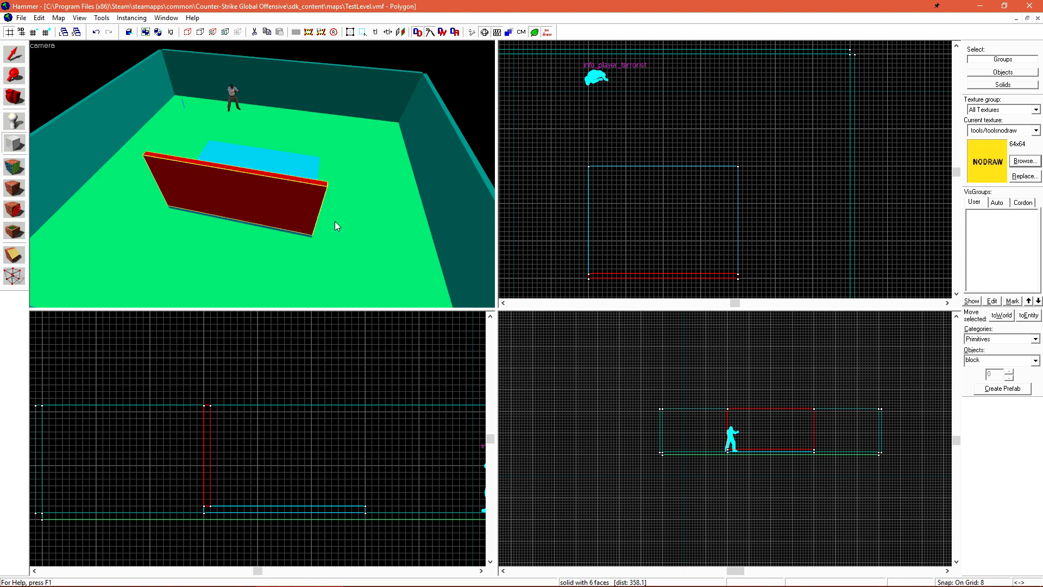
Create an 8 by 176 unit block along the slab's short edge in the top view, starting at the new wall.
key(z)
key(a)
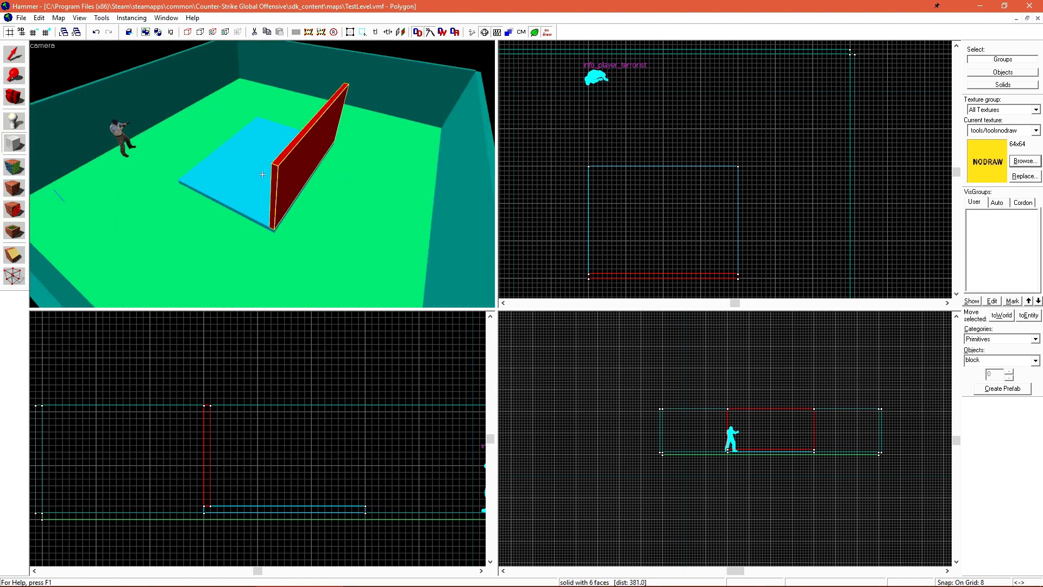
key(z)
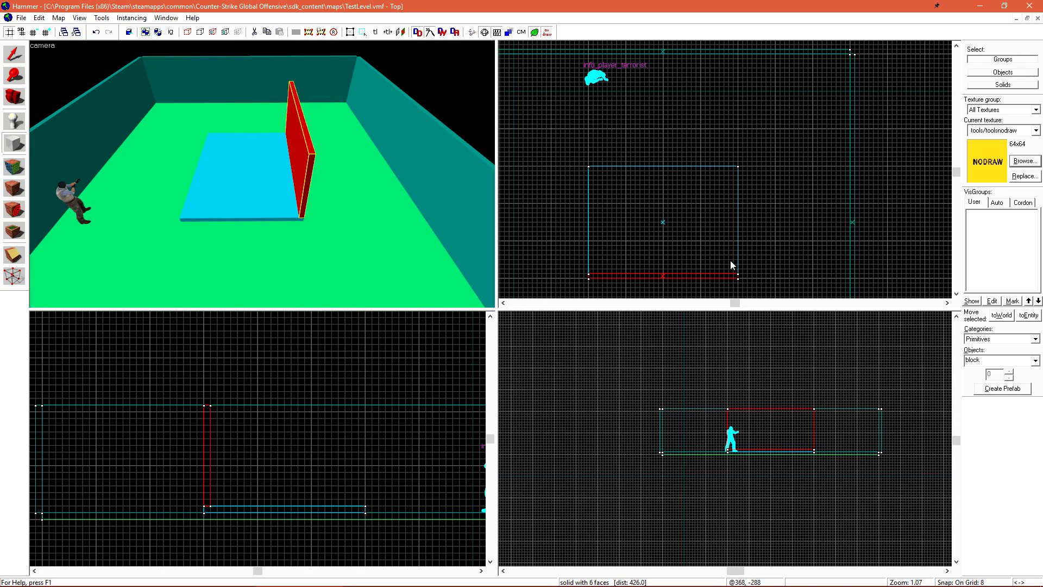
scroll(730, 261, up, 1)
drag(741, 279, 734, 155)
key(Return)
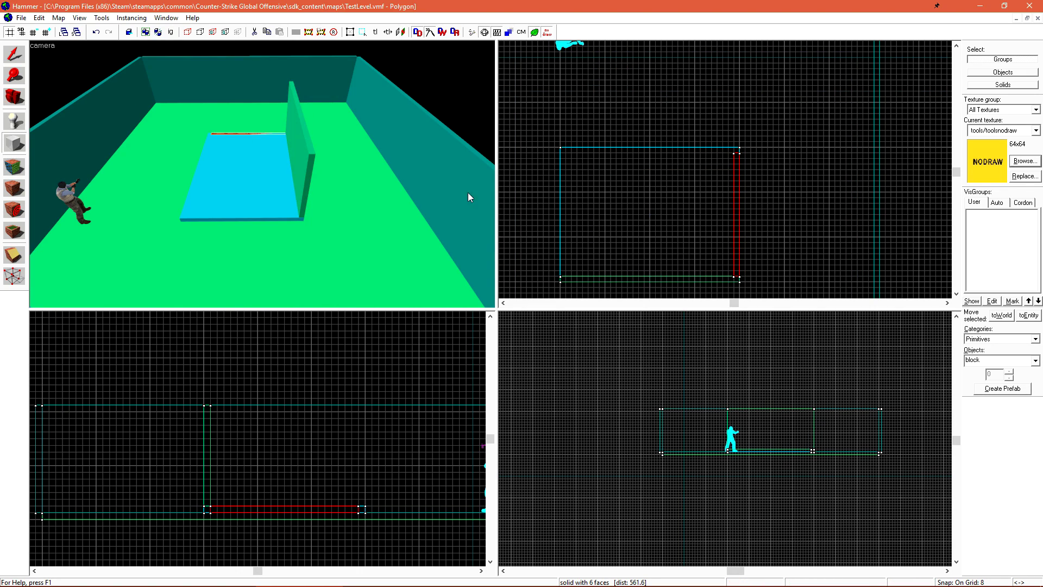
Raise the thin block onto the slab and stretch it up to the first wall's height in the front view, then deselect it.
key(shift+s)
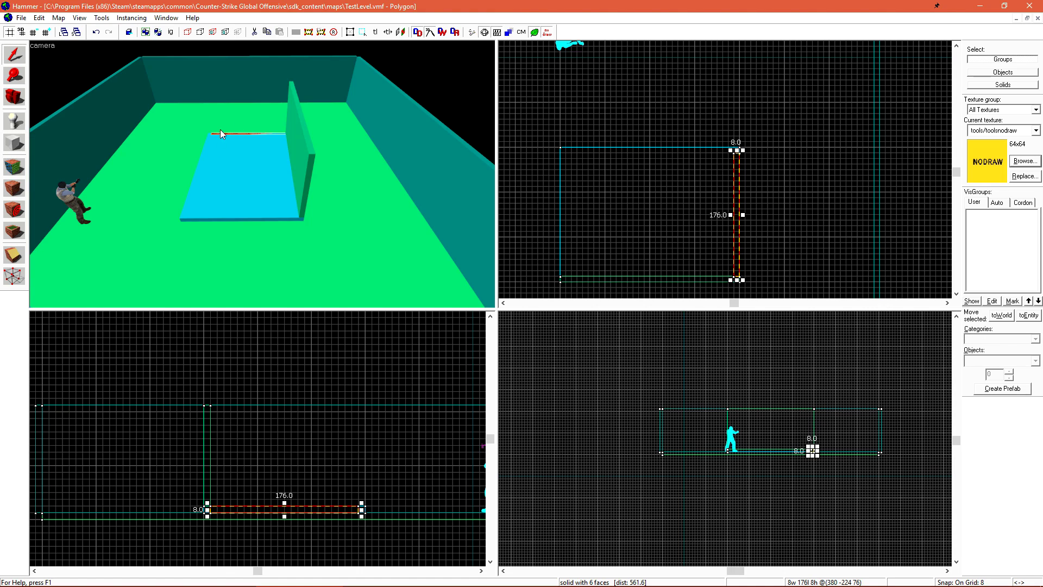
scroll(356, 511, up, 2)
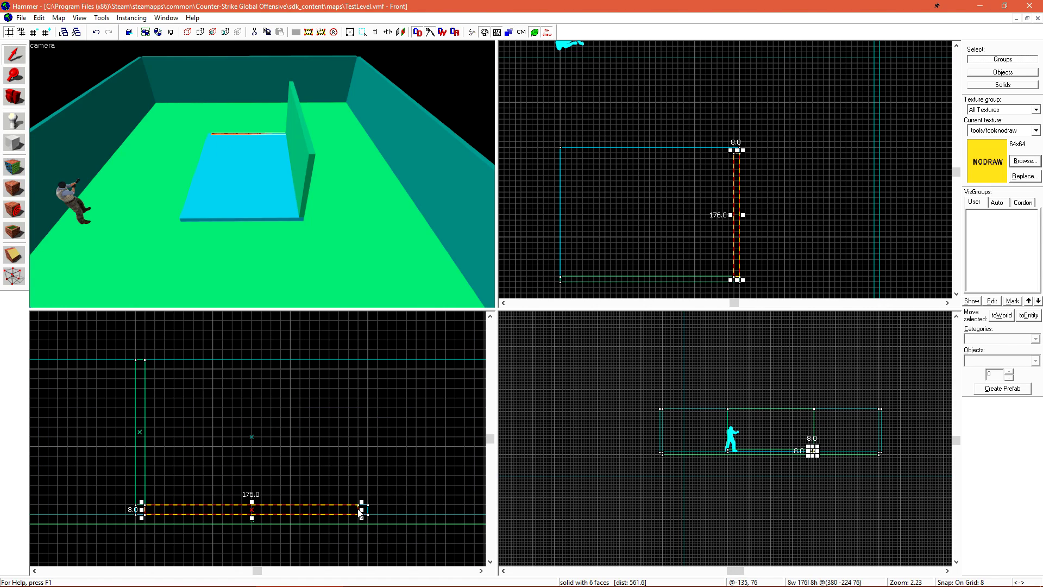
drag(351, 511, 350, 501)
drag(251, 492, 252, 357)
key(Escape)
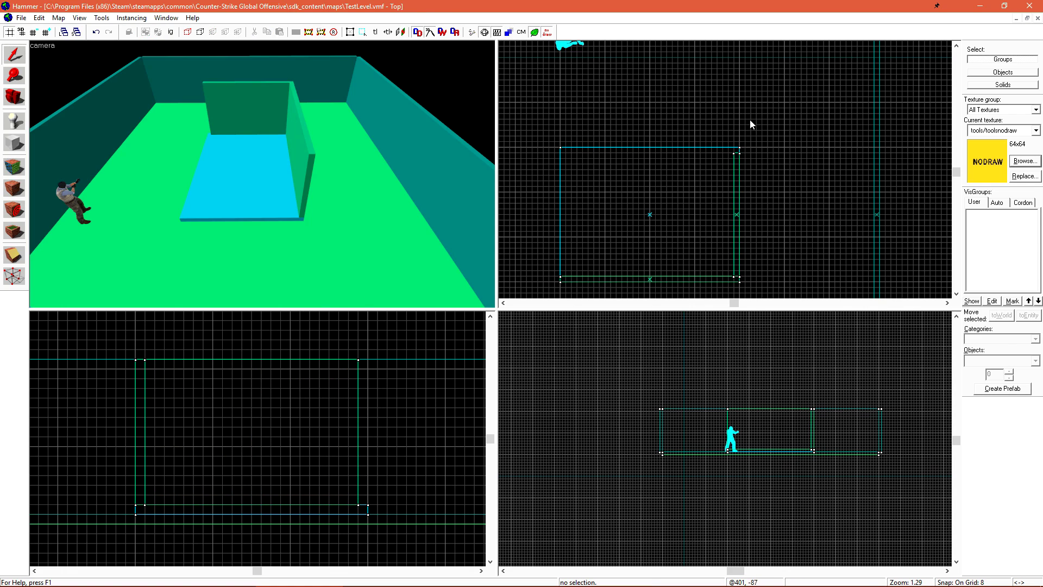
Create a wall 256 units long, 8 thick and 120 high along the slab's opposite long edge.
key(shift+b)
drag(740, 151, 560, 148)
key(Return)
key(shift+s)
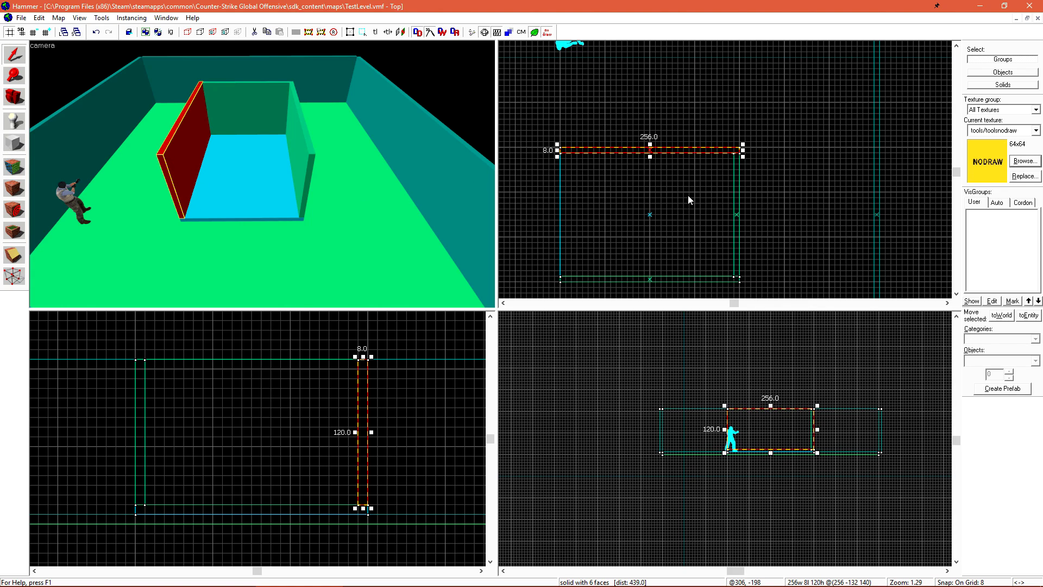
Create two 8 by 56 unit wall segments, 120 high, on the slab's open side with a doorway gap between them.
scroll(635, 165, down, 2)
scroll(580, 165, up, 2)
key(shift+b)
drag(584, 148, 587, 181)
key(Return)
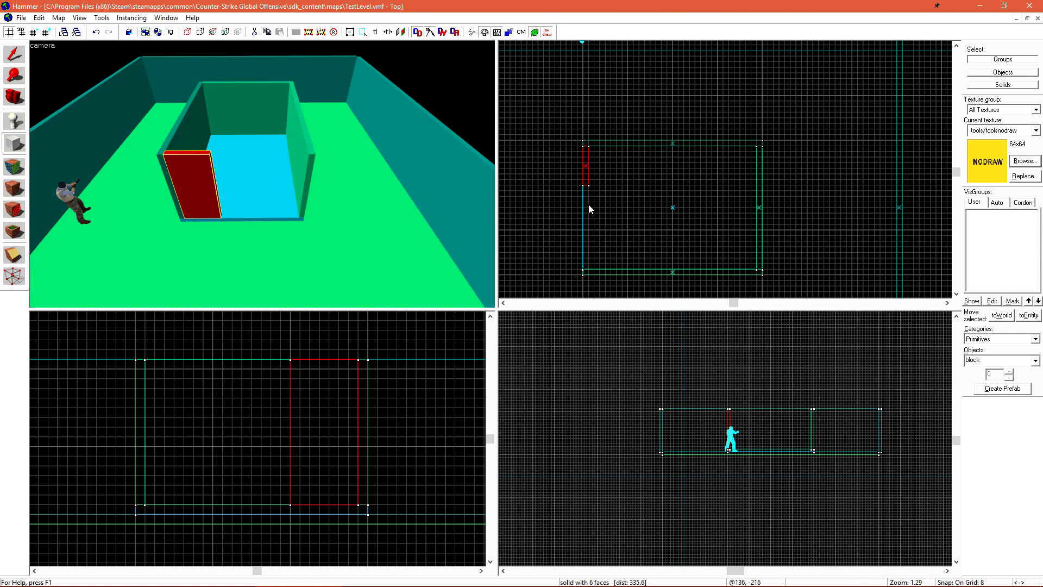
drag(583, 229, 590, 270)
key(Return)
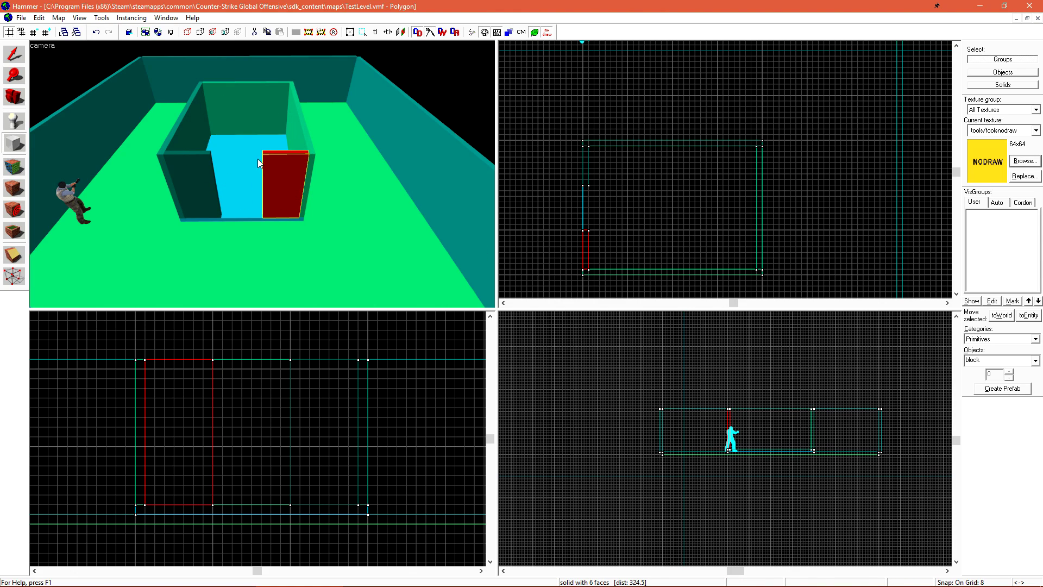
key(shift+s)
Copy the building's floor slab straight up onto the tops of its walls as a roof and clear the selection.
key(z)
key(w)
key(s)
key(w)
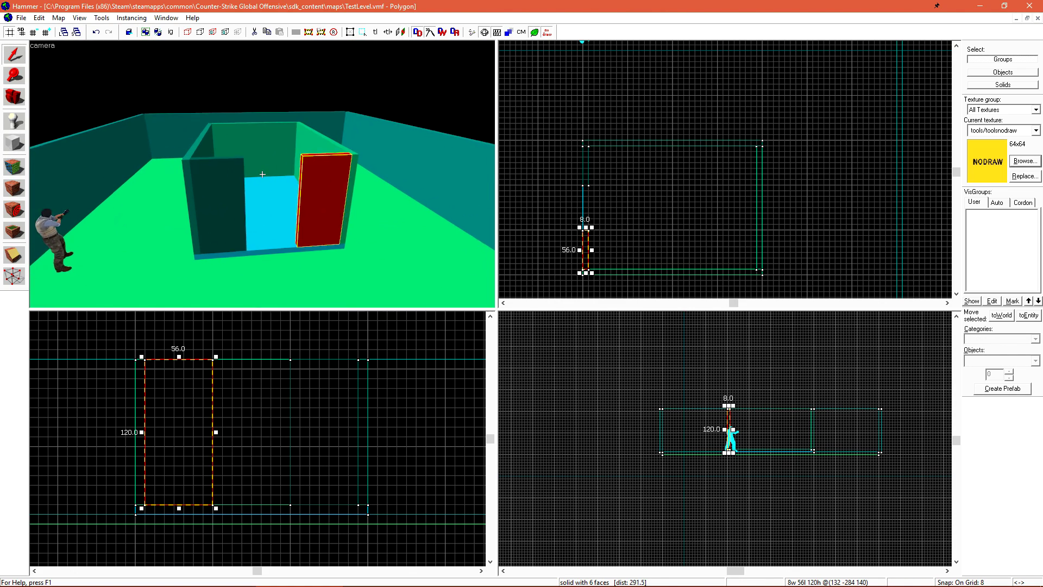
key(z)
click(272, 225)
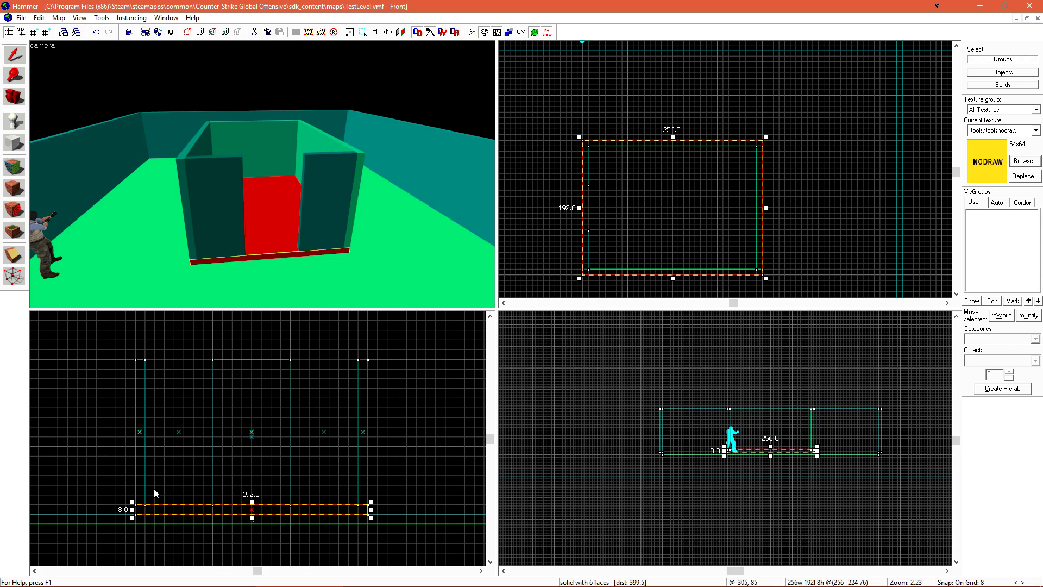
drag(156, 509, 155, 354)
click(562, 108)
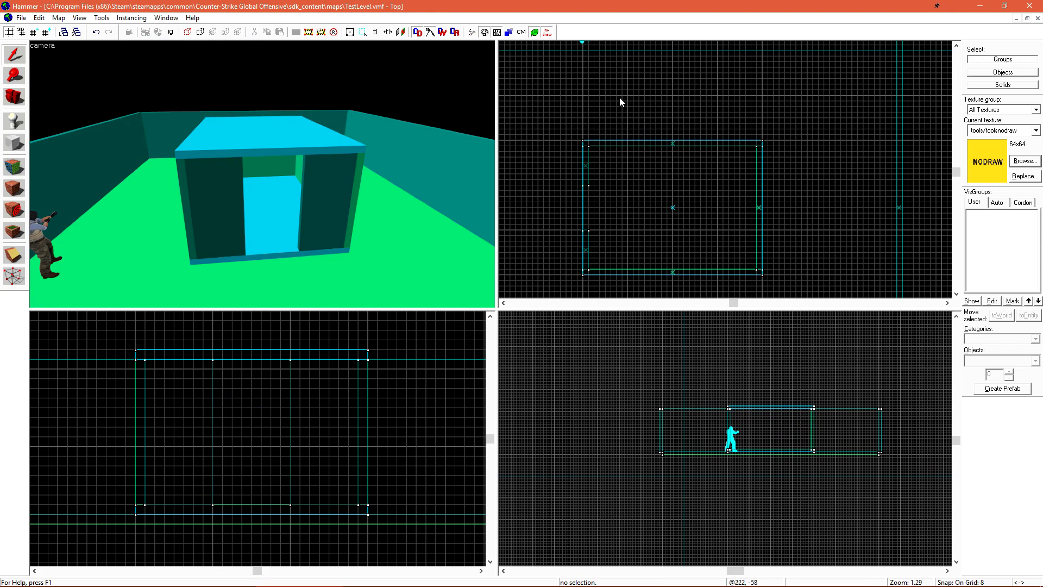
Examine the roofed building and the surrounding room from outside and above in the camera view.
key(z)
key(s)
key(a)
key(d)
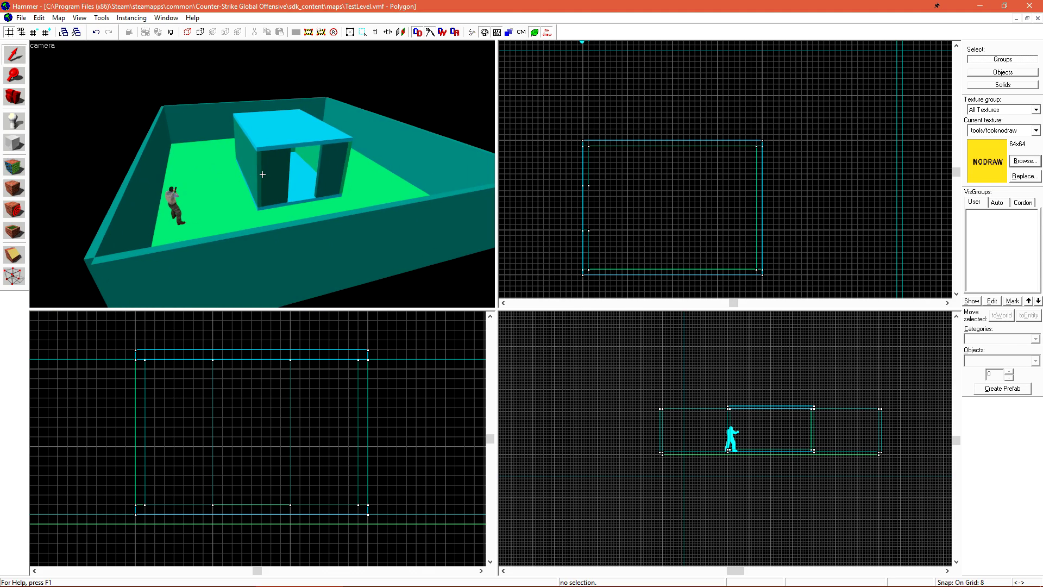
key(s)
key(z)
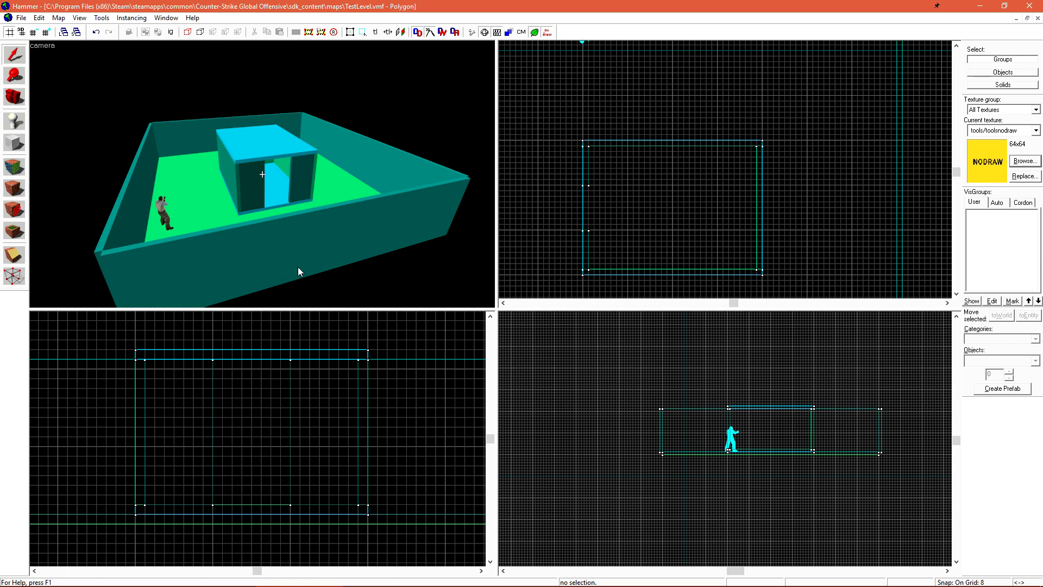
key(d)
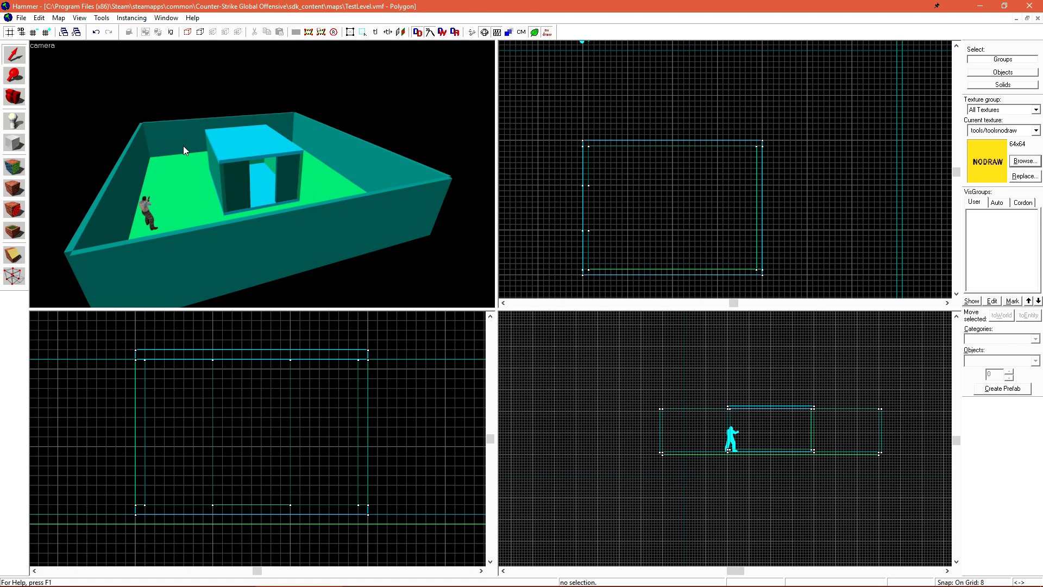
key(s)
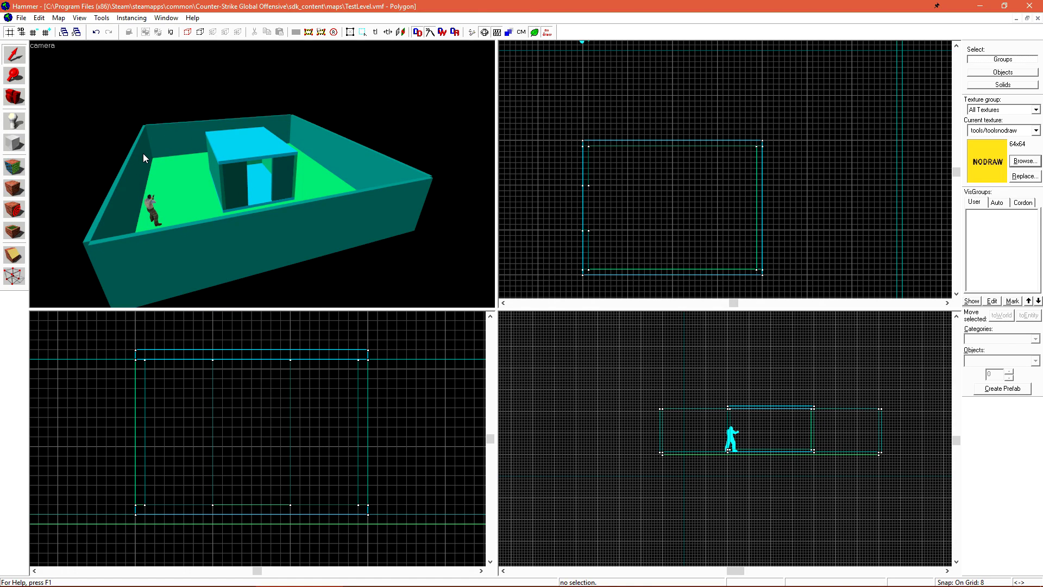
Select the room's four outer walls and copy them straight up so the copies sit on top of the originals.
click(142, 153)
ctrl+click(165, 133)
ctrl+click(333, 146)
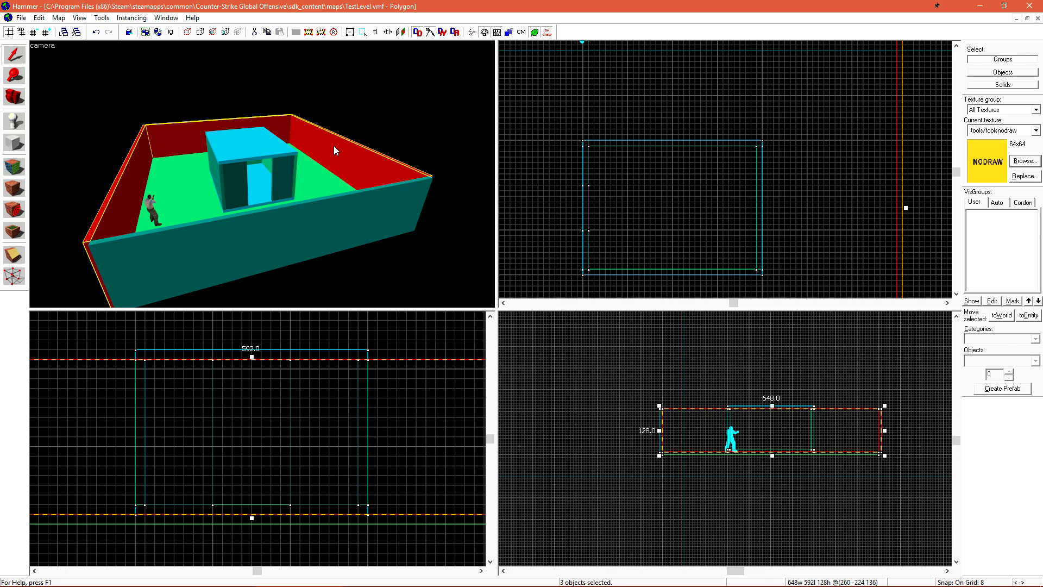
ctrl+click(350, 221)
scroll(286, 472, down, 2)
scroll(199, 480, up, 3)
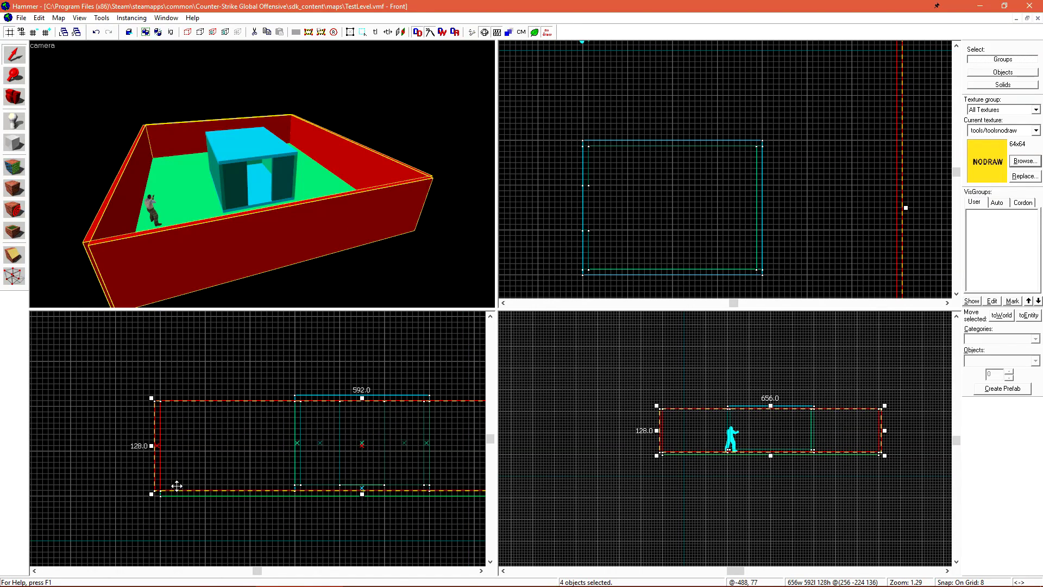
drag(174, 484, 172, 396)
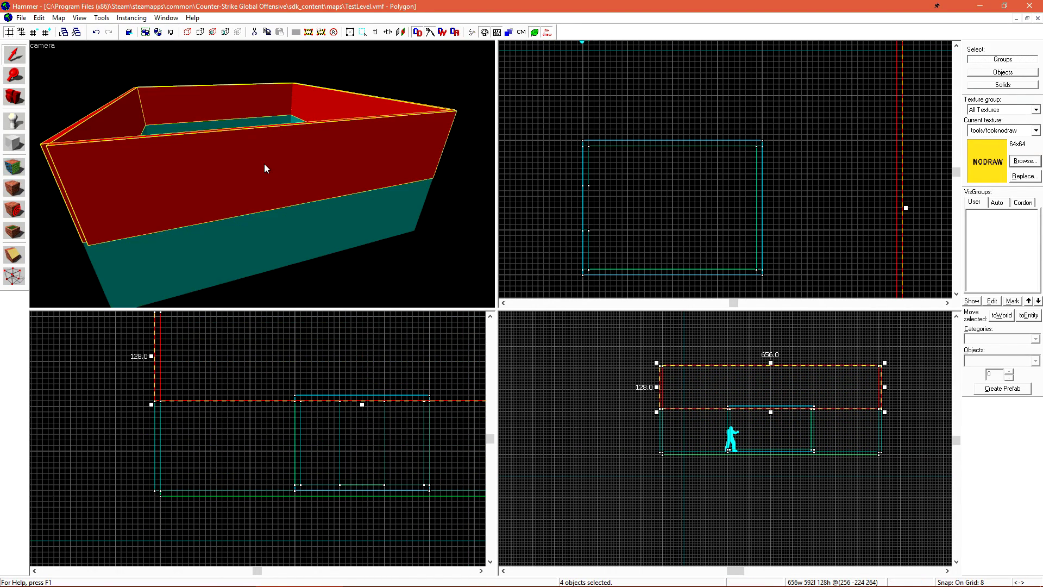
Switch the camera view to textured shading and center the 2D views on the selected upper walls.
scroll(264, 165, up, 5)
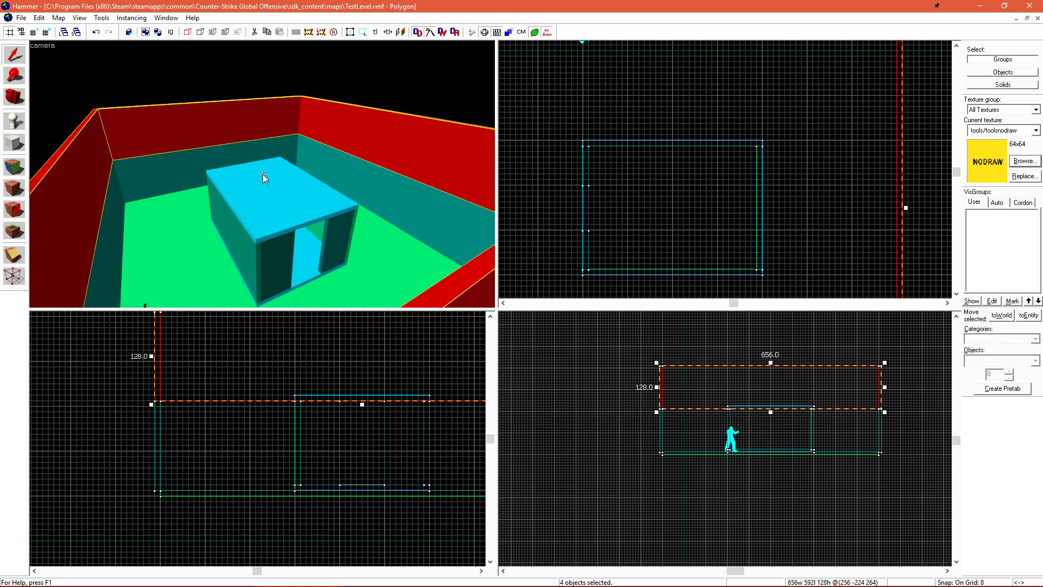
click(47, 48)
click(86, 119)
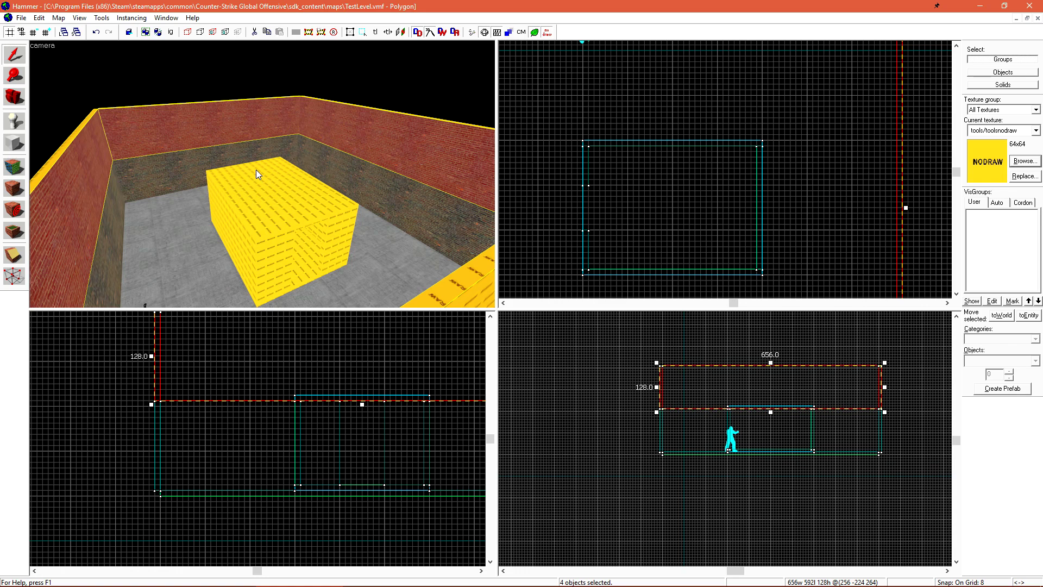
key(ctrl+e)
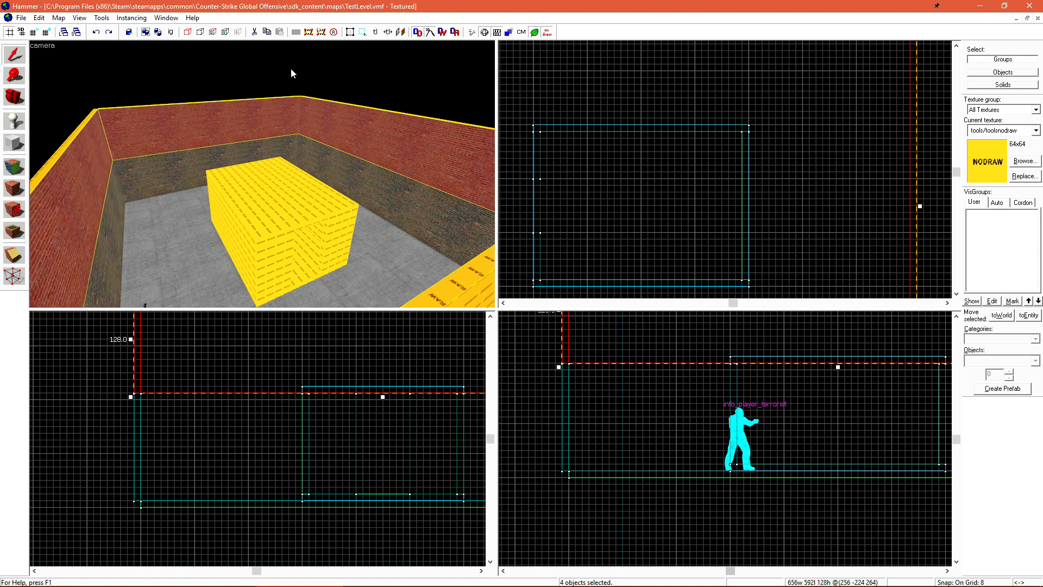
Choose the tools/toolsskybox texture using the filter toolsskybox, apply it to the upper walls and clear the selection.
click(1019, 164)
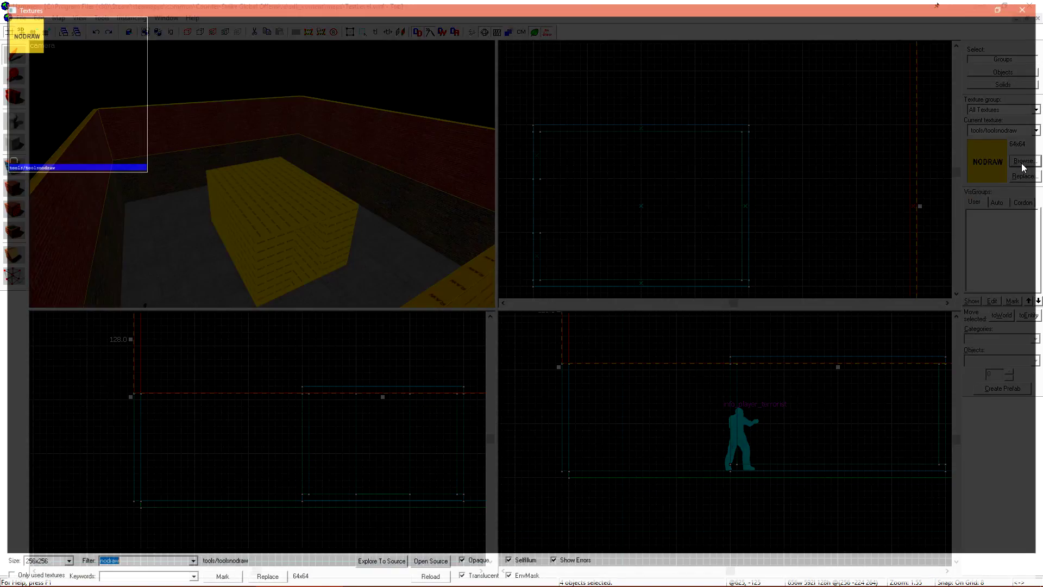
text(toolsskybox)
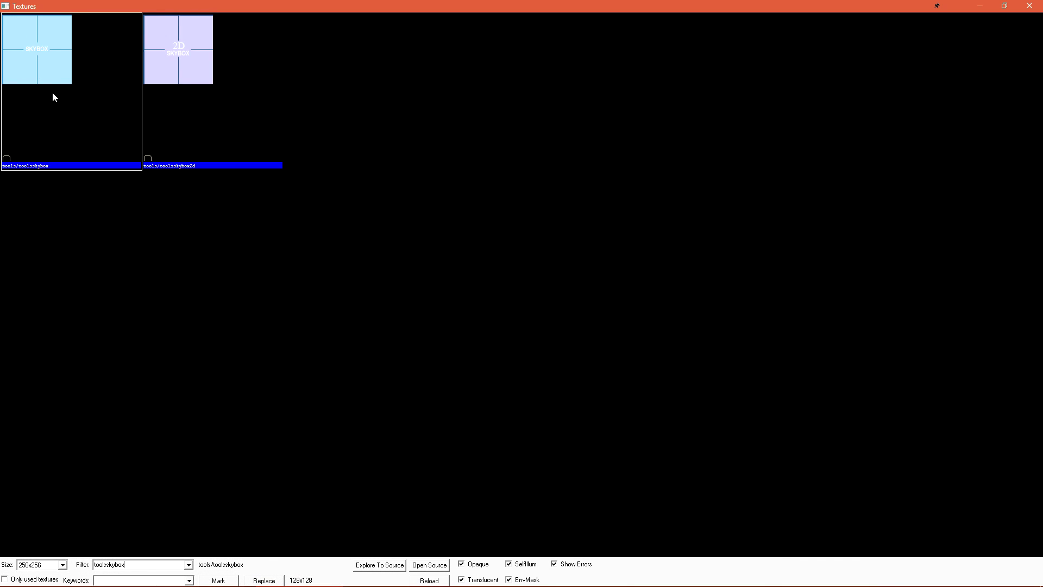
double_click(50, 63)
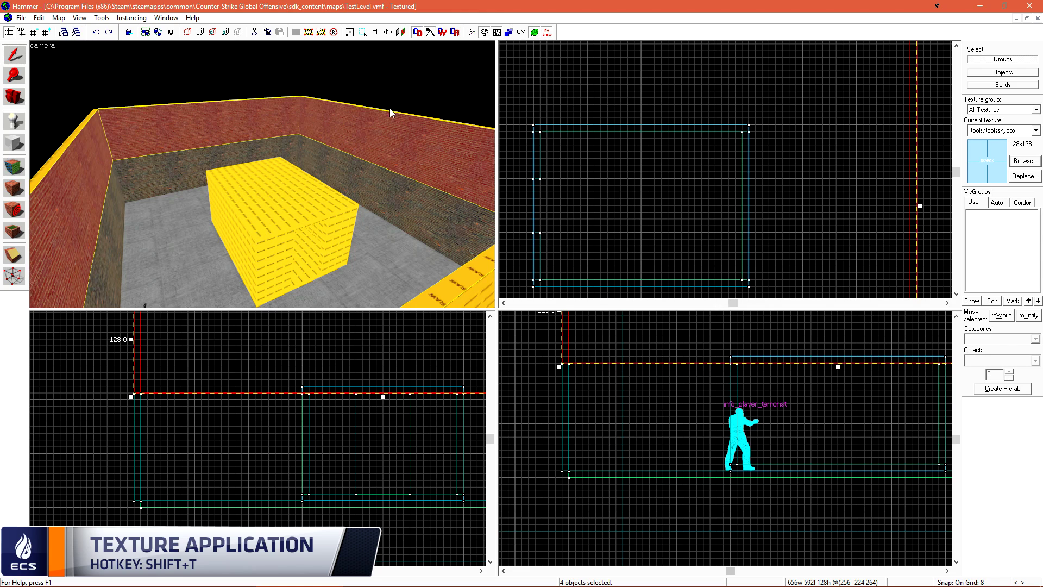
click(15, 188)
key(Escape)
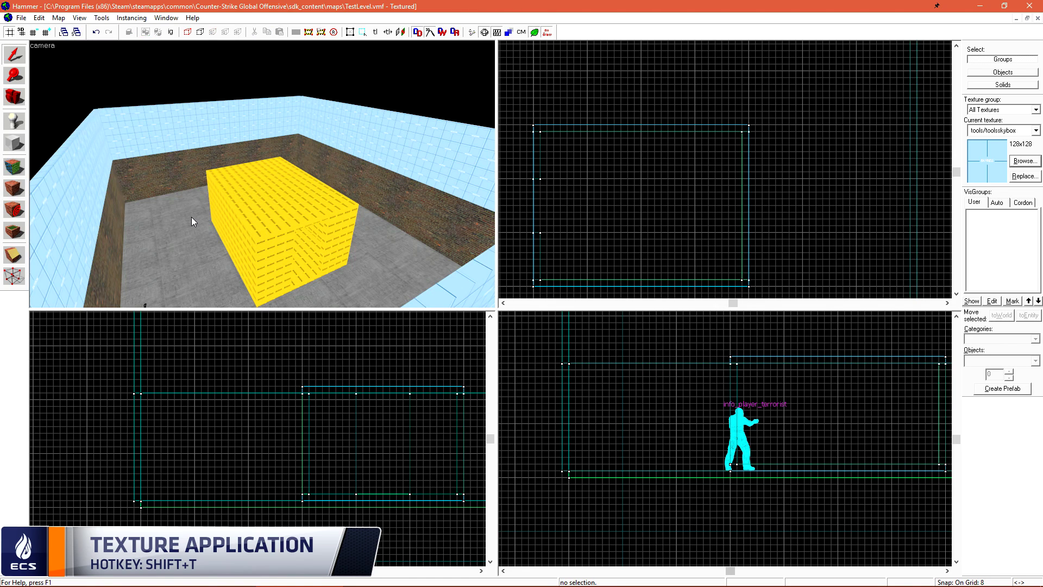
Copy the floor slab straight up onto the upper walls as a ceiling and apply the tools/toolsskybox texture to it.
key(z)
key(s)
key(z)
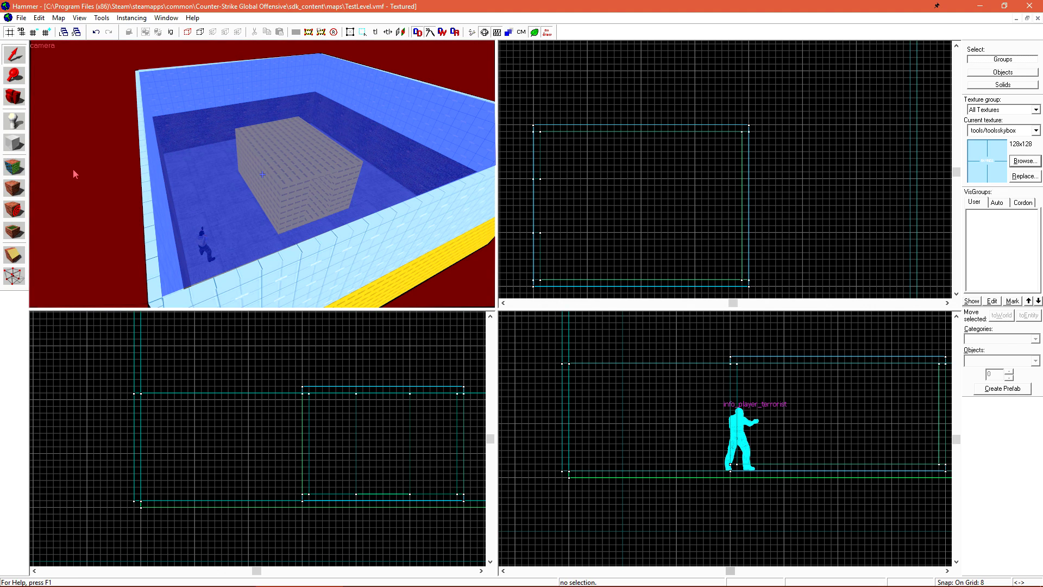
click(237, 201)
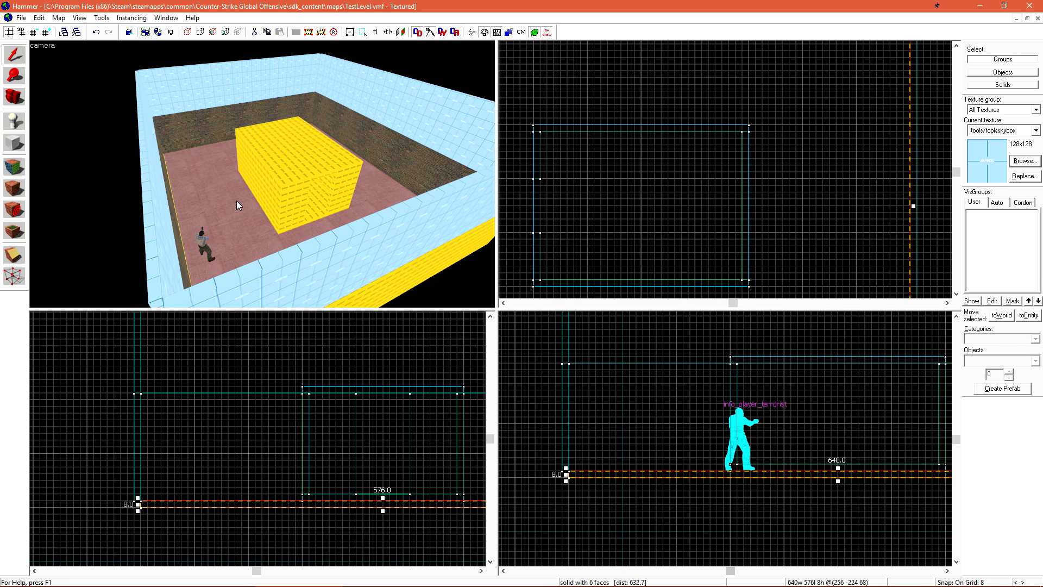
scroll(287, 421, down, 3)
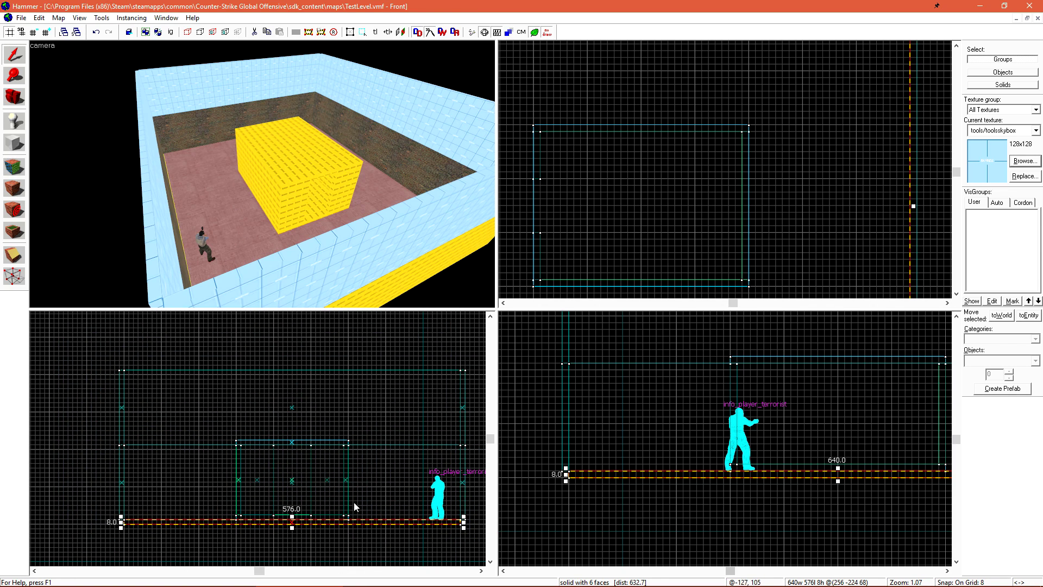
drag(435, 520, 437, 368)
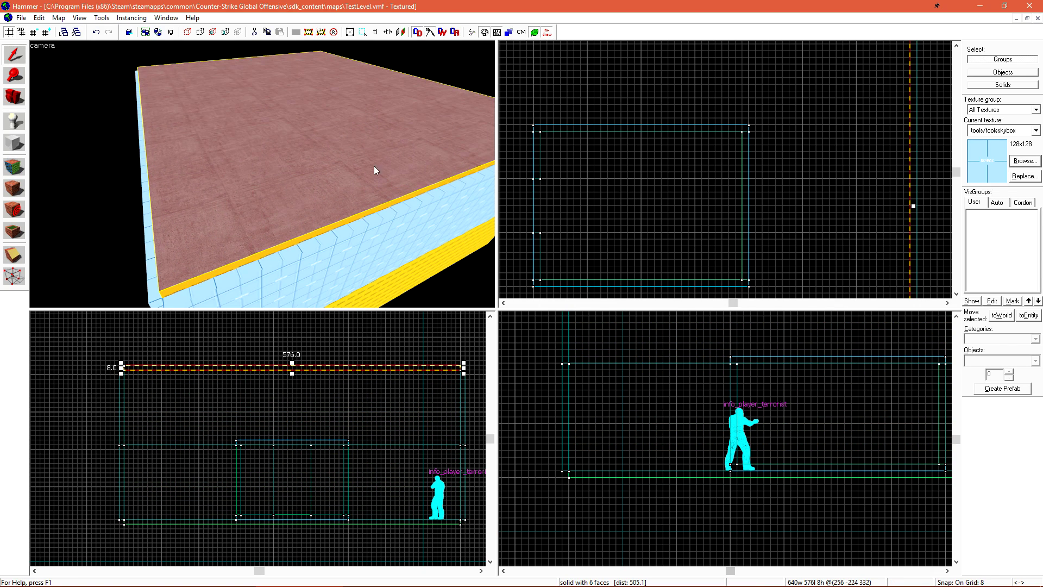
click(16, 189)
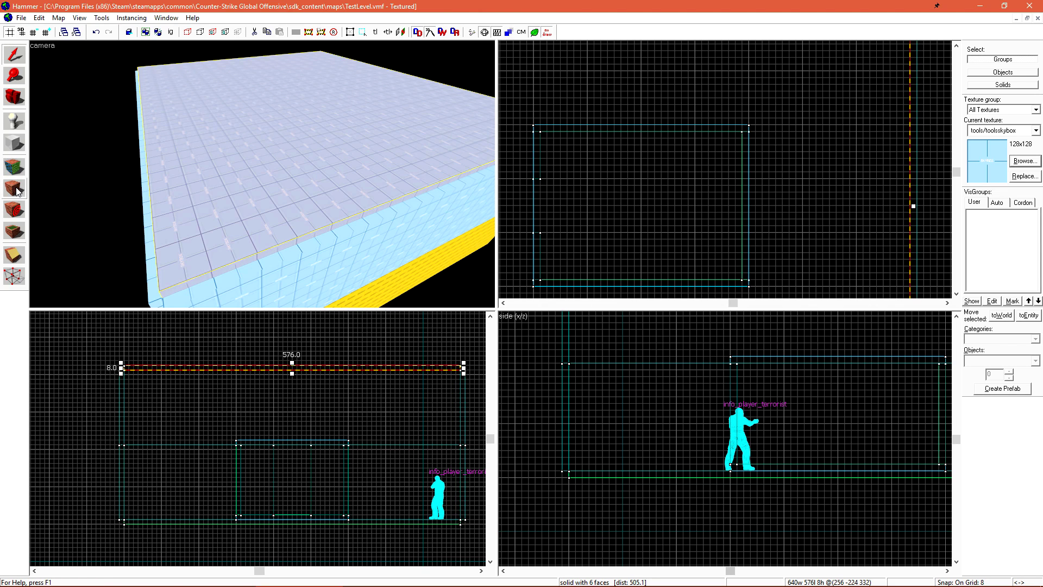
Open the map properties and select the SkyBox Texture Name entry.
scroll(298, 247, up, 6)
key(z)
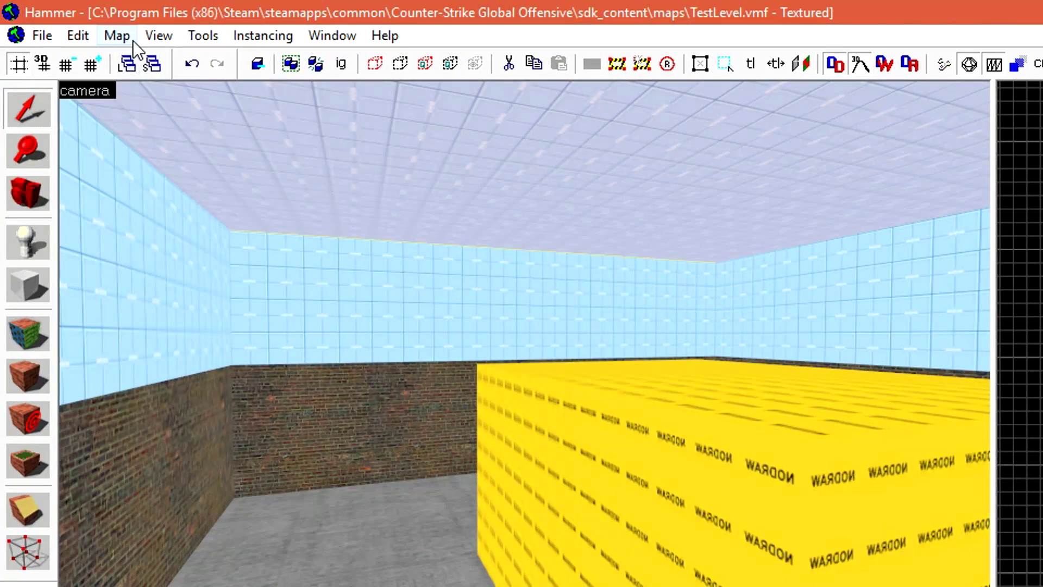
click(65, 19)
click(307, 418)
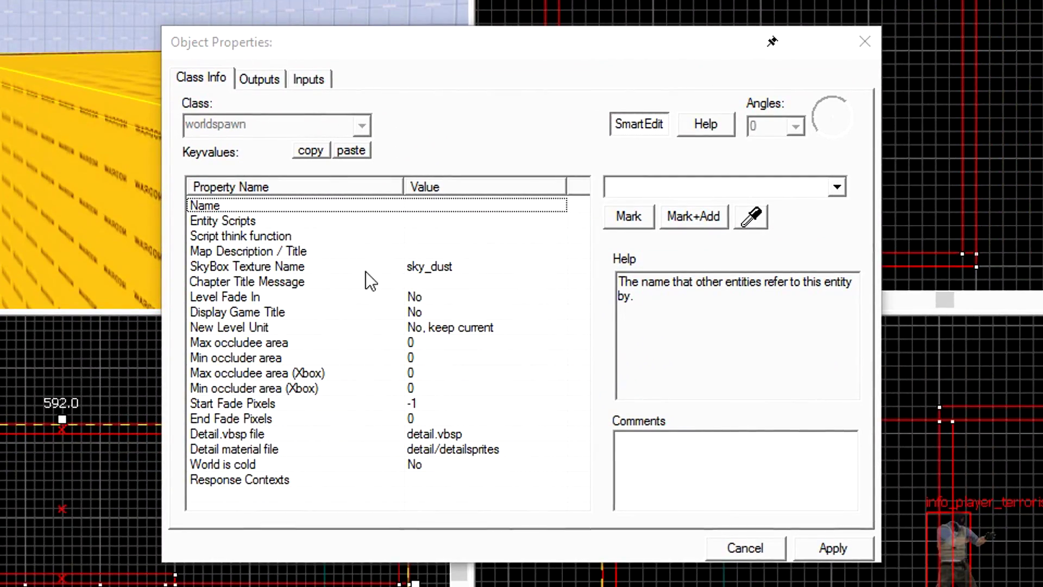
click(354, 272)
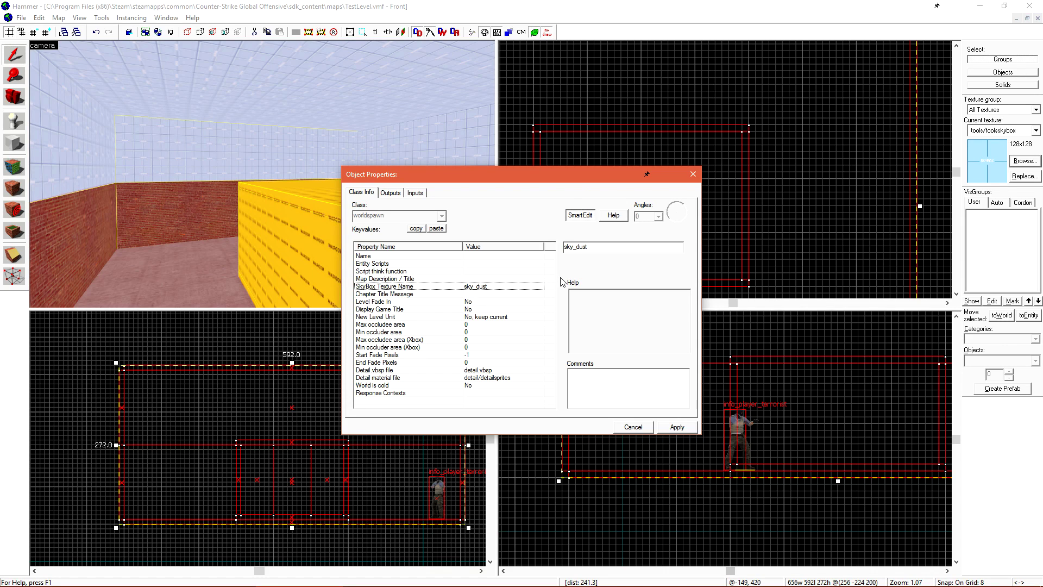
Open Hammer's online help on the Valve Developer Community wiki and look through the Hammer category page.
key(F1)
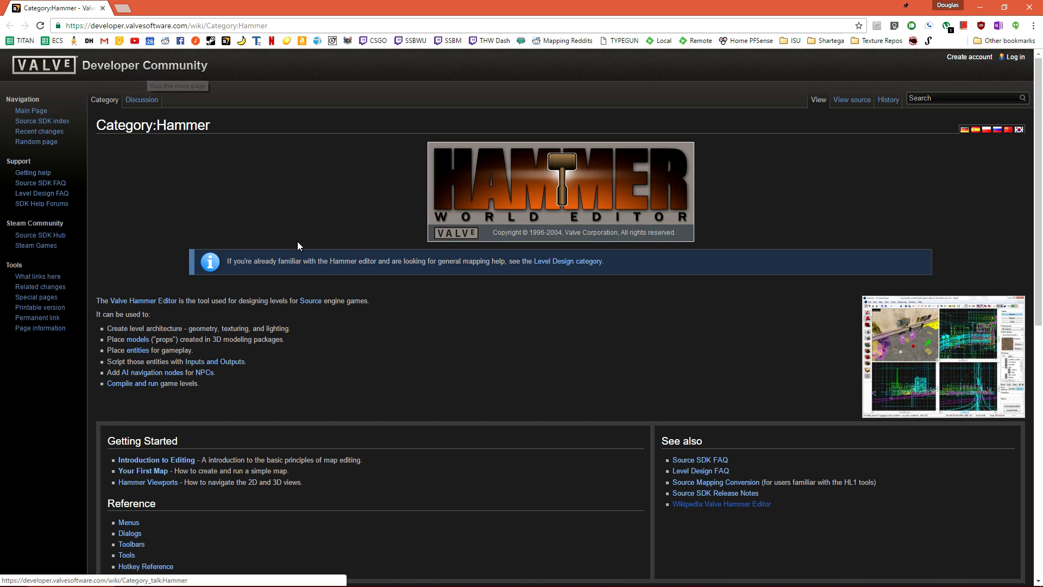
scroll(319, 238, down, 3)
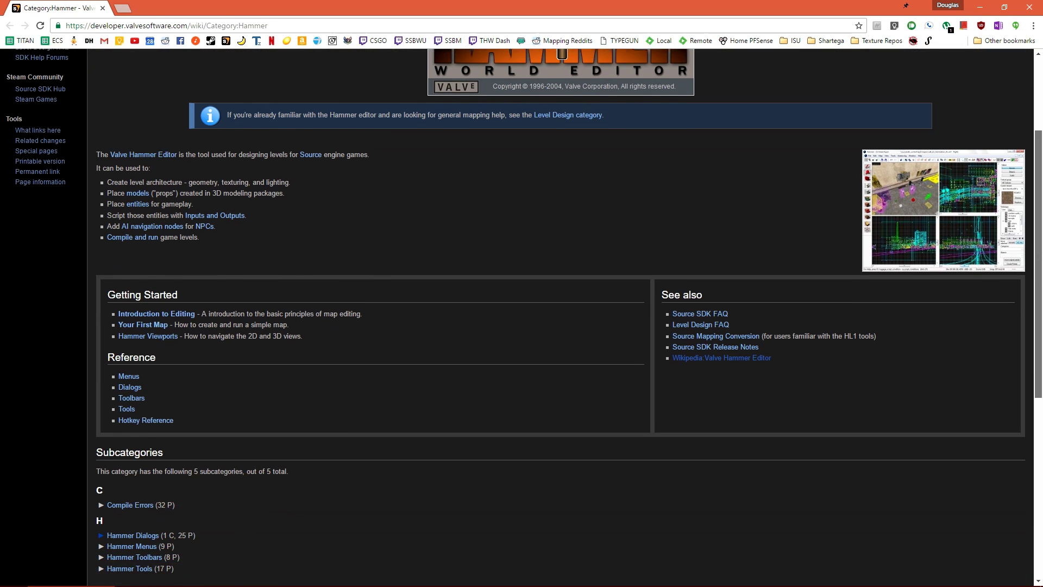
scroll(560, 318, down, 7)
scroll(559, 317, up, 5)
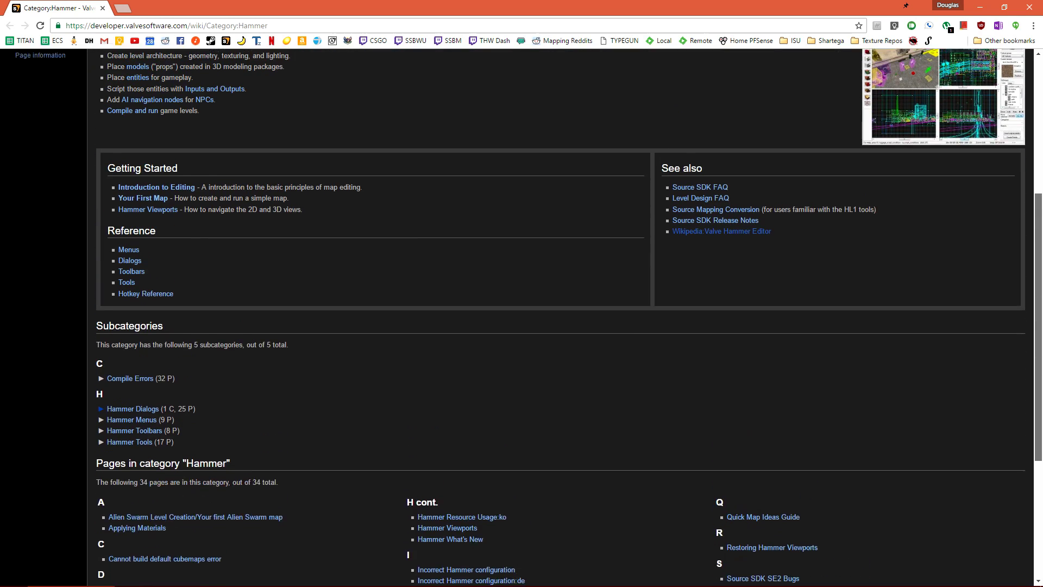
scroll(819, 185, up, 5)
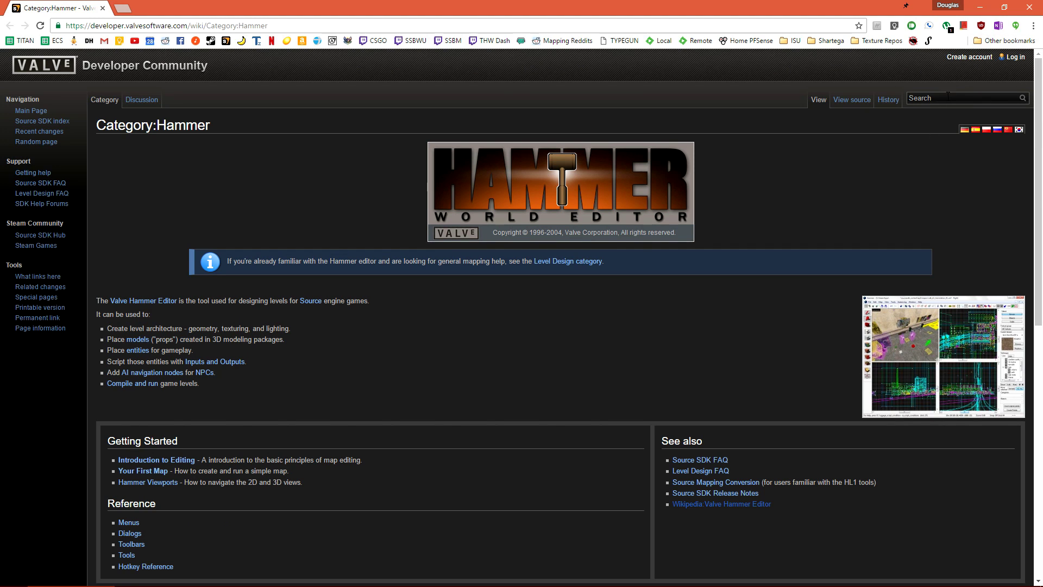
Search the wiki for sky list and go to the Counter-Strike: Global Offensive section of the page.
click(945, 98)
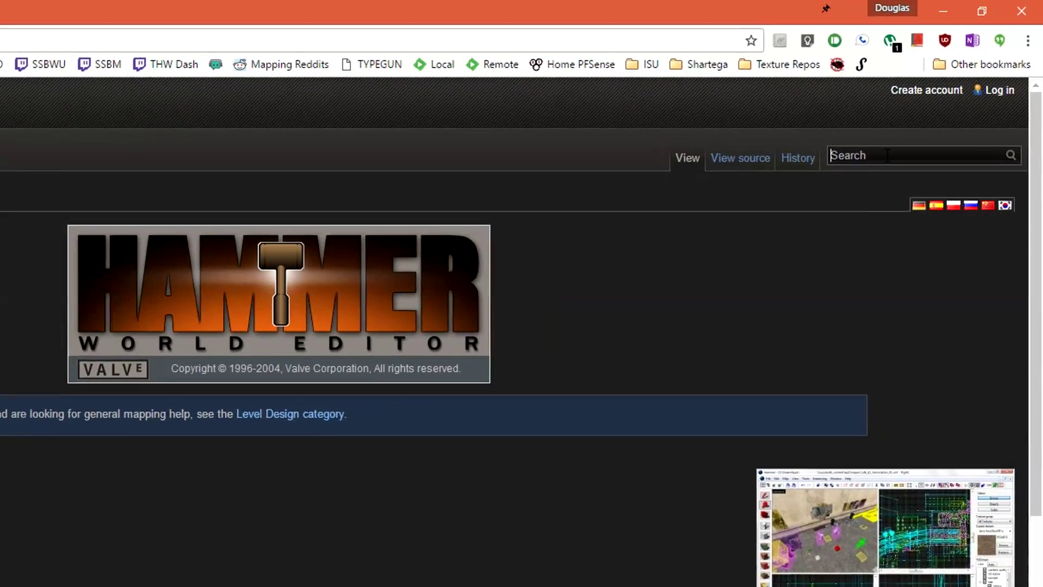
text(sky list)
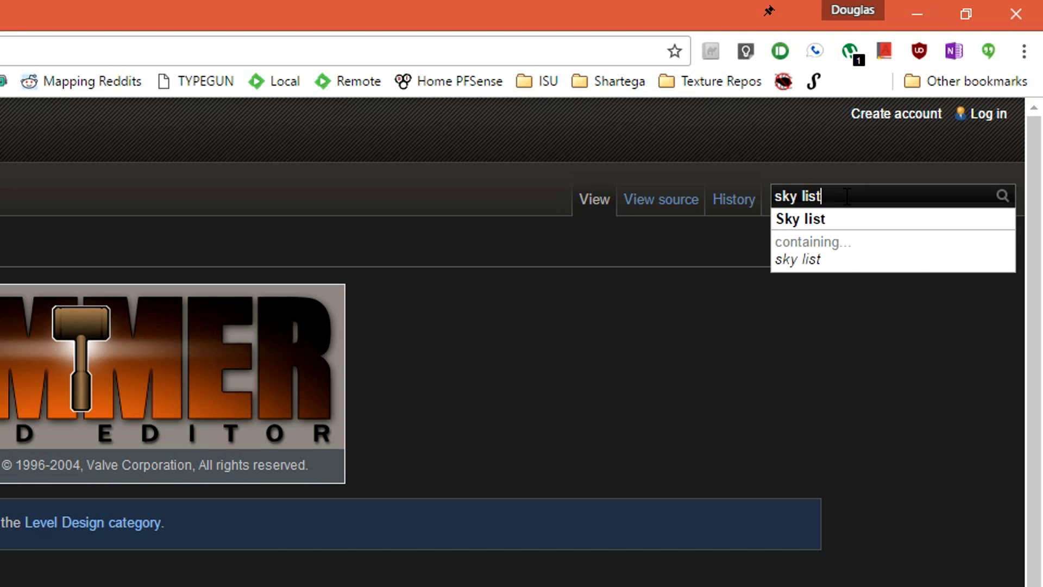
key(Return)
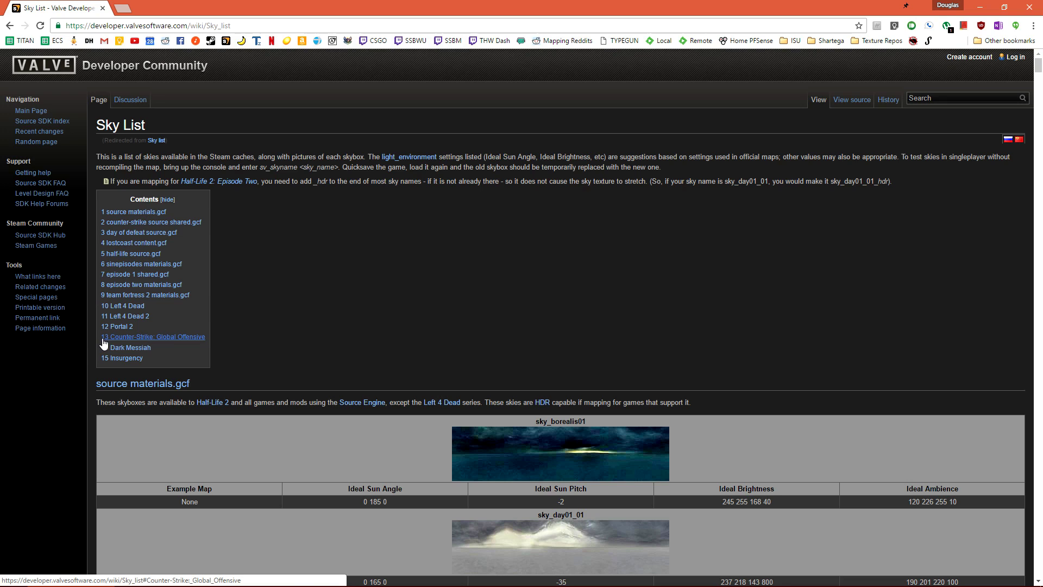
click(170, 338)
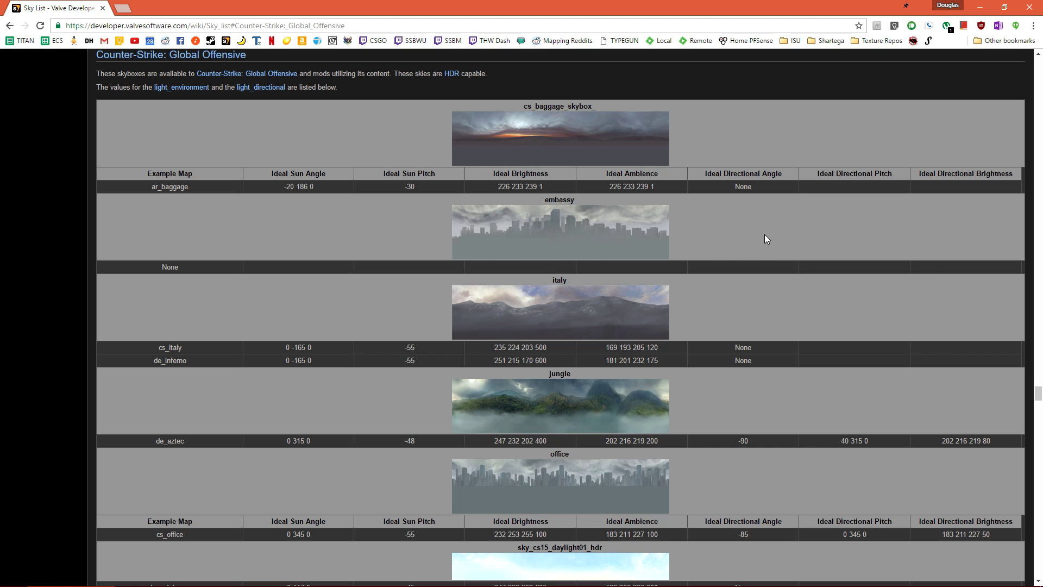
Look through the Counter-Strike: Global Offensive skies and copy the sky name vertigo.
scroll(797, 233, down, 5)
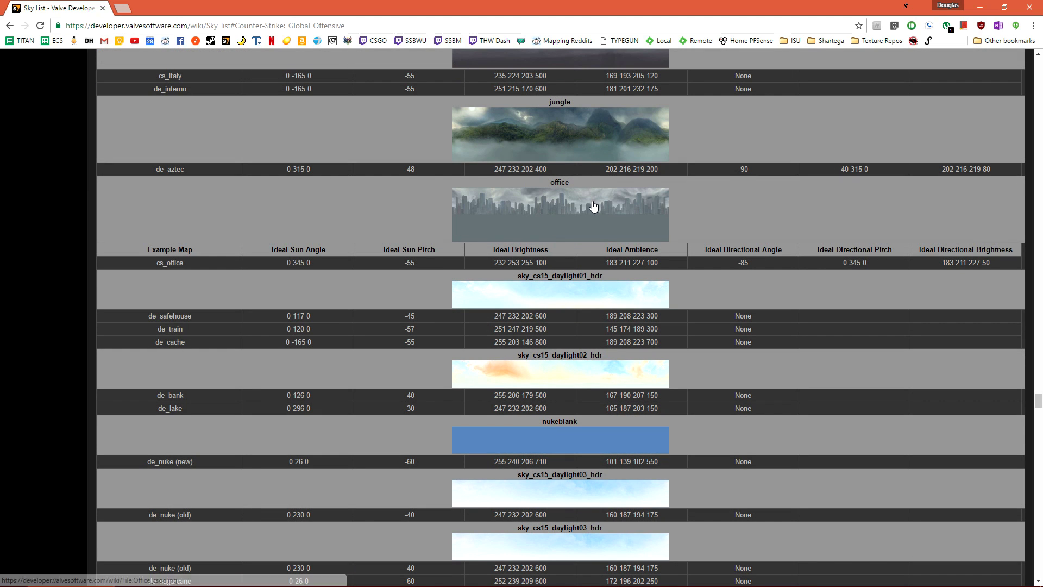
scroll(594, 209, down, 7)
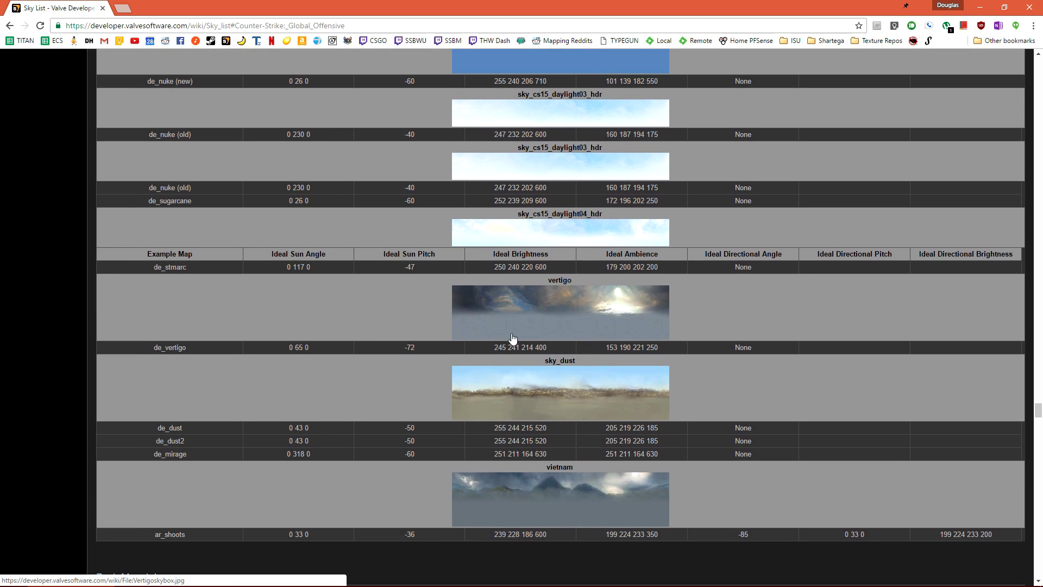
scroll(598, 343, up, 1)
scroll(636, 343, down, 2)
scroll(630, 329, up, 3)
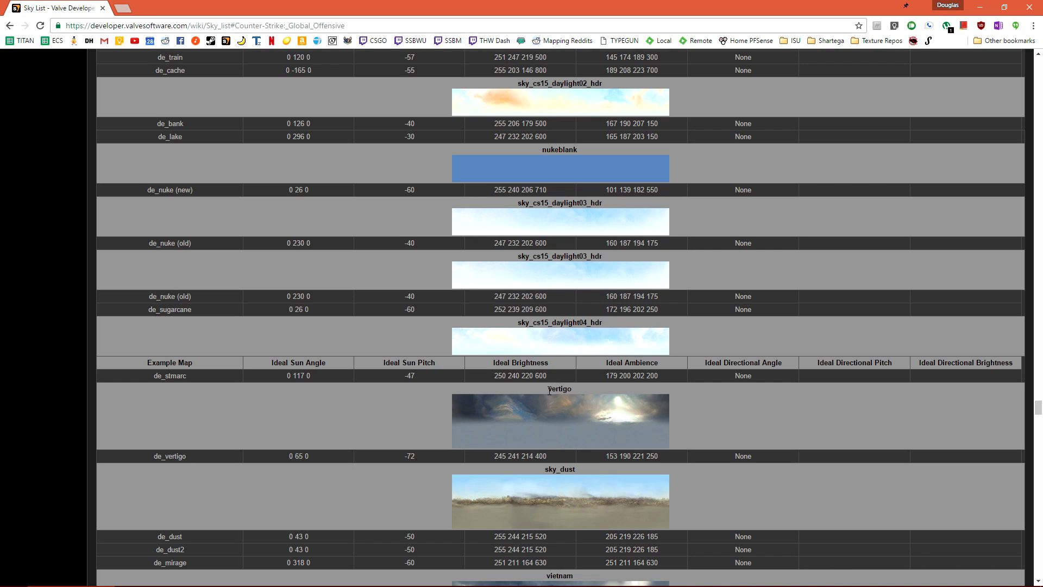
drag(549, 390, 572, 389)
right_click(569, 389)
click(595, 400)
Return to Hammer, replace the SkyBox Texture Name with vertigo and apply the map properties.
click(358, 584)
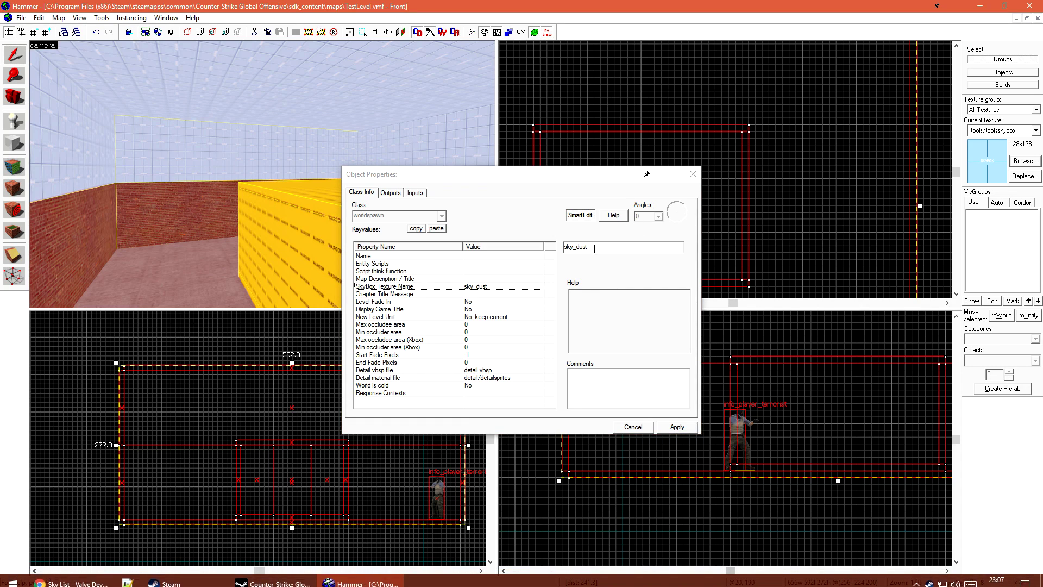
drag(597, 247, 563, 248)
right_click(578, 248)
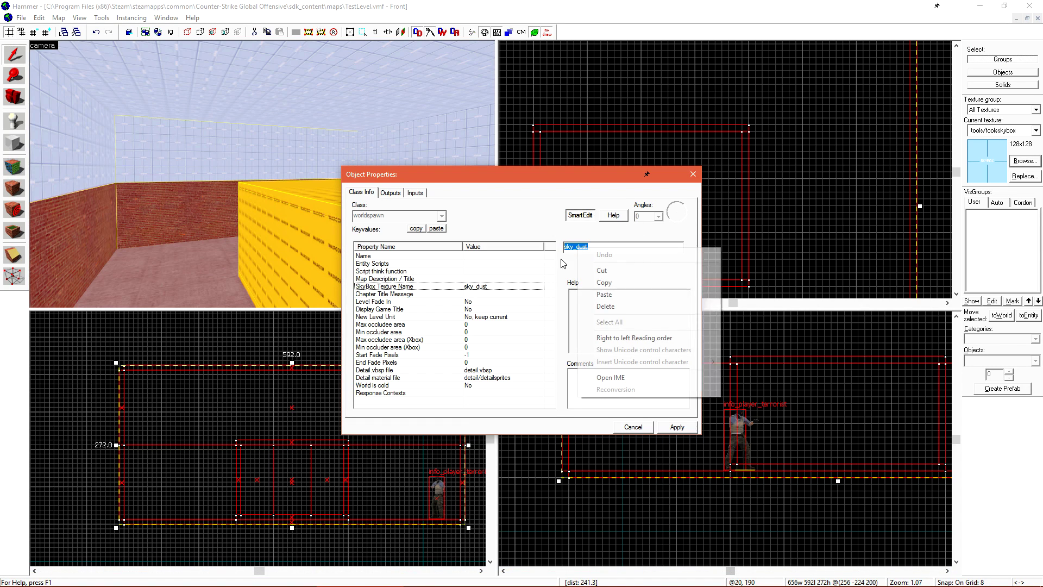
click(623, 295)
click(672, 427)
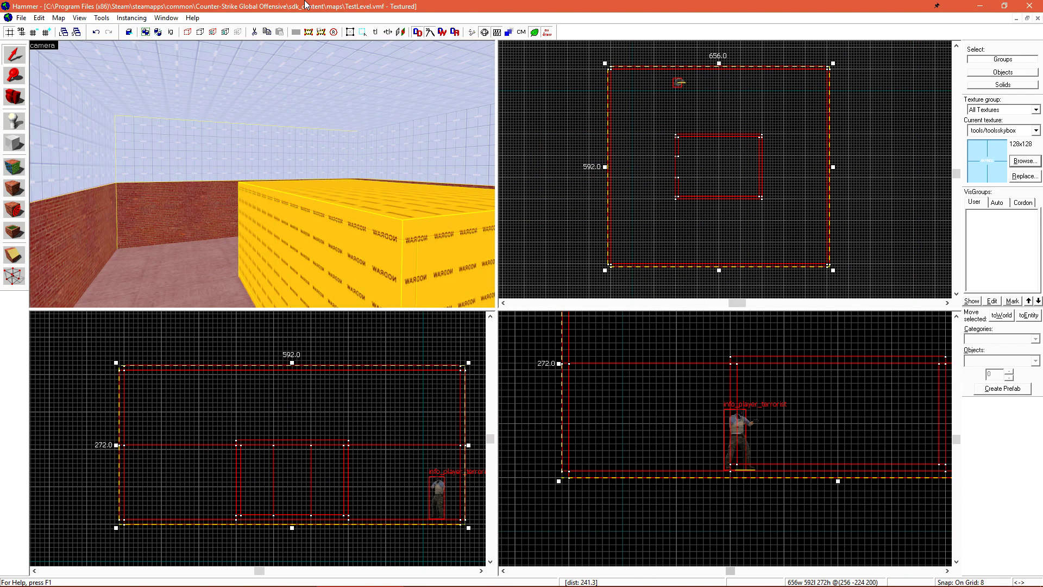
Clear the selection and place another info_player_terrorist entity on the floor between the existing player and the yellow building.
click(540, 199)
key(z)
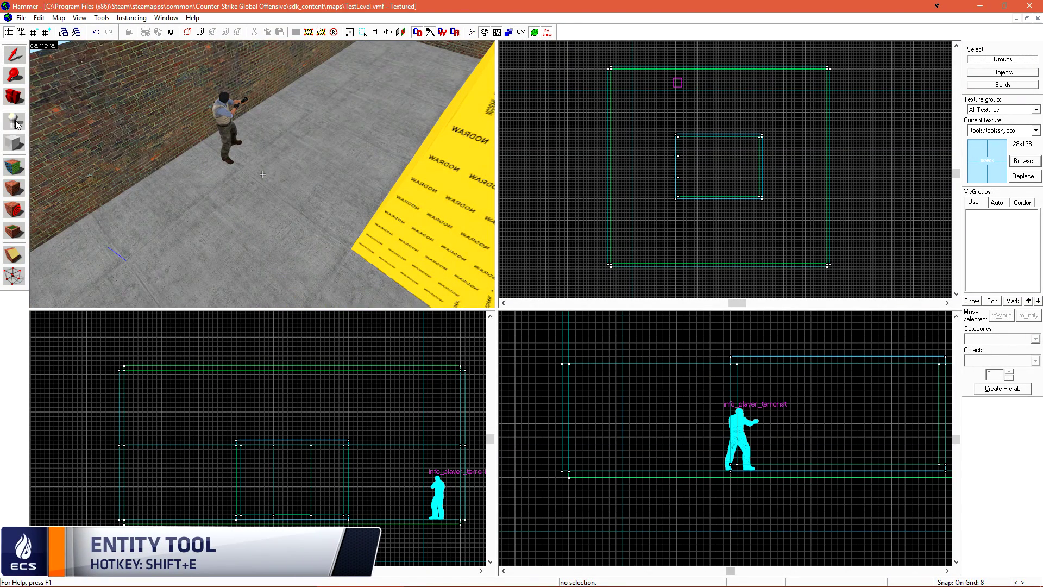
key(shift+e)
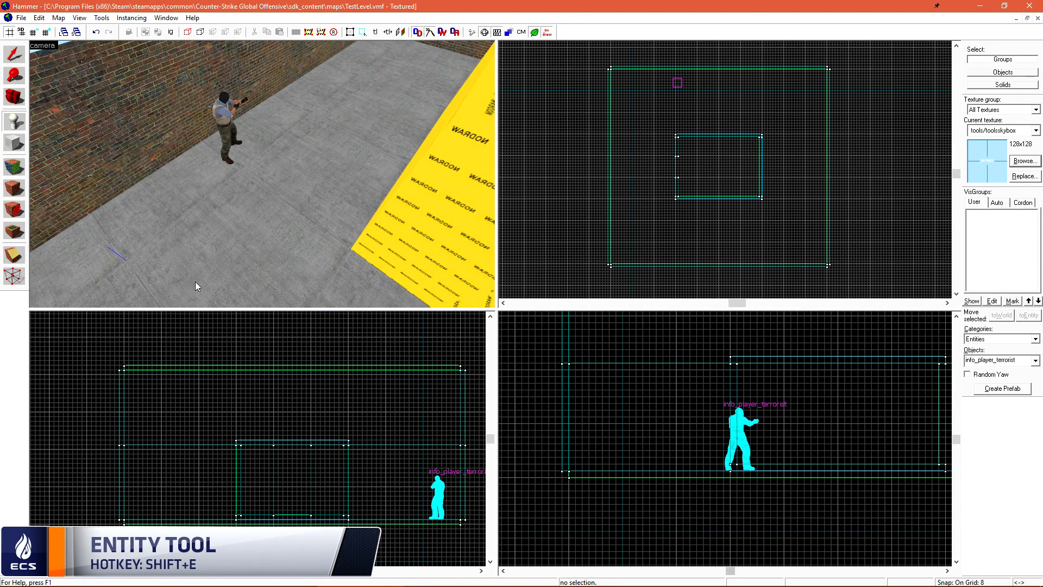
click(265, 270)
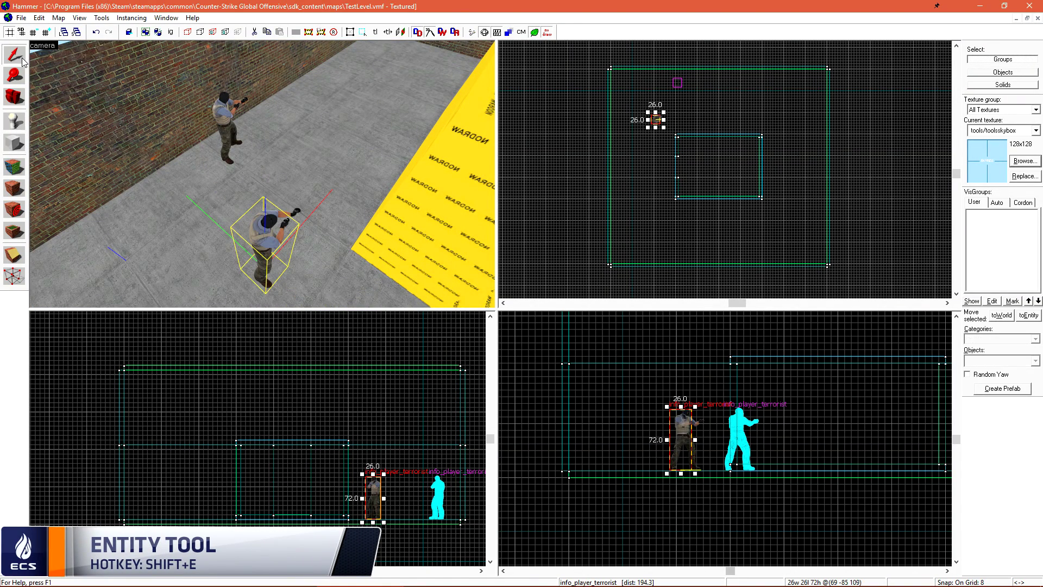
Change the new entity's class to light_environment in its object properties and apply it.
double_click(266, 236)
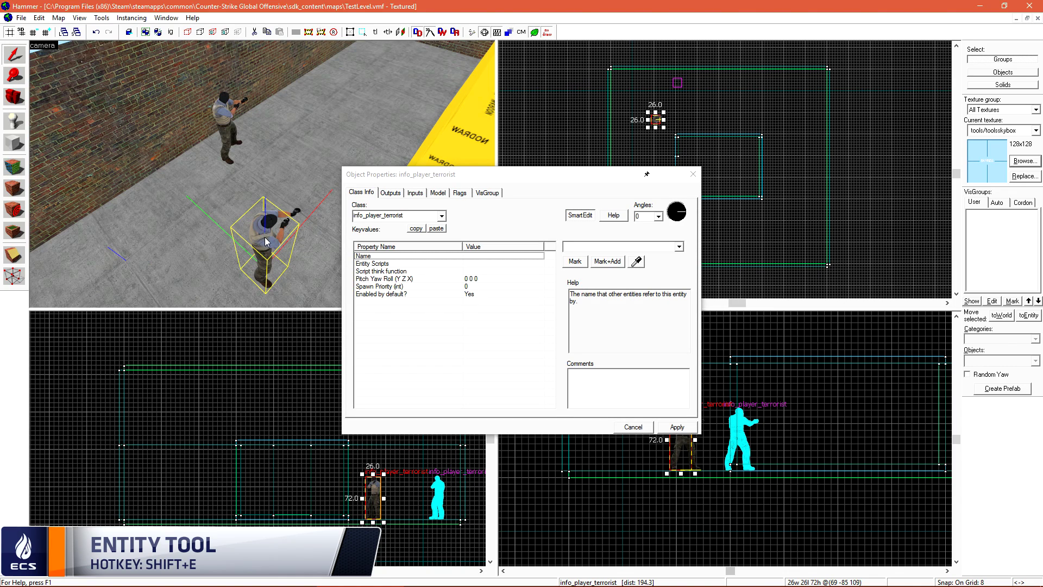
click(404, 173)
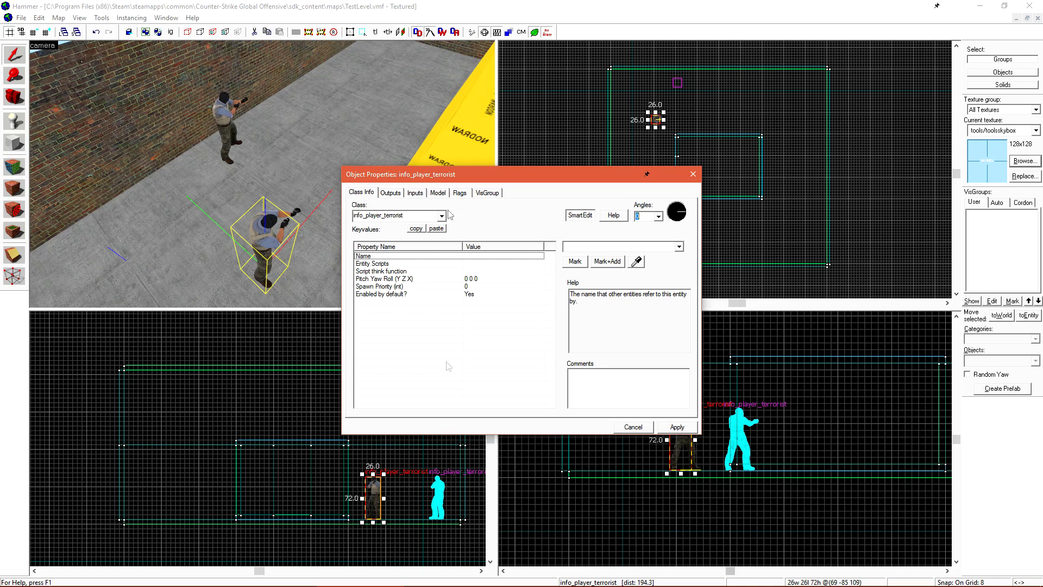
click(417, 212)
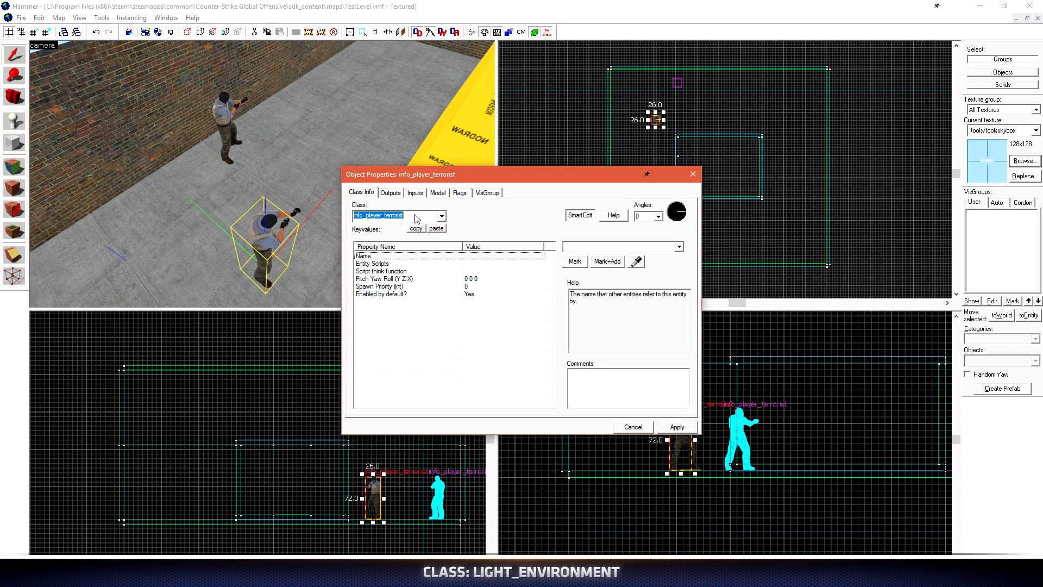
text(light_en)
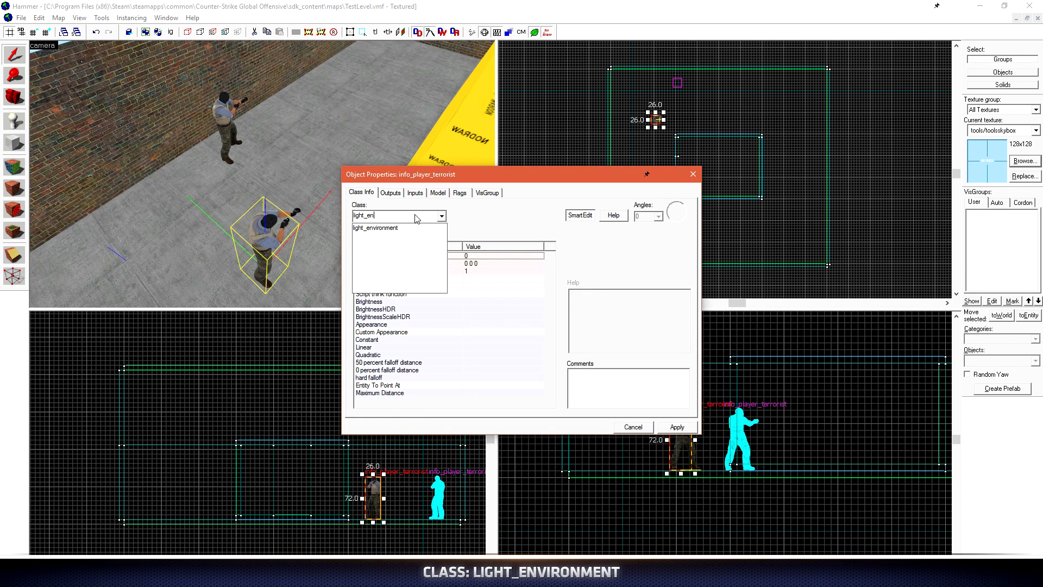
click(403, 228)
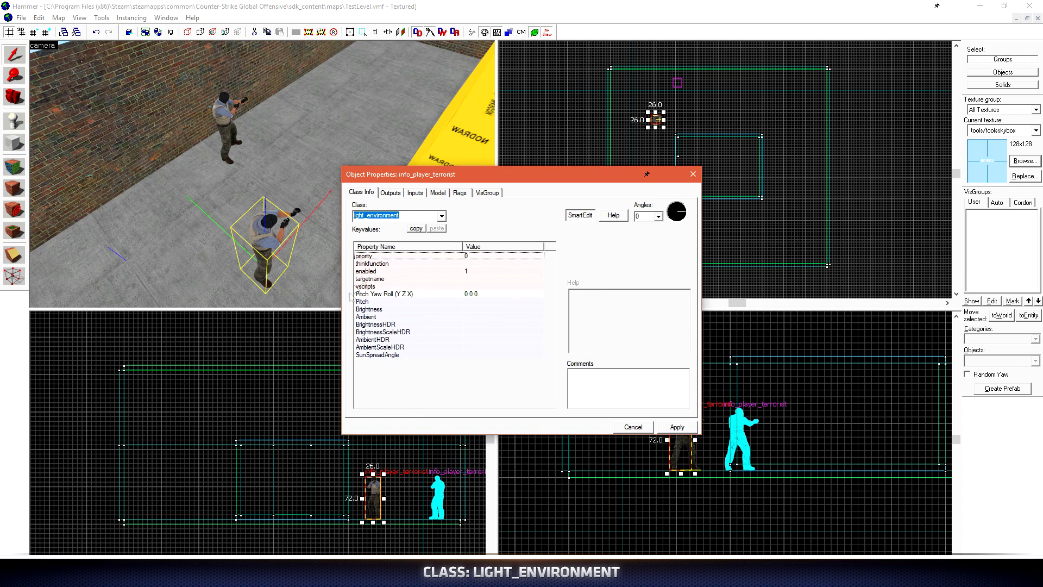
click(669, 427)
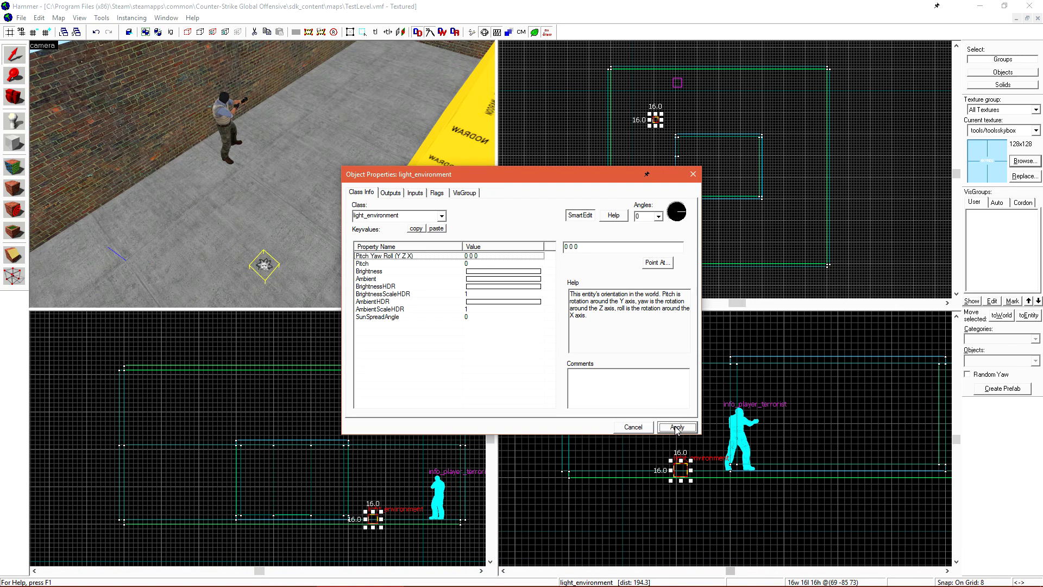
Raise the light_environment entity off the floor and shift it in the top view to about (72 -72 80).
scroll(685, 485, up, 4)
drag(685, 486, 693, 468)
scroll(661, 134, up, 7)
drag(661, 135, 661, 93)
scroll(263, 174, up, 5)
scroll(262, 174, up, 3)
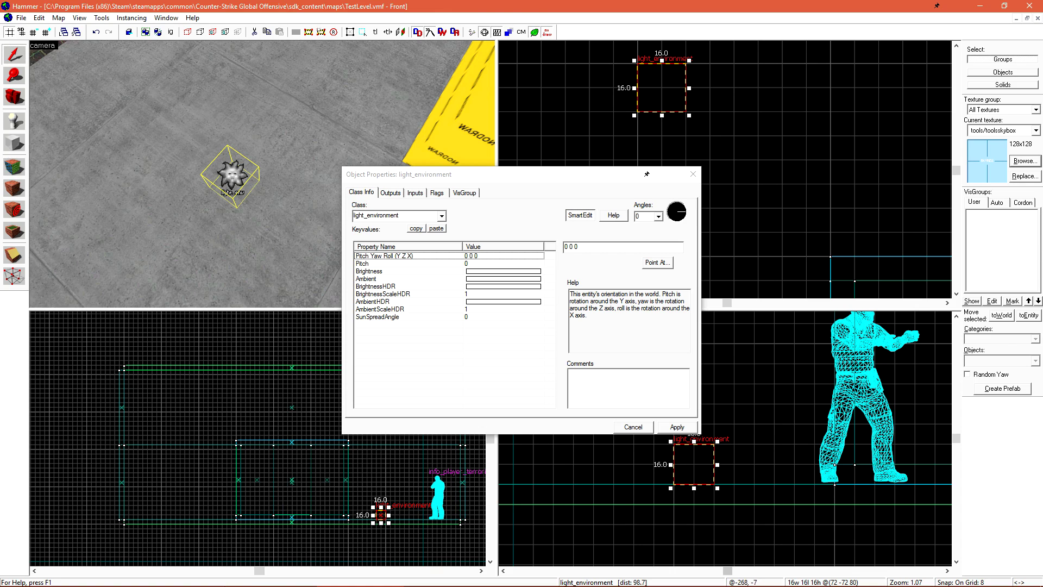
Switch to the Sky List page in the browser, copy the vertigo sky's ideal sun angle 0 65 0 and return to Hammer.
click(71, 575)
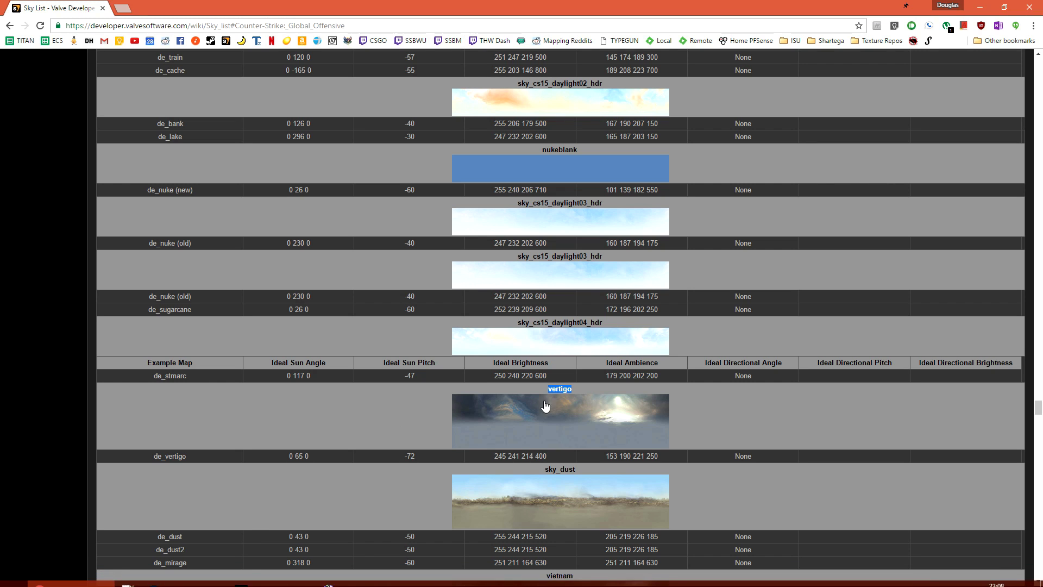
triple_click(289, 456)
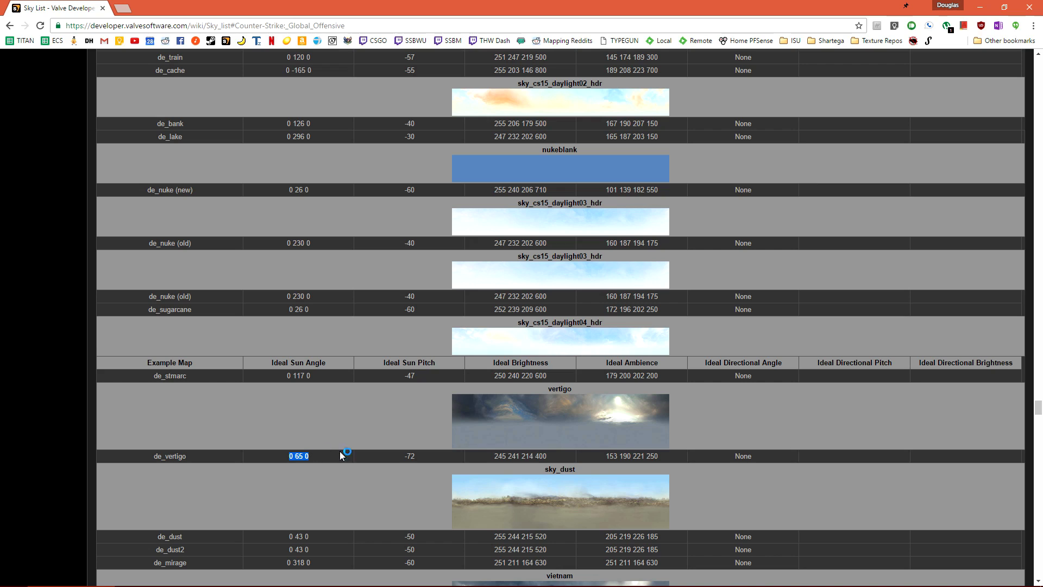
triple_click(410, 456)
drag(494, 456, 548, 457)
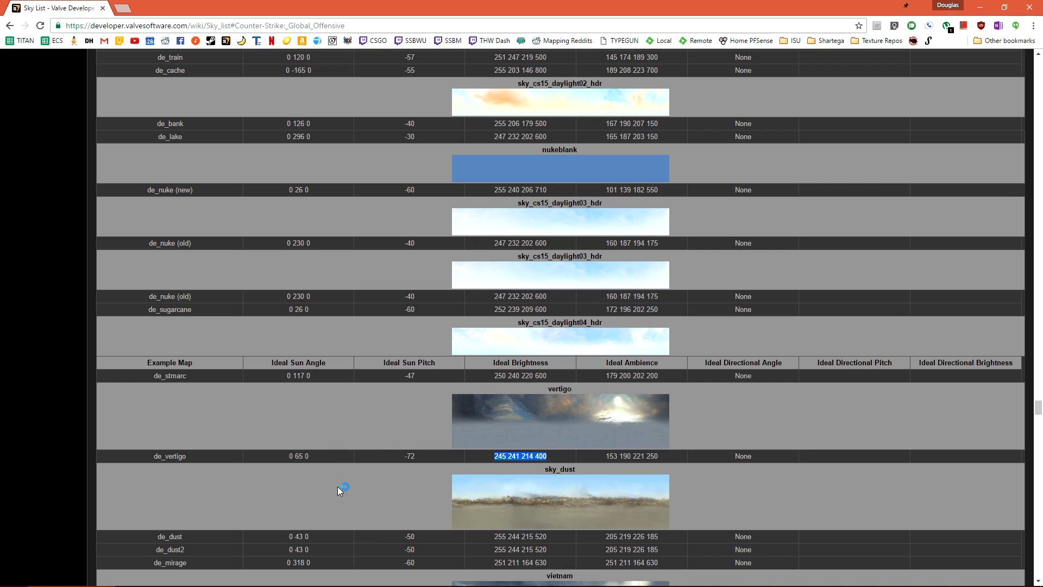
drag(288, 456, 309, 456)
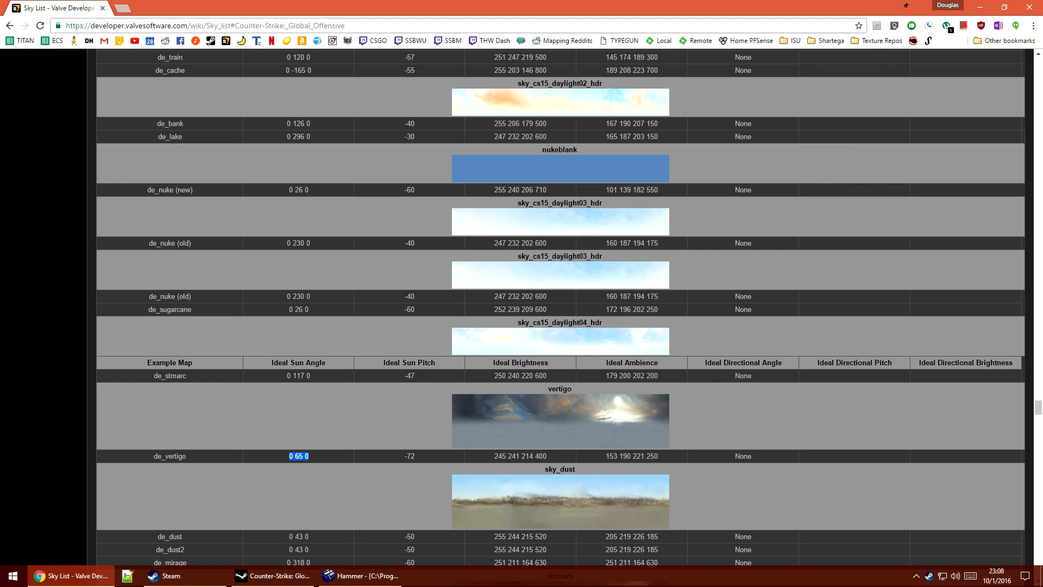
click(359, 577)
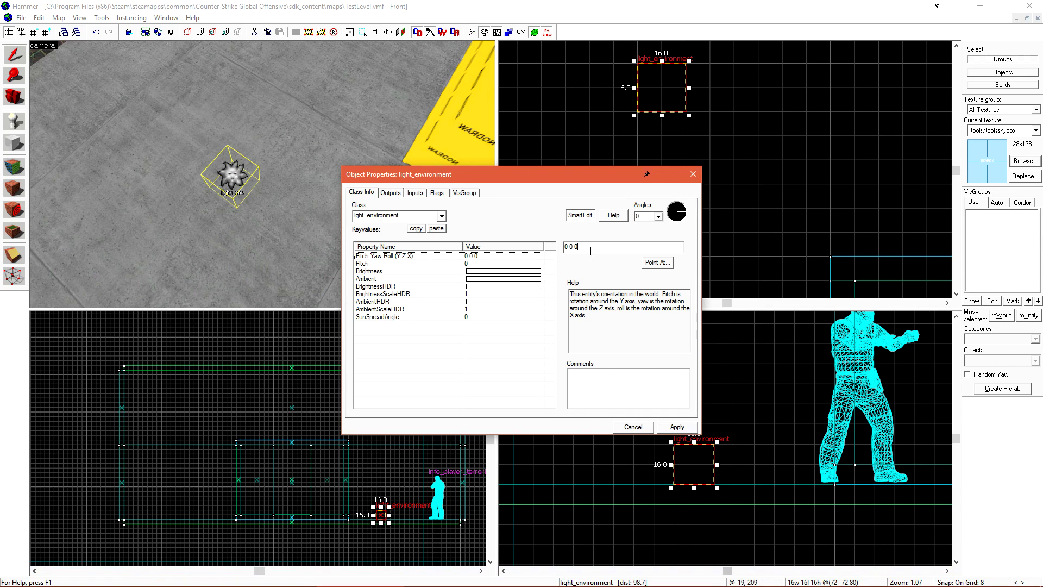
Set the light_environment's Pitch Yaw Roll to 0 65 0 and its Pitch to the vertigo sky's -72 from the Sky List page, and apply.
key(ctrl+v)
click(74, 575)
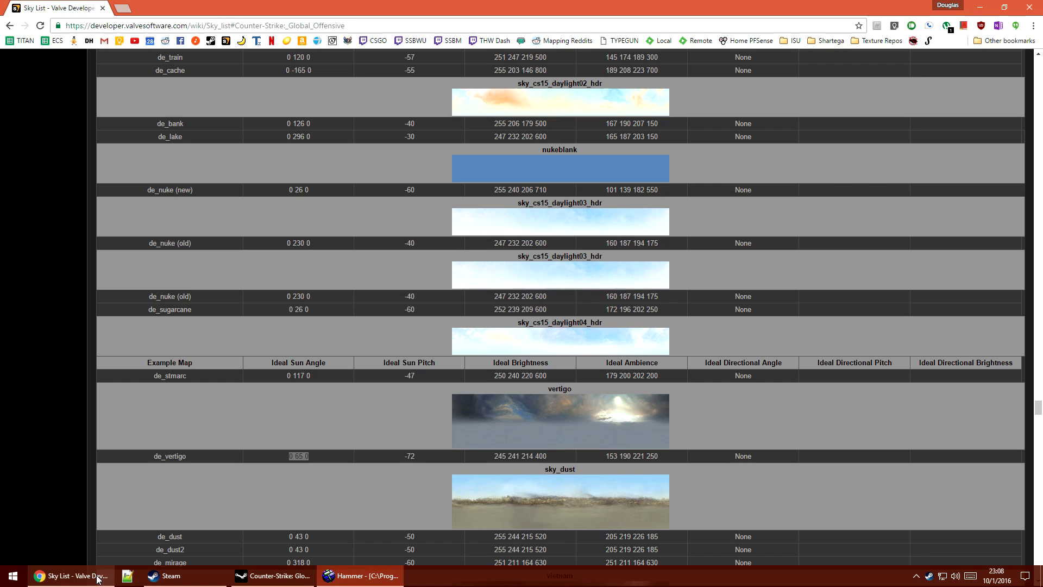
drag(403, 456, 418, 456)
key(ctrl+c)
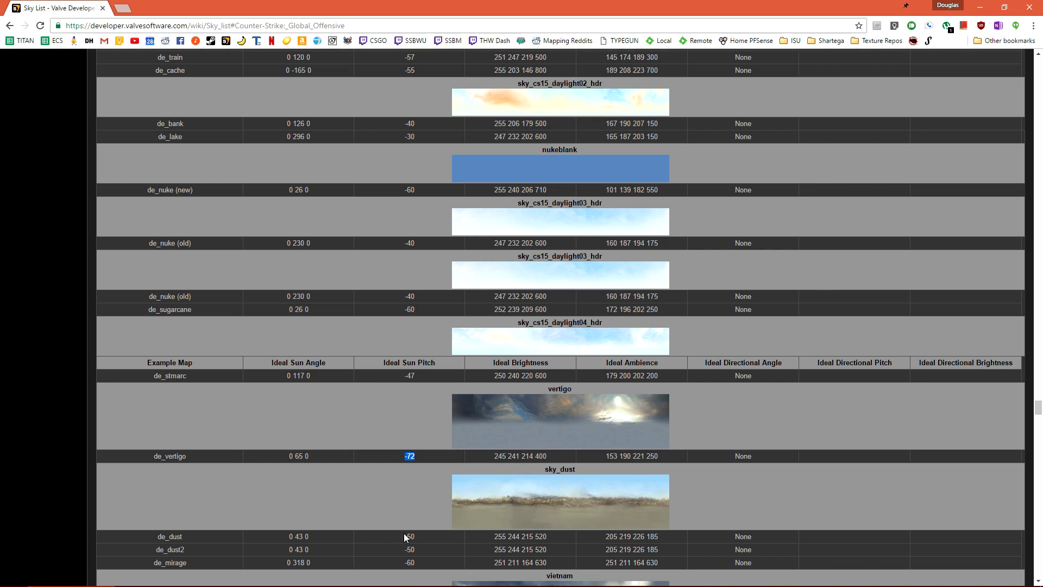
click(360, 577)
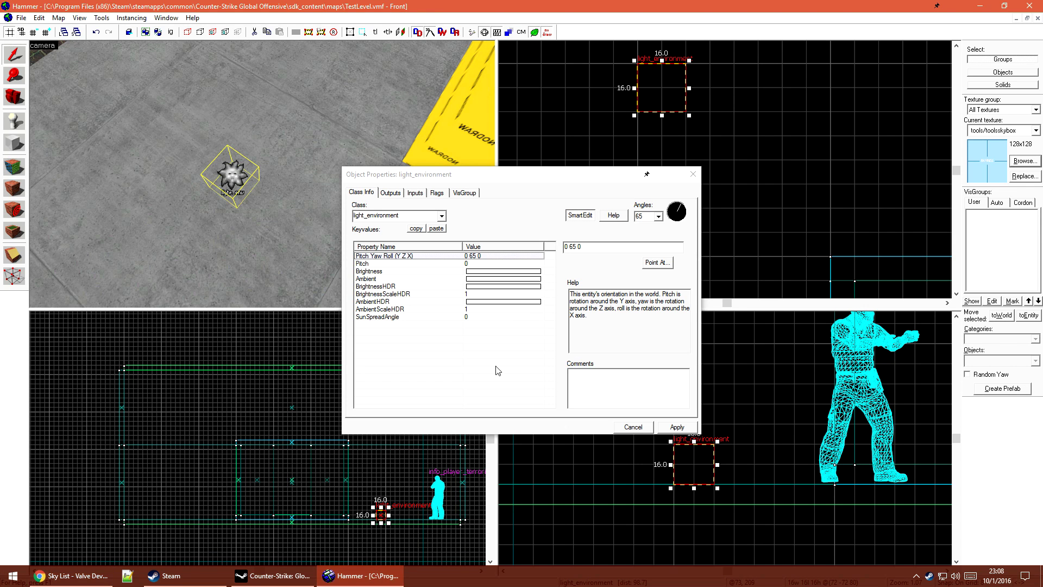
click(473, 262)
drag(580, 246, 523, 250)
key(ctrl+v)
click(673, 425)
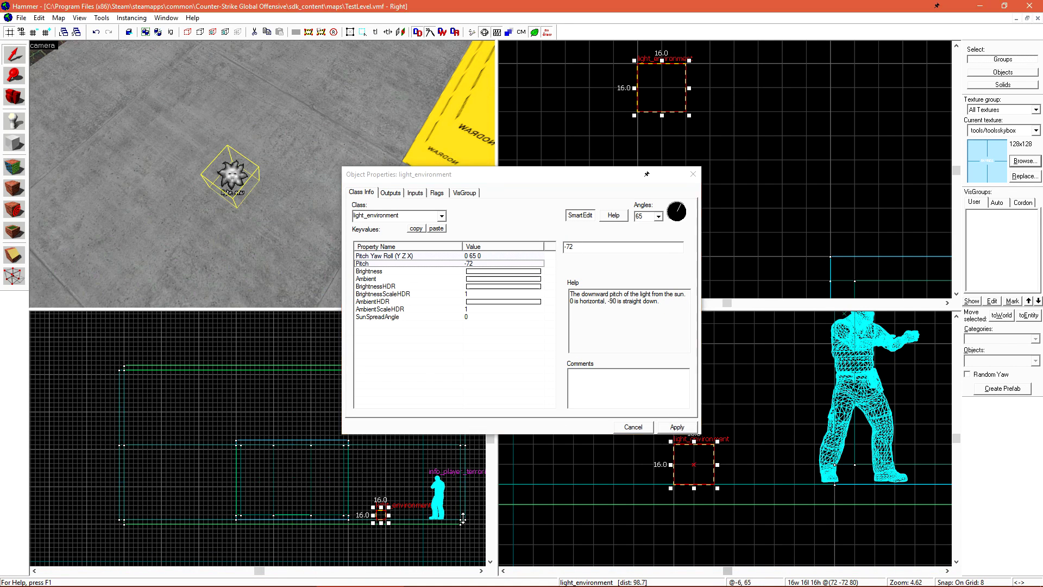
click(73, 575)
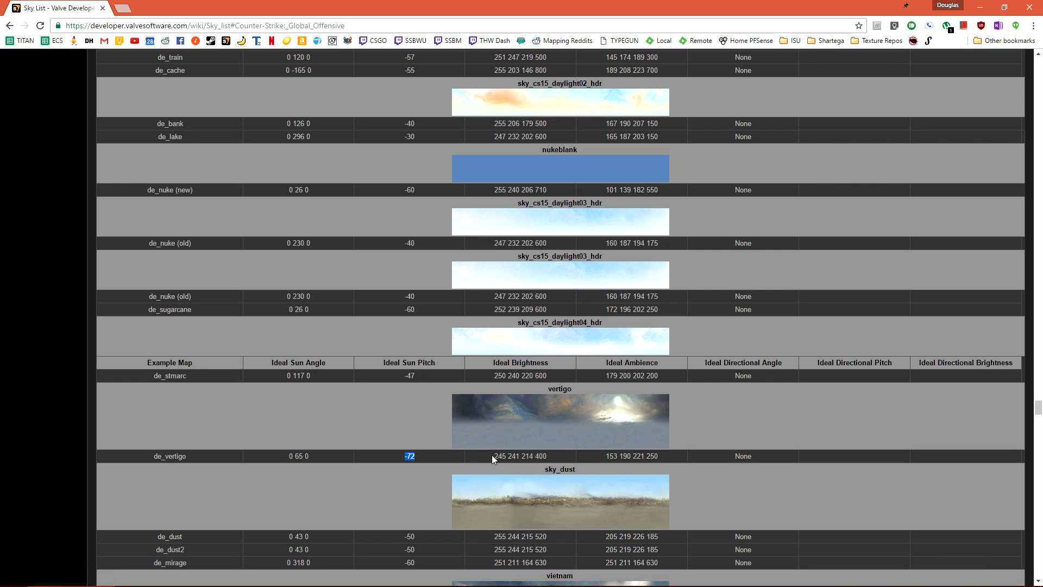
drag(492, 457, 543, 457)
click(359, 575)
click(482, 272)
drag(640, 248, 542, 250)
key(ctrl+v)
click(677, 427)
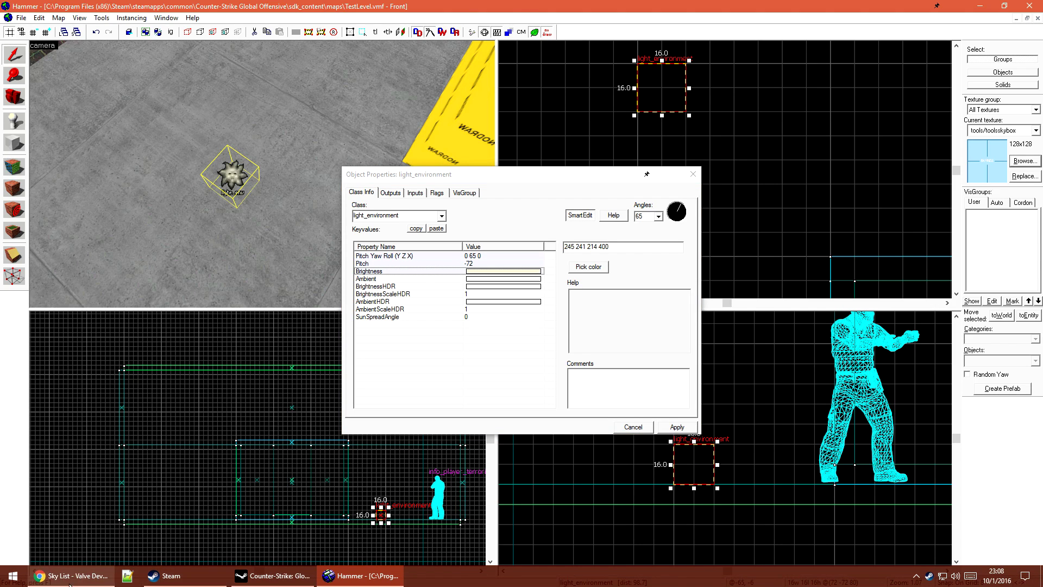
click(70, 576)
drag(660, 455, 616, 458)
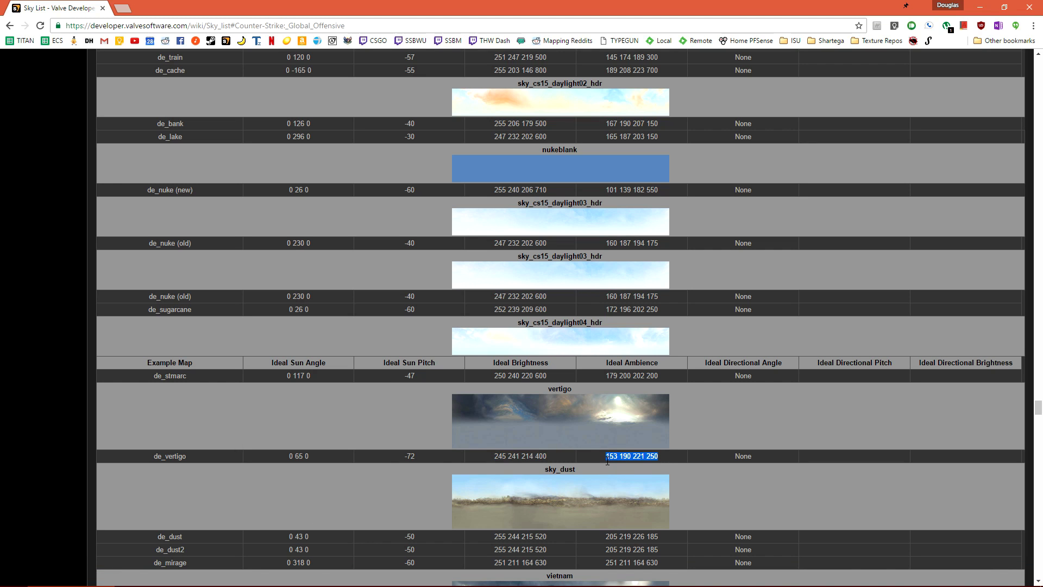
key(ctrl+c)
click(380, 576)
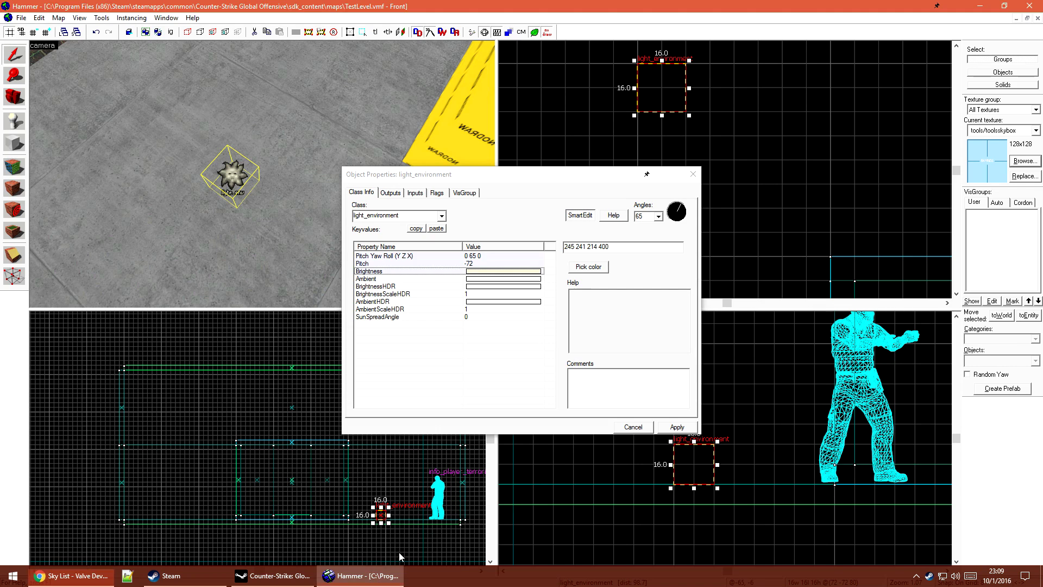
click(489, 279)
drag(609, 247, 563, 249)
key(ctrl+v)
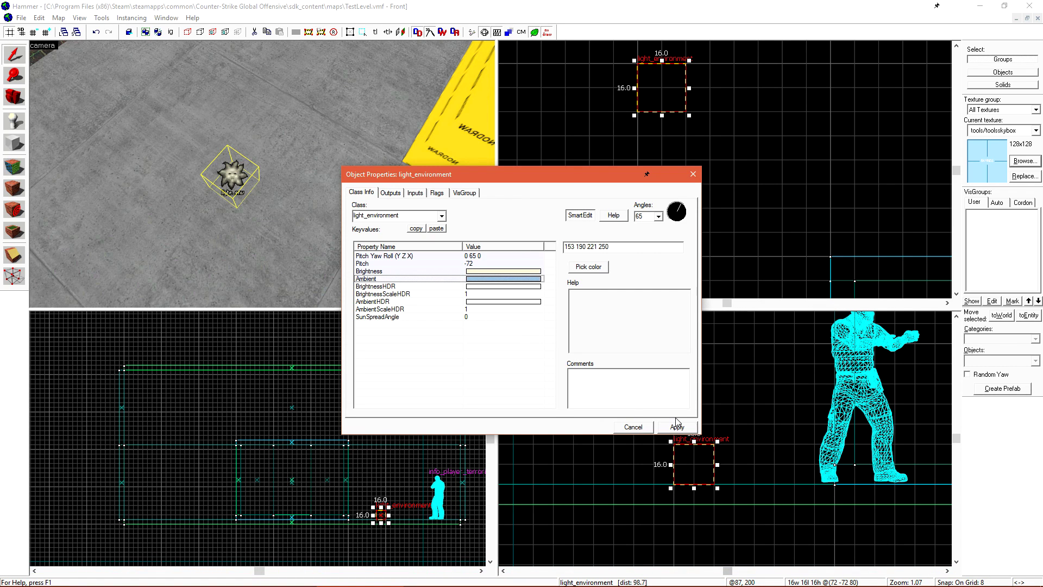
click(676, 424)
click(642, 431)
click(684, 133)
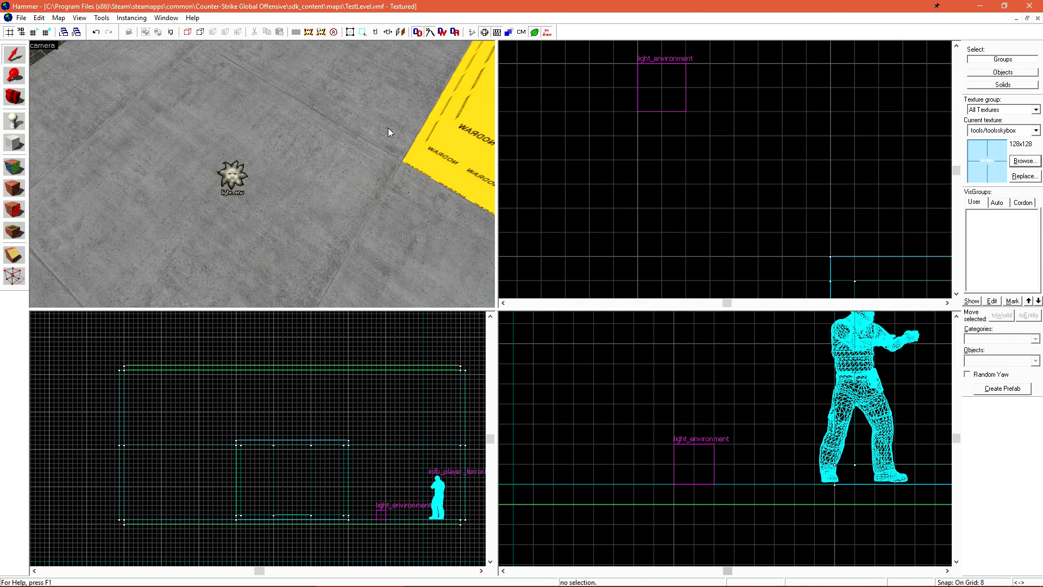
Bring the yellow building into the 3D view, then hide its nodraw surfaces and show them again.
key(z)
key(s)
key(d)
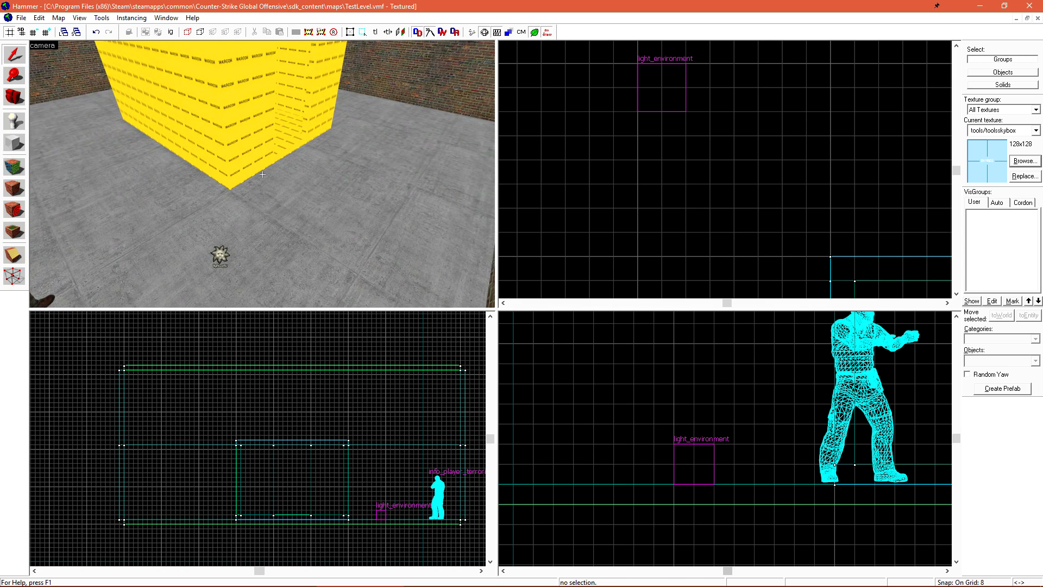
key(z)
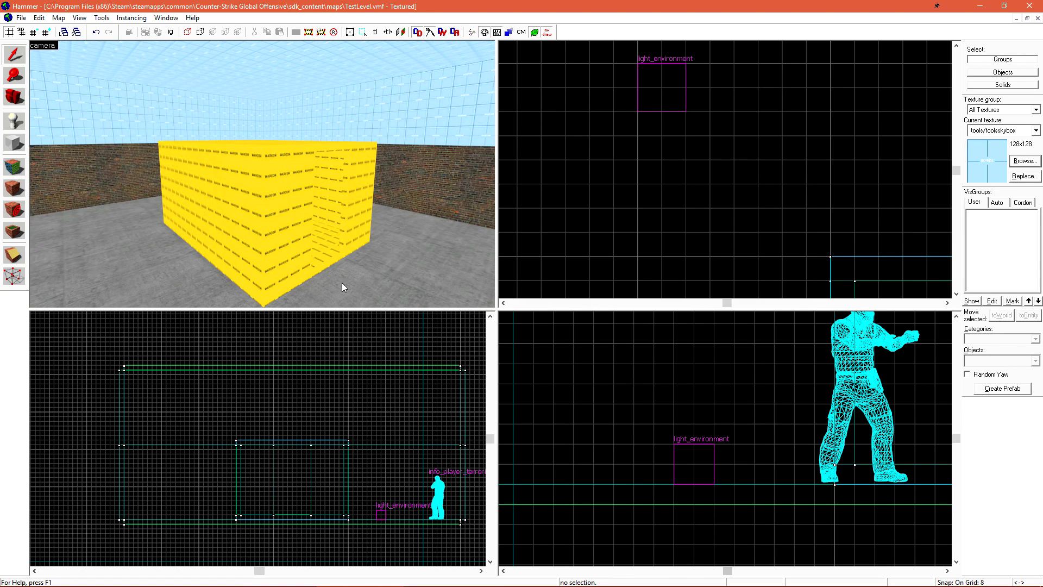
key(z)
key(s)
key(z)
click(549, 33)
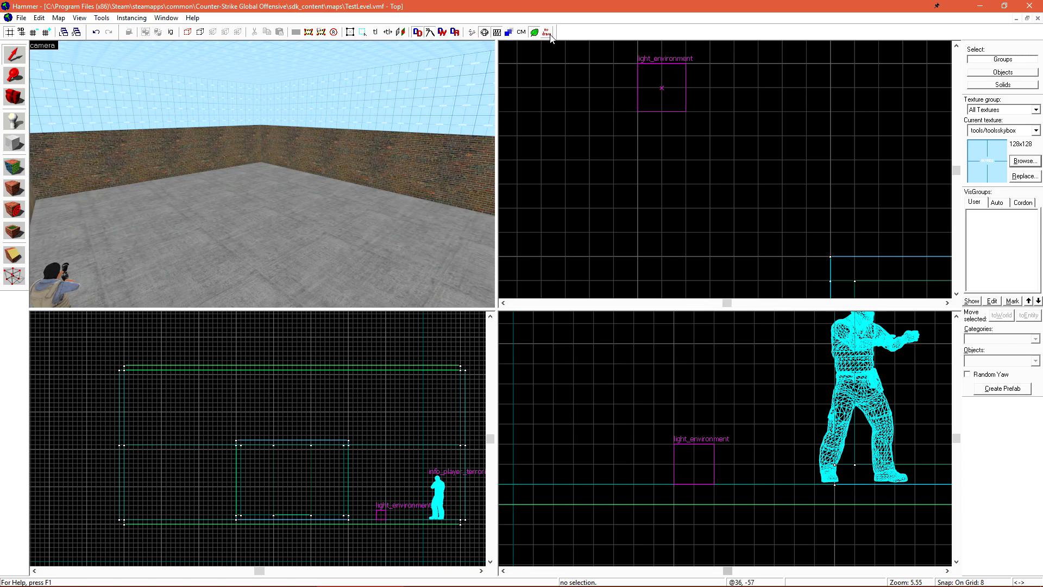
click(549, 34)
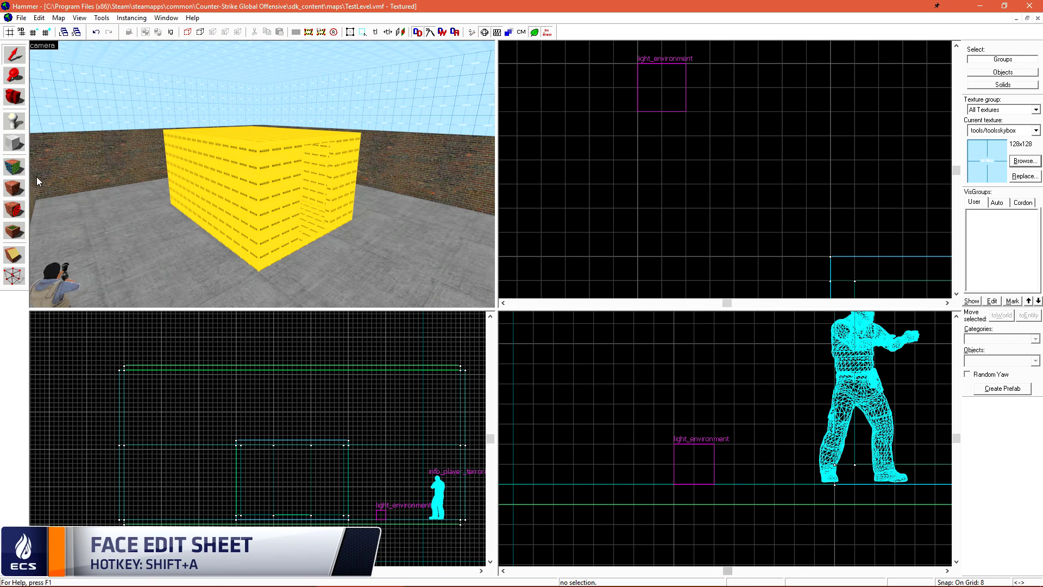
Open the Face Edit Sheet and choose concrete/cinderwall02_dirty as the current texture from the concrete textures.
click(15, 167)
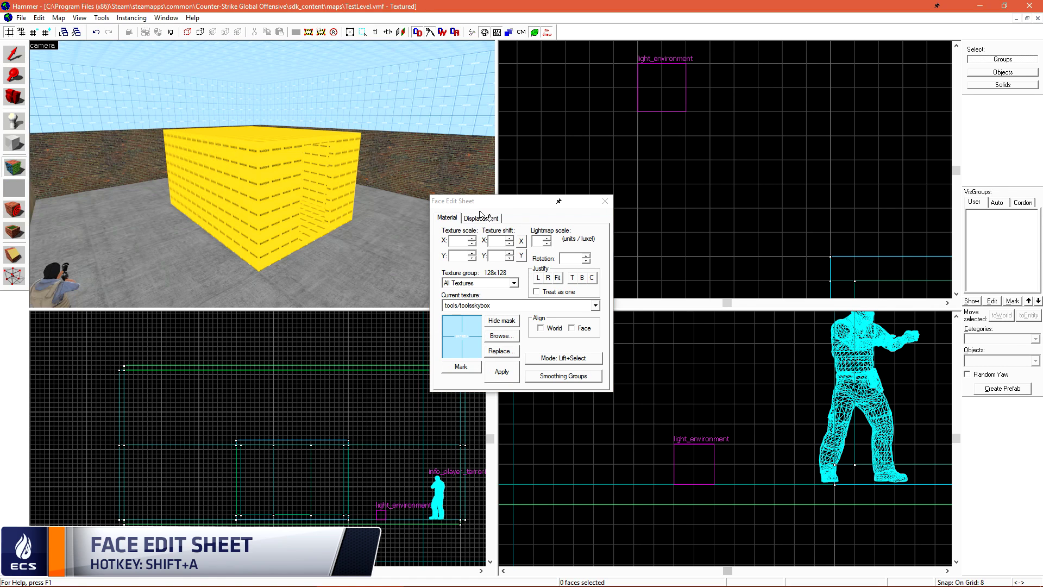
drag(482, 212, 617, 151)
click(631, 277)
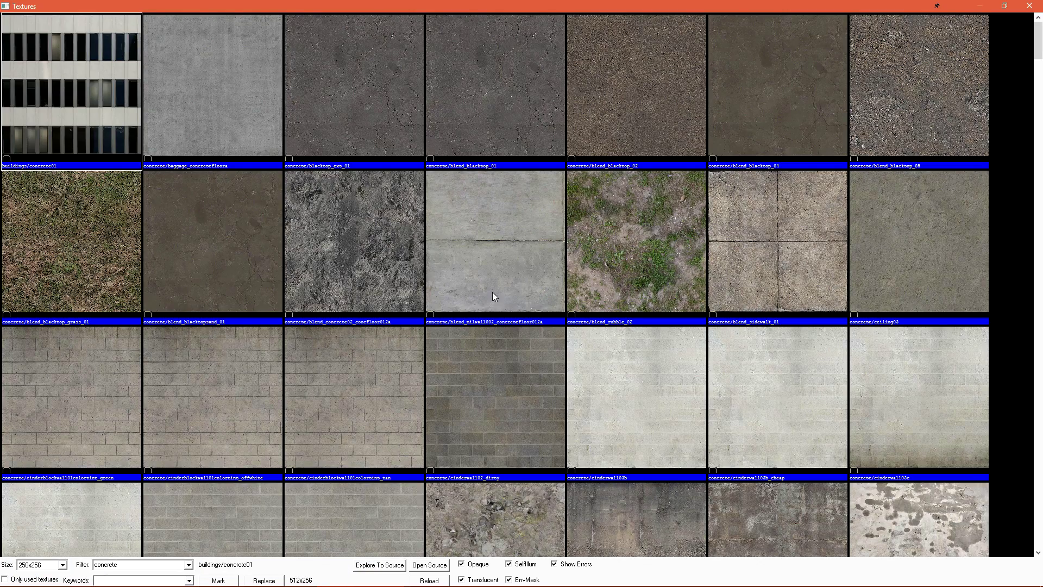
click(492, 292)
scroll(548, 326, down, 2)
click(503, 286)
scroll(514, 279, down, 2)
scroll(525, 258, up, 2)
double_click(512, 285)
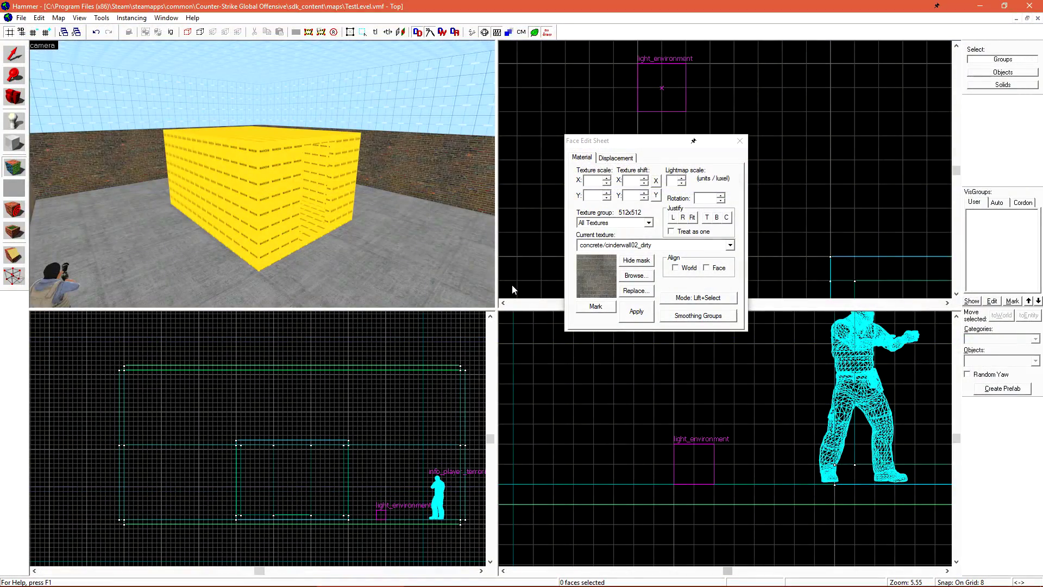
Apply the cinderwall02_dirty texture to the thin side faces of the floor slab along the building's base.
key(z)
key(w)
key(z)
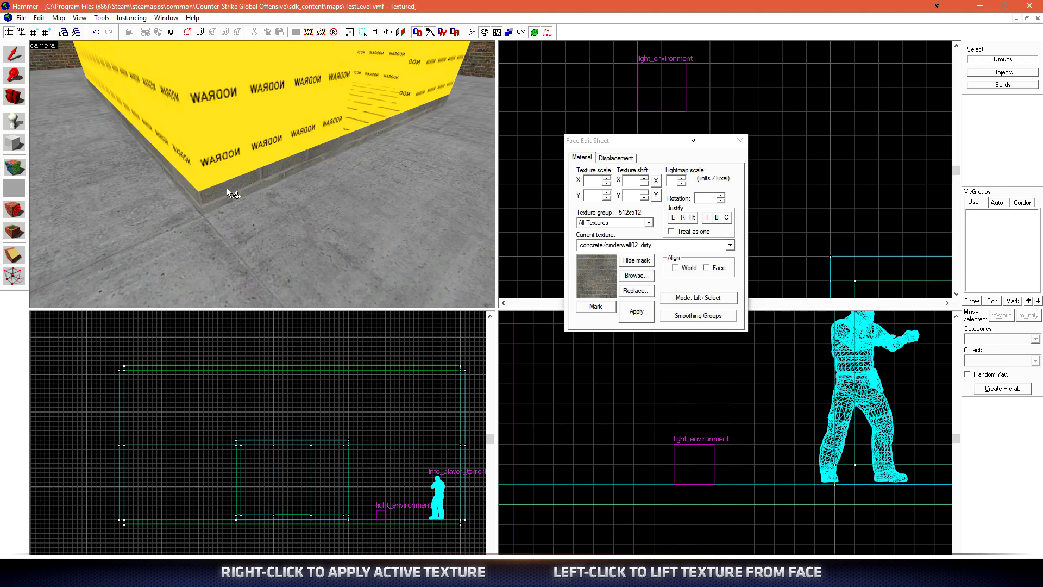
key(z)
key(d)
key(s)
key(z)
right_click(173, 205)
right_click(204, 204)
key(z)
key(w)
key(s)
key(d)
key(z)
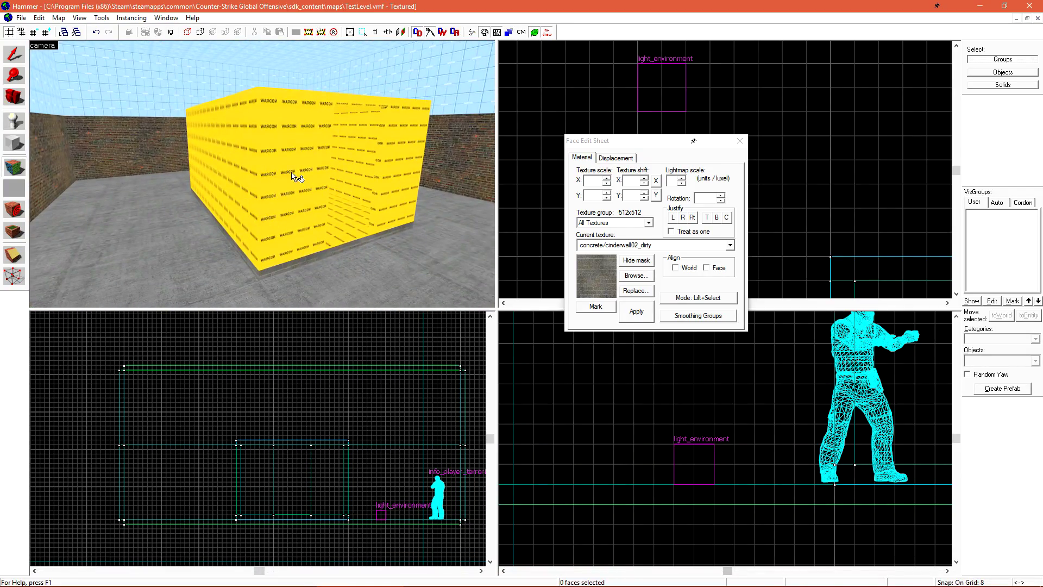
Filter the textures by wood, choose cs_italy/pwood1 and apply it to the building's roof and ceiling.
click(638, 275)
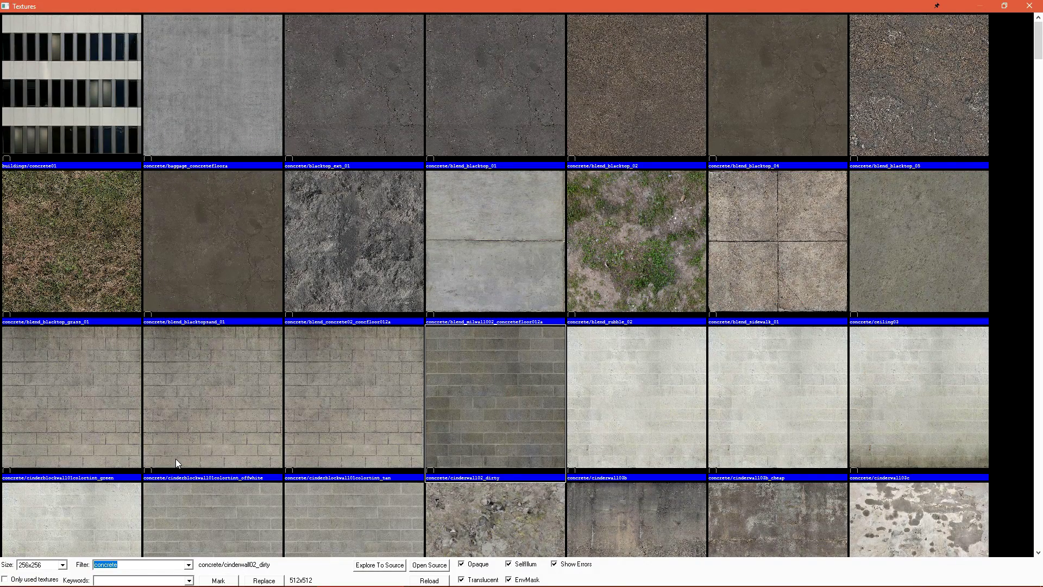
text(wood)
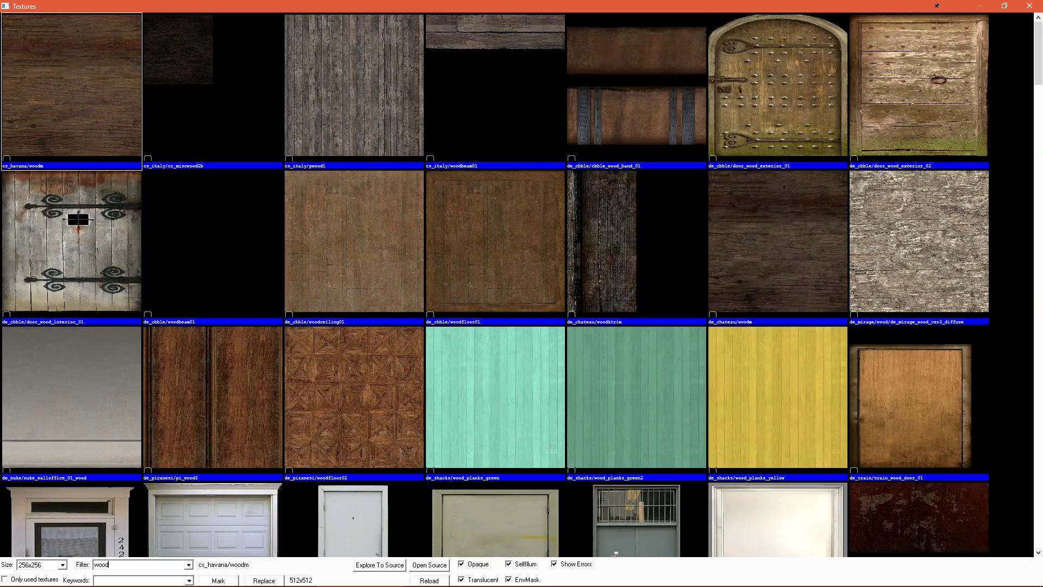
double_click(378, 107)
scroll(364, 98, down, 5)
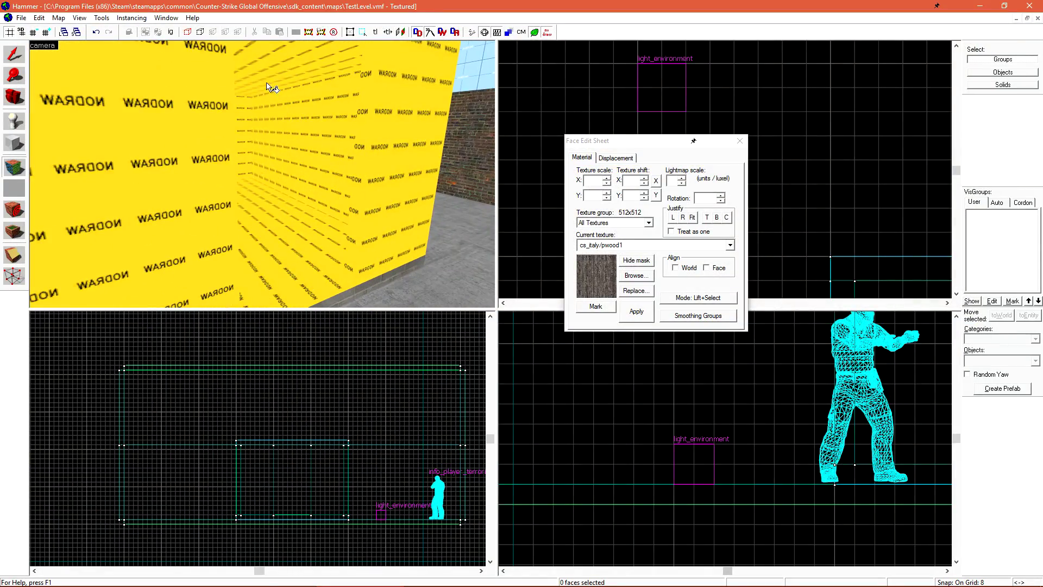
key(z)
key(s)
key(z)
right_click(259, 84)
Choose wood/housesiding01 from the wood textures and apply it to the building's interior floor.
click(639, 277)
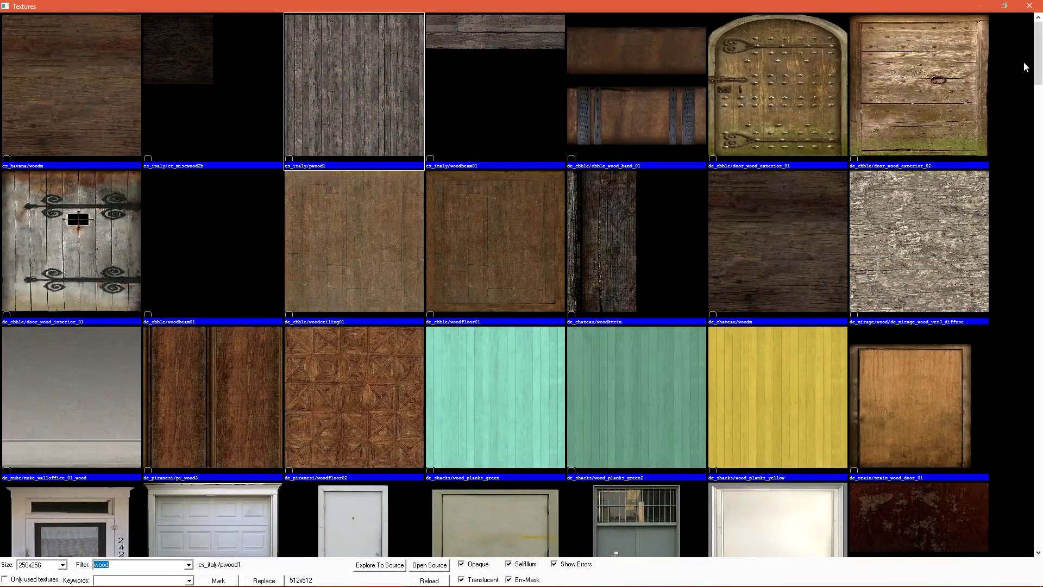
scroll(647, 291, down, 5)
scroll(517, 284, down, 10)
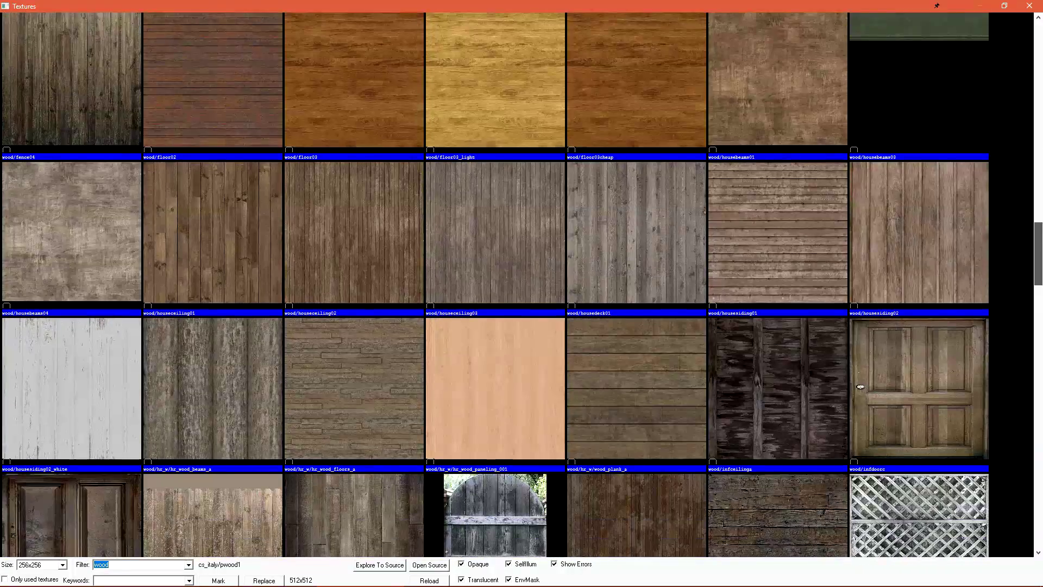
double_click(775, 255)
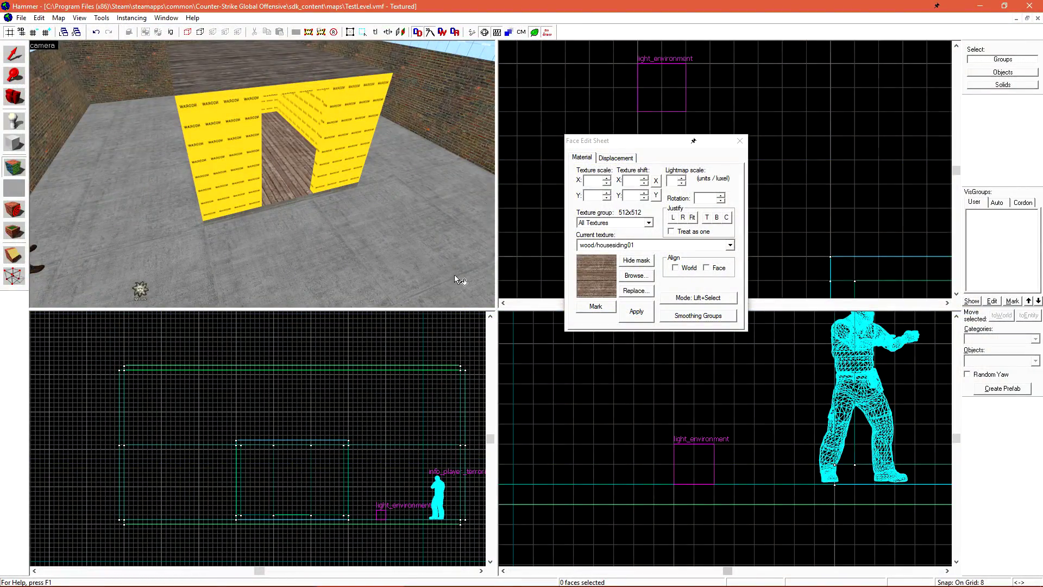
Filter the textures by brick and choose brick/hr_brick/brick_b as the current texture.
click(635, 276)
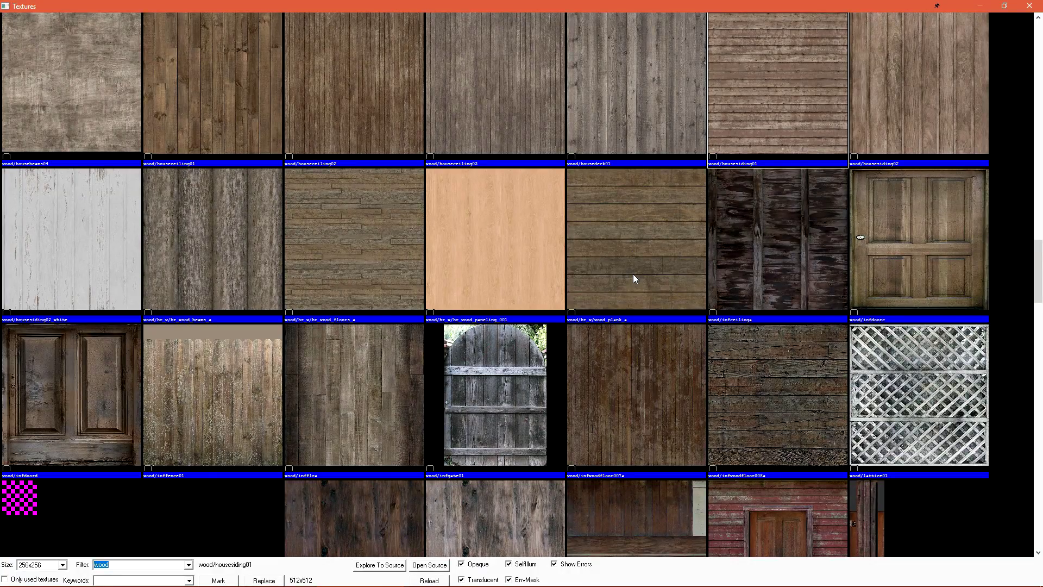
text(bl)
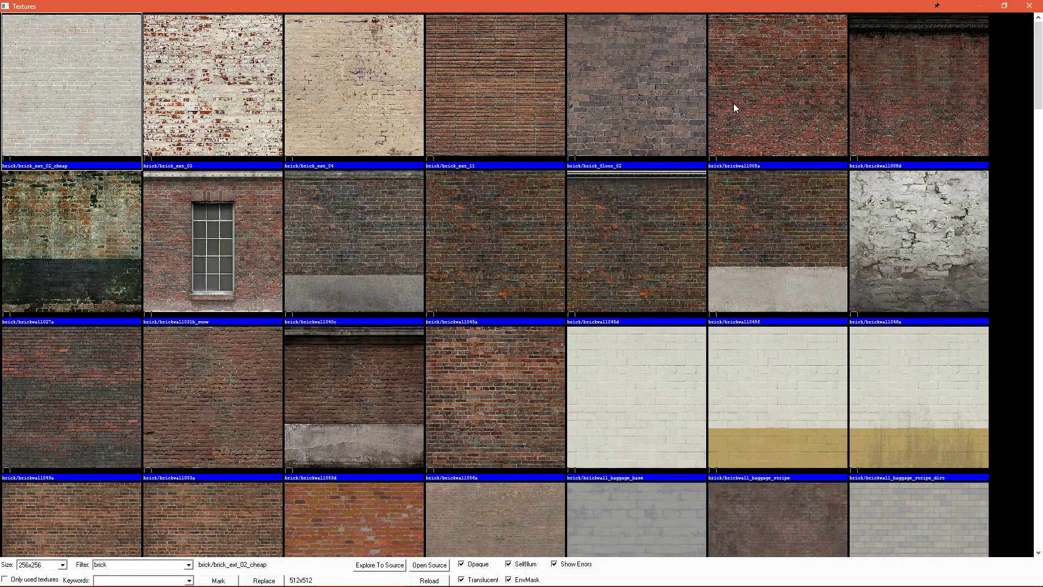
scroll(646, 424, down, 8)
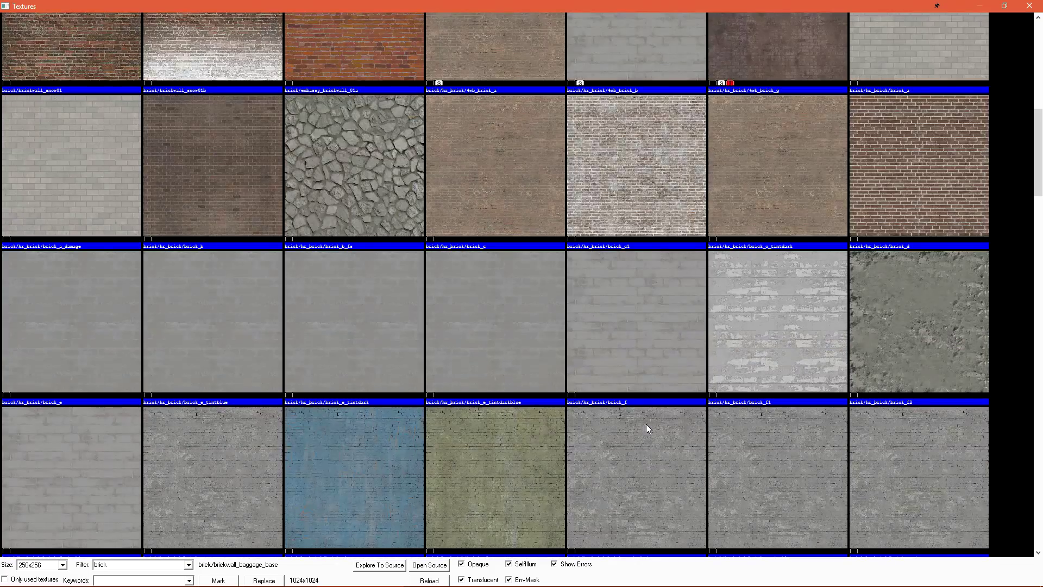
double_click(214, 154)
Apply the brick_b texture to the building's outer wall faces and the faces around the doorway.
key(z)
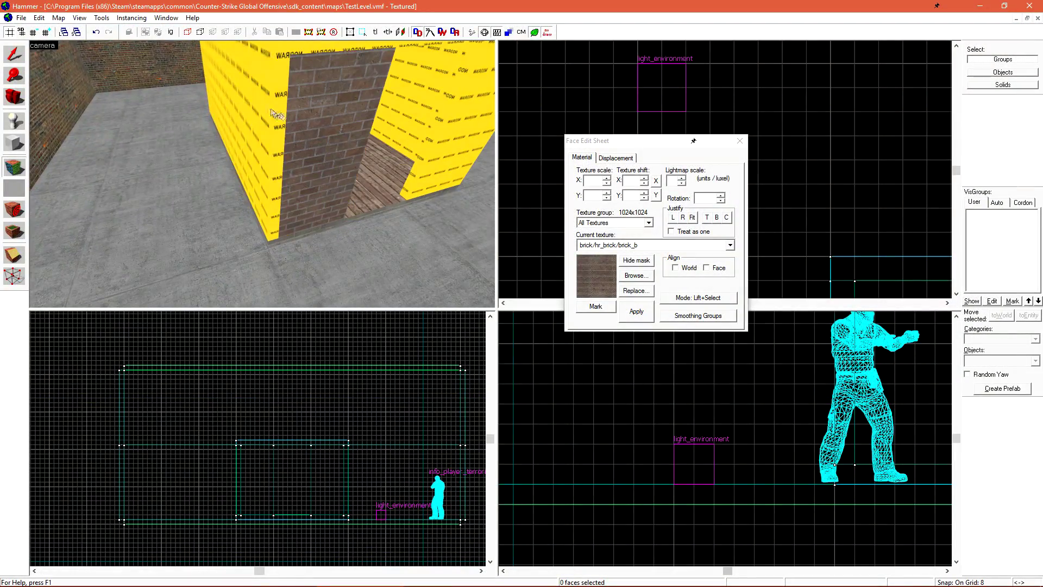
key(z)
right_click(245, 171)
right_click(260, 168)
right_click(275, 162)
right_click(272, 147)
key(z)
key(z)
right_click(335, 160)
key(z)
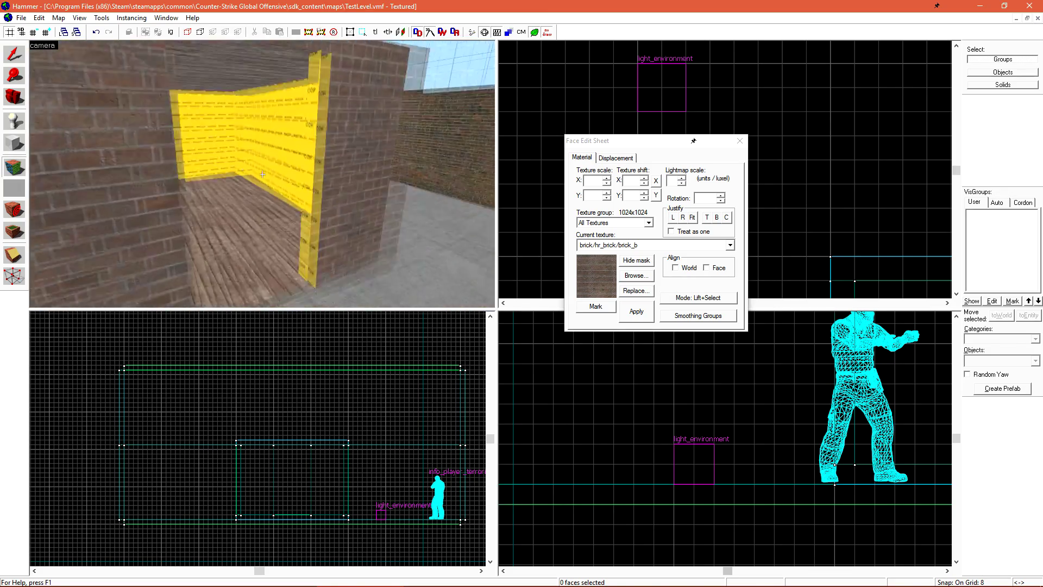
key(z)
key(w)
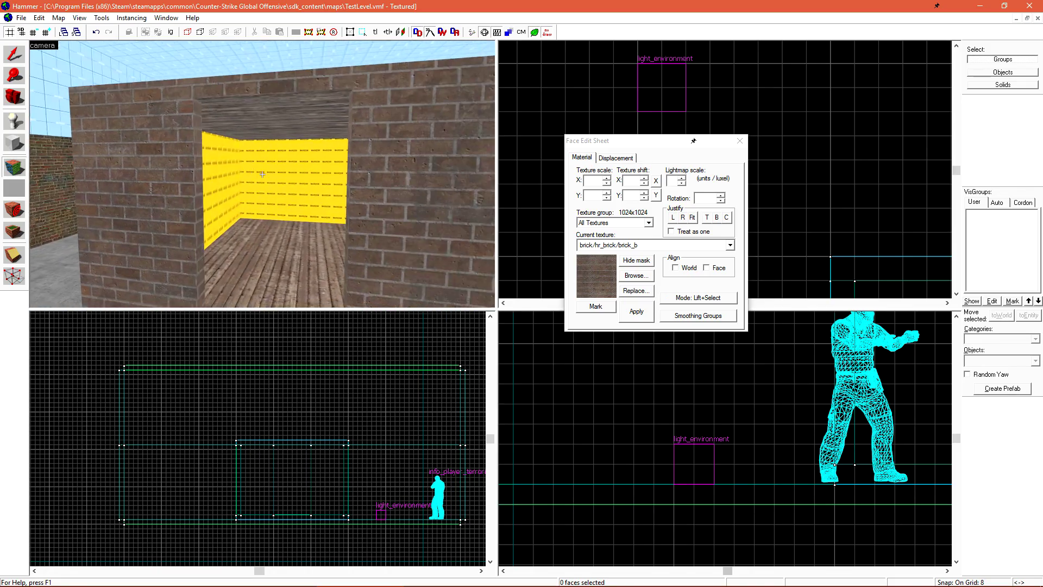
Filter the textures by plaster and choose cs_italy/hpe_plaster_tan_wall as the current texture.
click(630, 277)
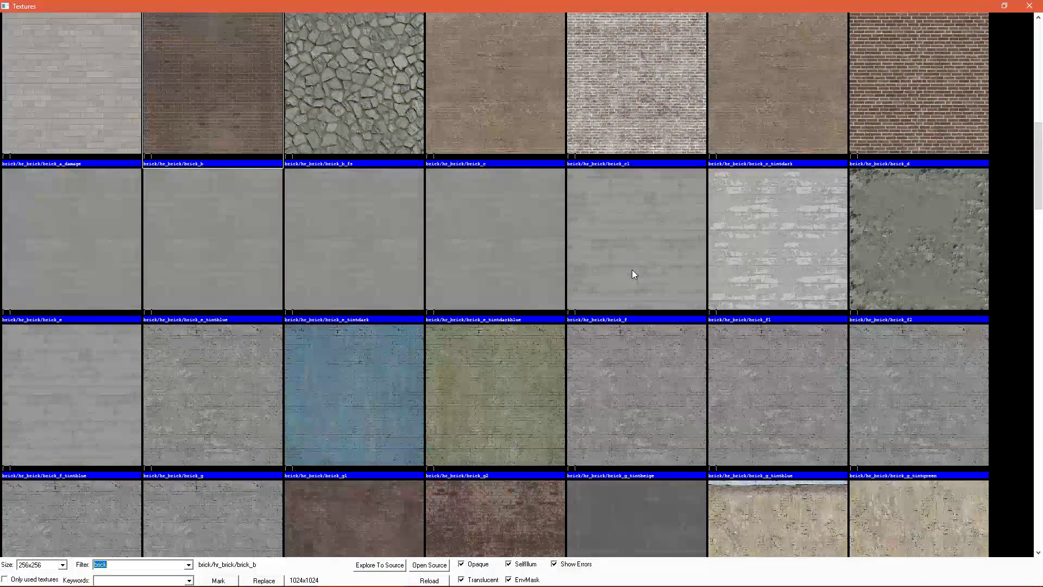
text(plaster)
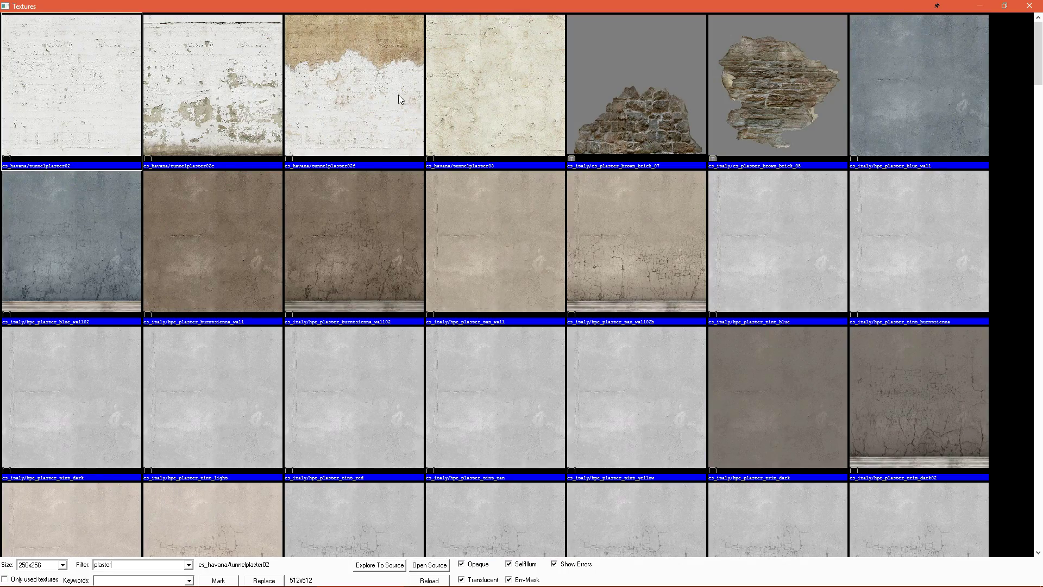
double_click(496, 208)
Apply the hpe_plaster_tan_wall texture to all of the building's interior wall faces and finish face editing.
right_click(126, 169)
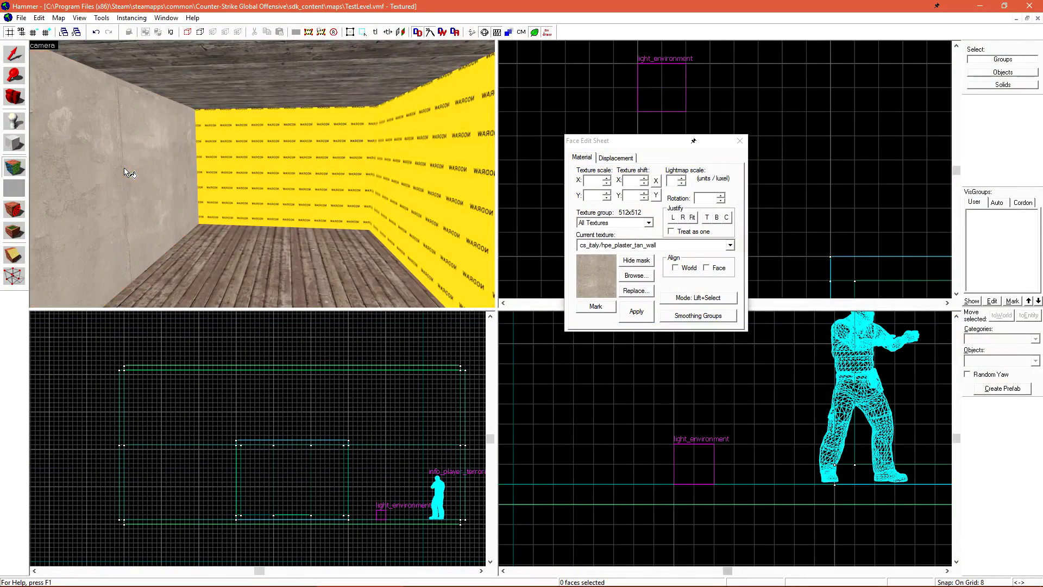
right_click(235, 156)
right_click(425, 177)
key(z)
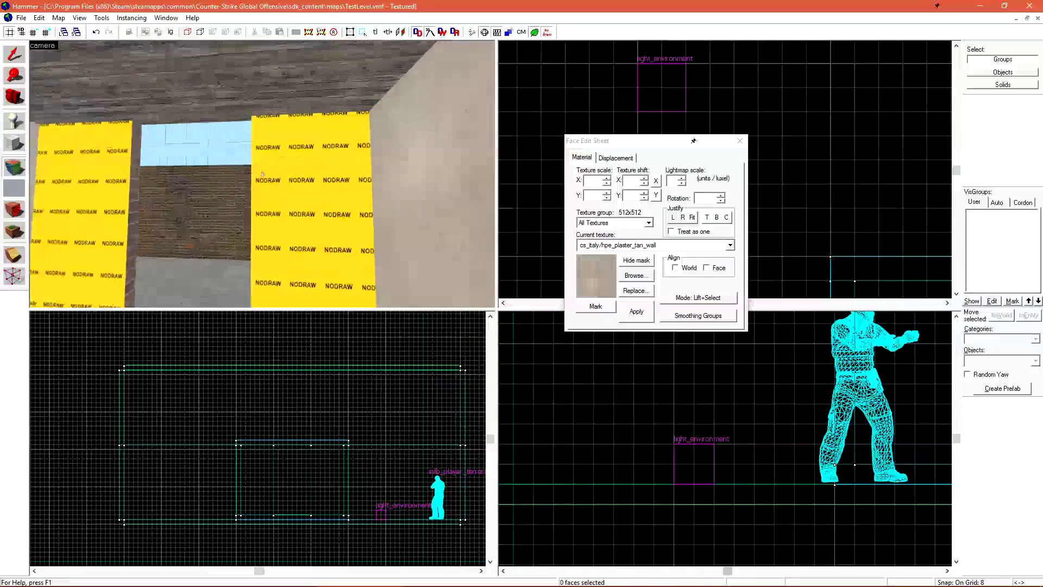
key(z)
right_click(150, 195)
right_click(273, 192)
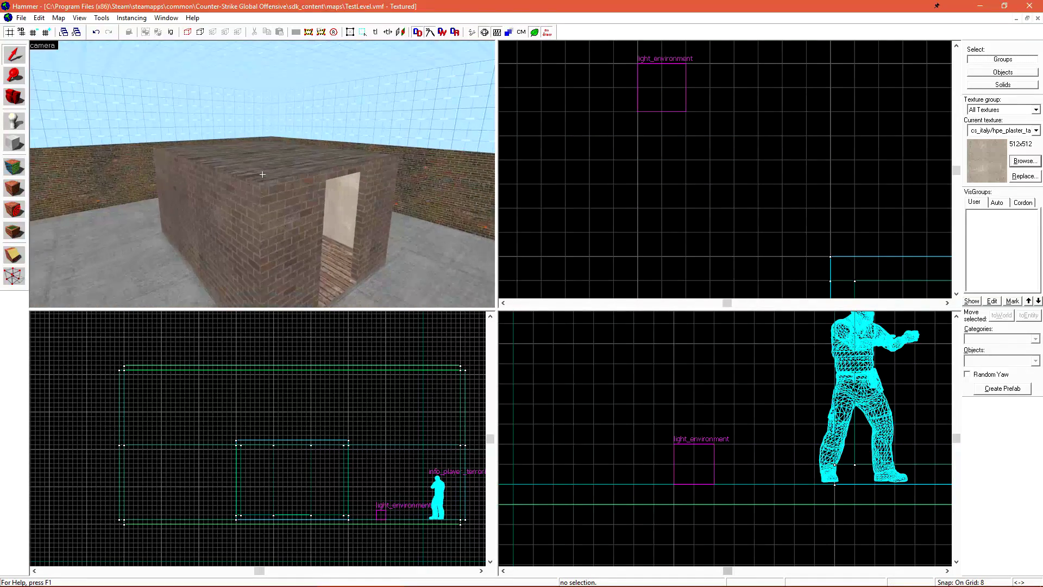
key(z)
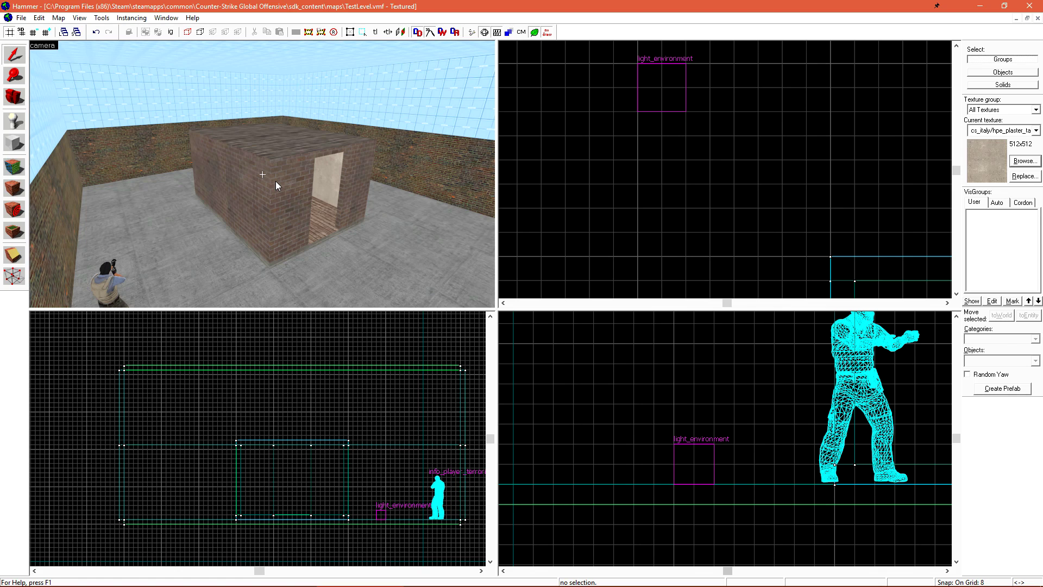
Delete the existing info_player_terrorist and place a new one on the ground outside the building's doorway.
key(z)
click(105, 280)
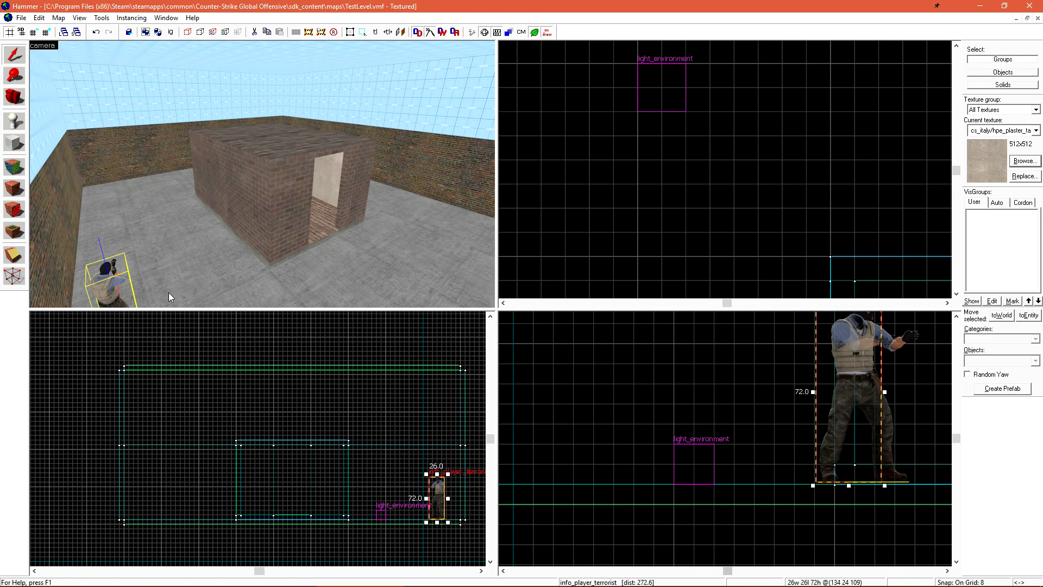
key(Delete)
click(20, 127)
key(z)
key(z)
click(320, 191)
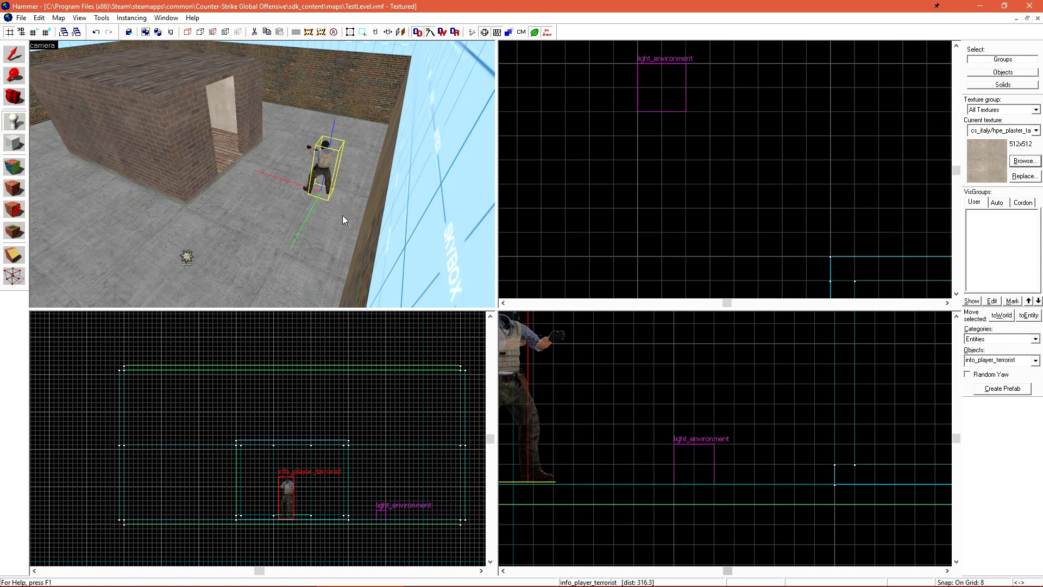
Turn the new info_player_terrorist toward the building, raise it slightly off the ground and check its clearance.
key(shift+s)
scroll(692, 452, down, 4)
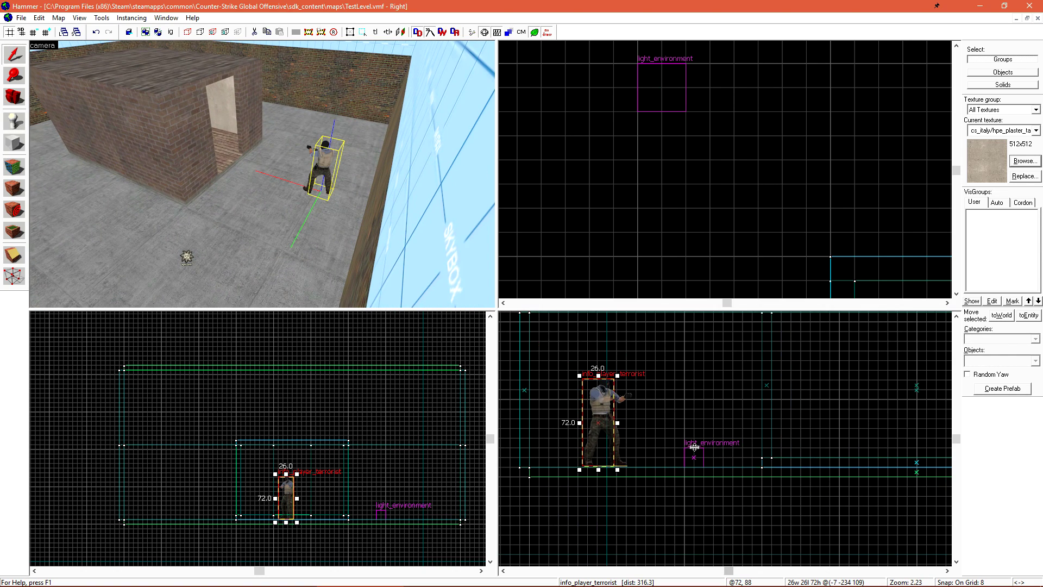
scroll(603, 454, up, 3)
scroll(603, 454, up, 3)
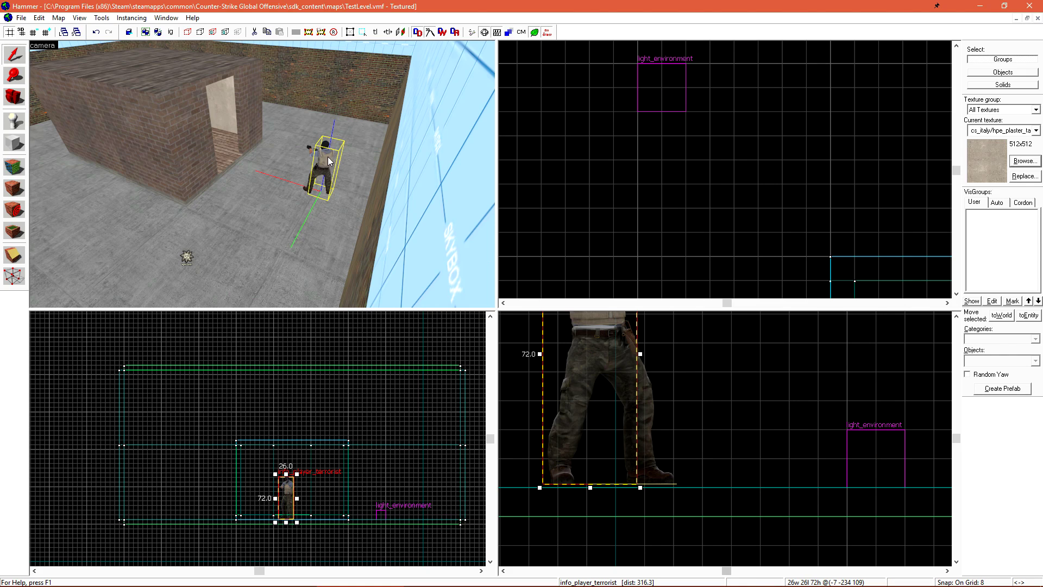
middle_drag(670, 389, 760, 451)
drag(693, 517, 691, 455)
click(780, 419)
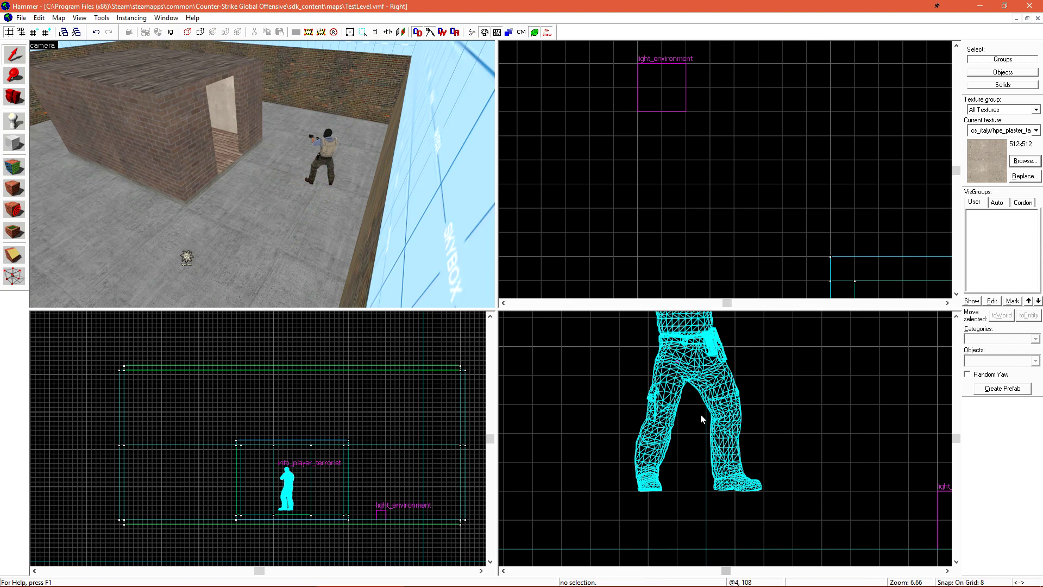
key(z)
key(w)
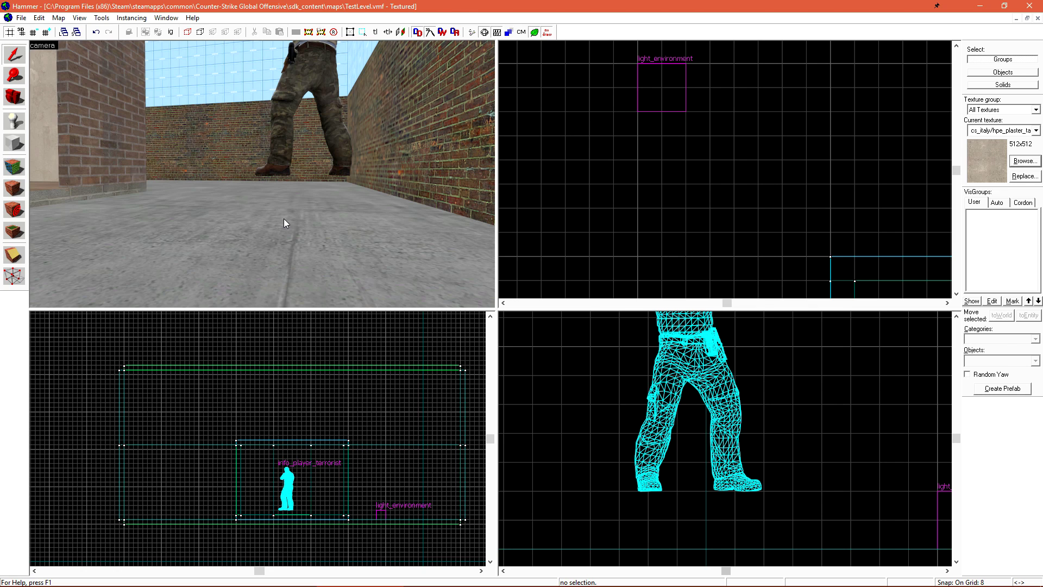
key(z)
key(s)
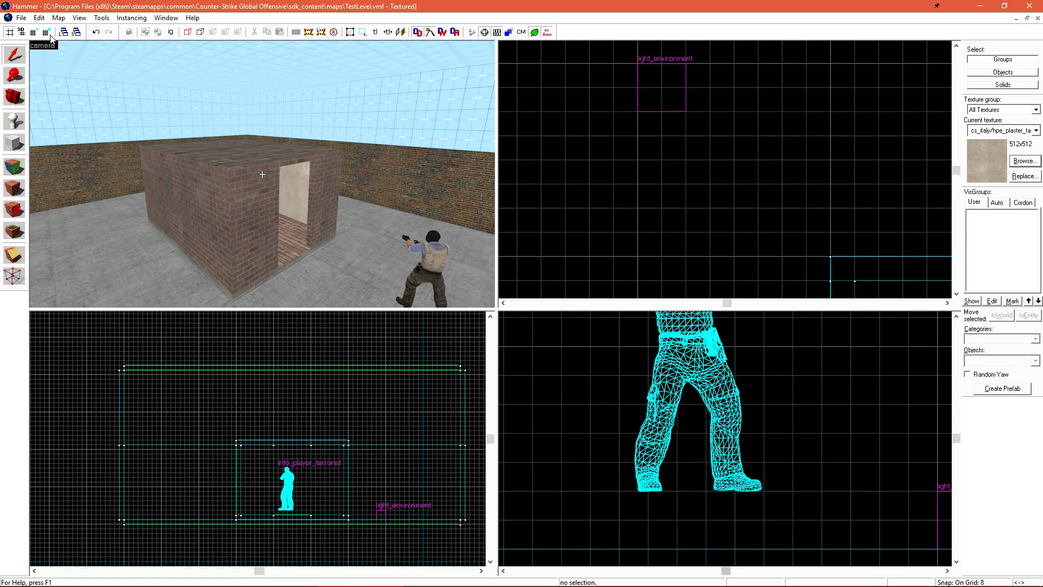
Save the map and open the Run Map compile settings.
click(21, 18)
click(44, 68)
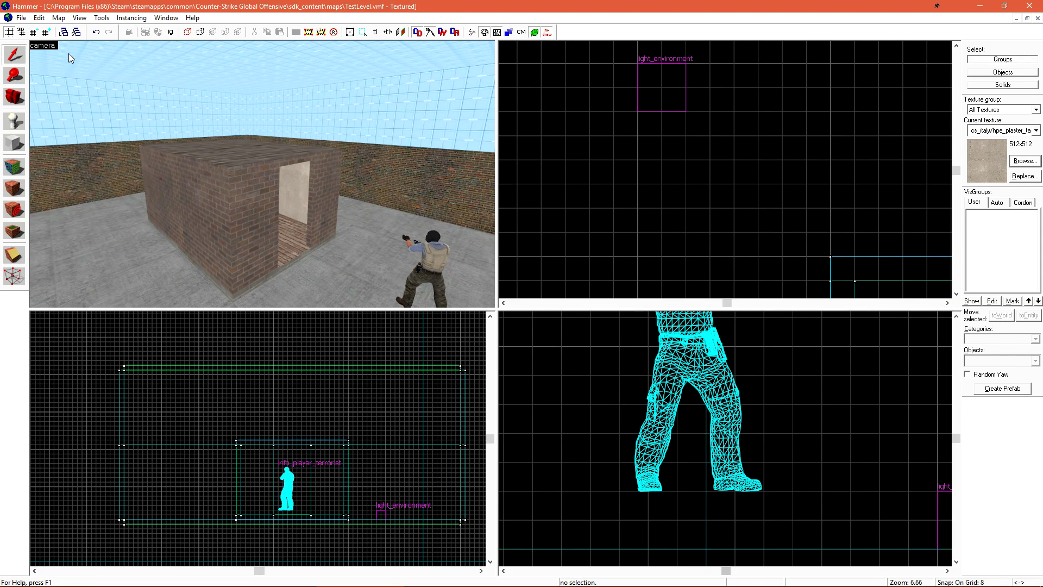
click(21, 17)
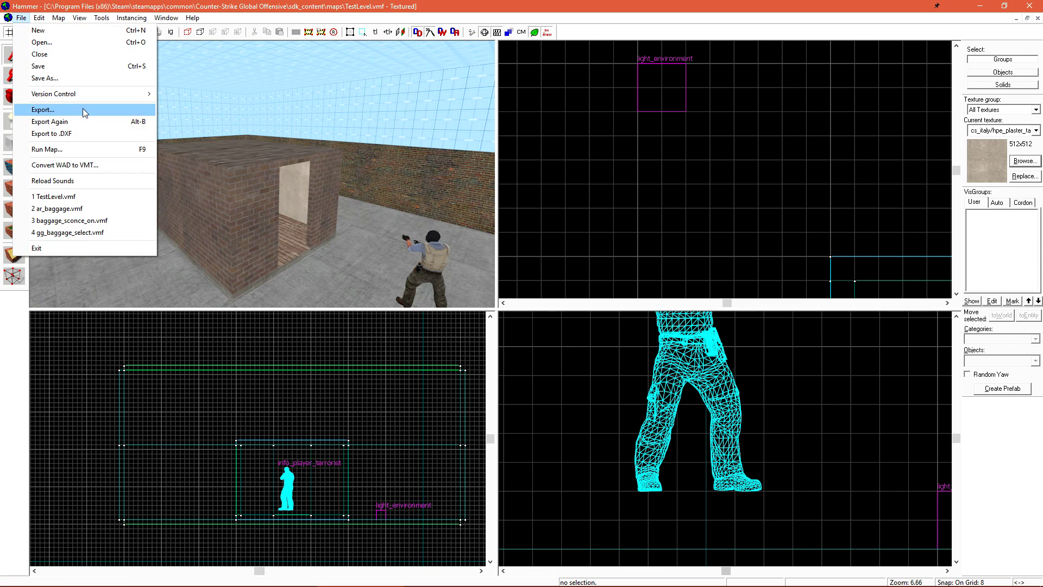
click(96, 152)
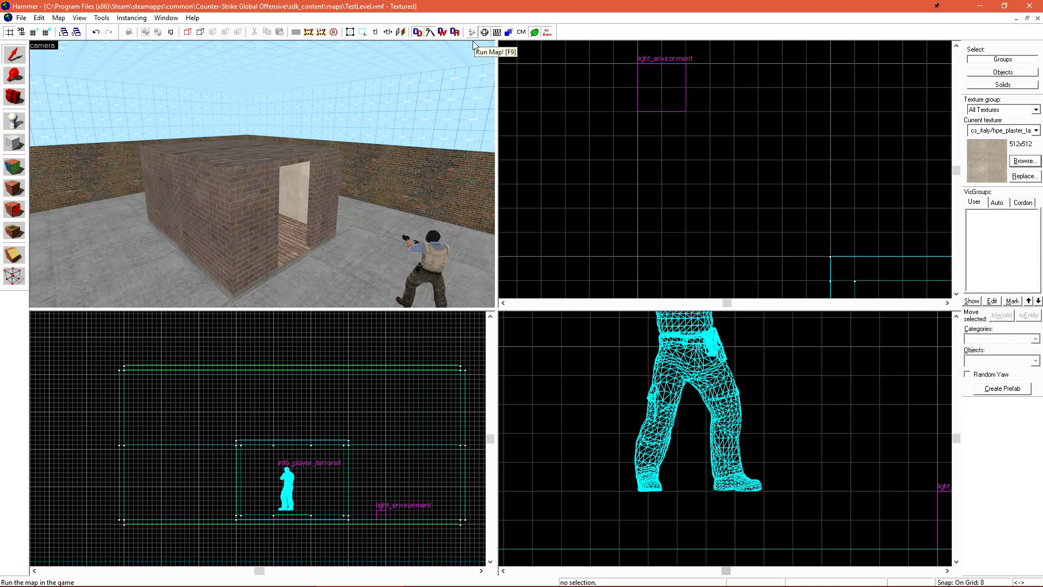
key(F9)
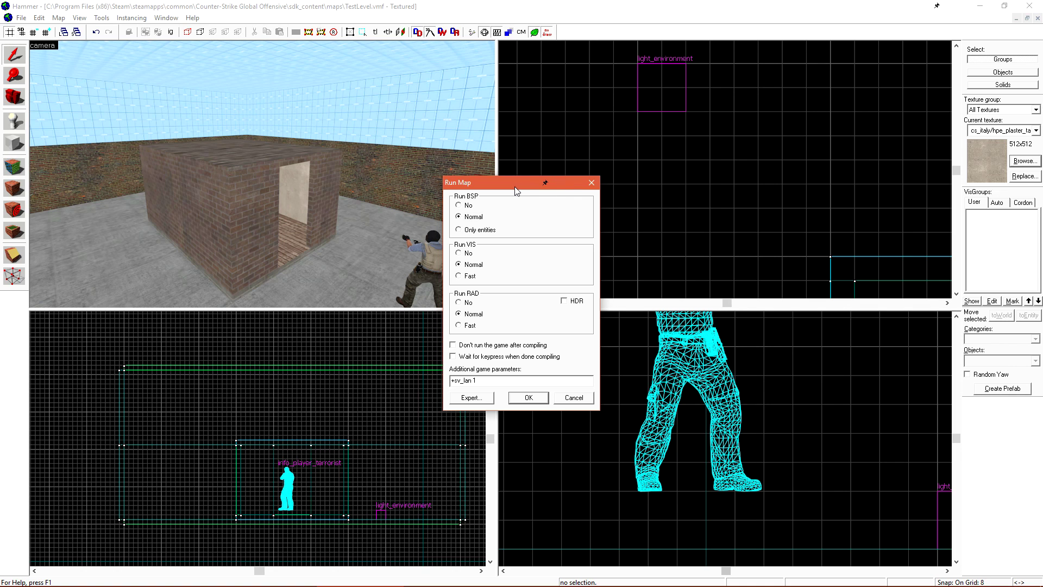
Switch to the expert compile settings and choose the Full compile - HDR only configuration.
click(488, 400)
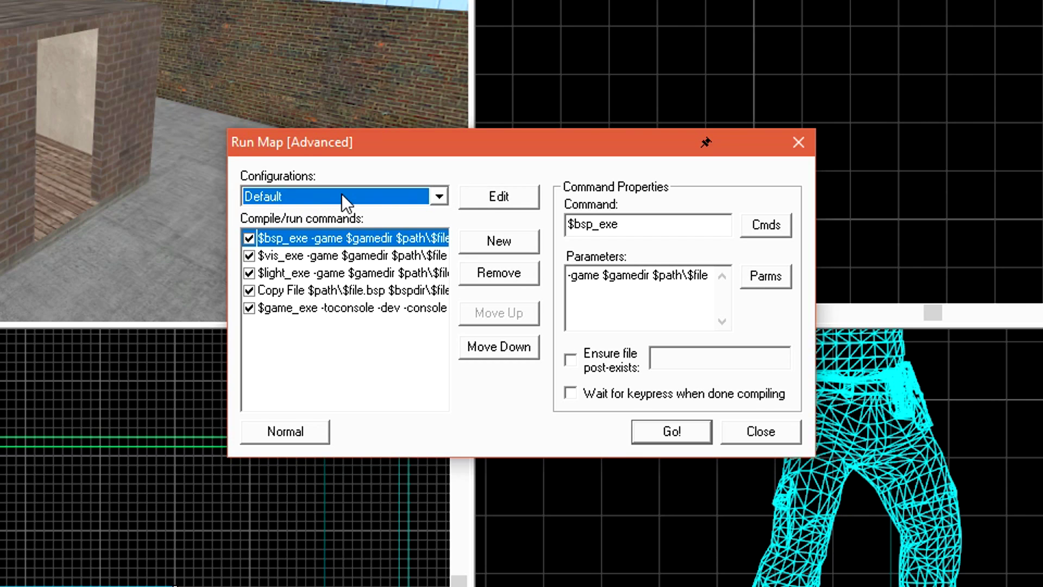
click(439, 199)
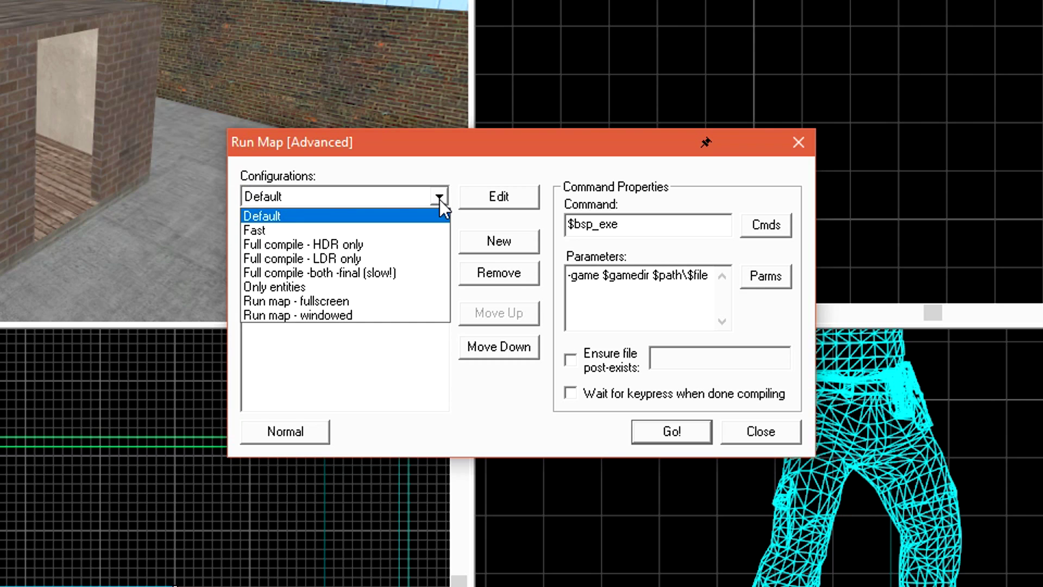
click(408, 242)
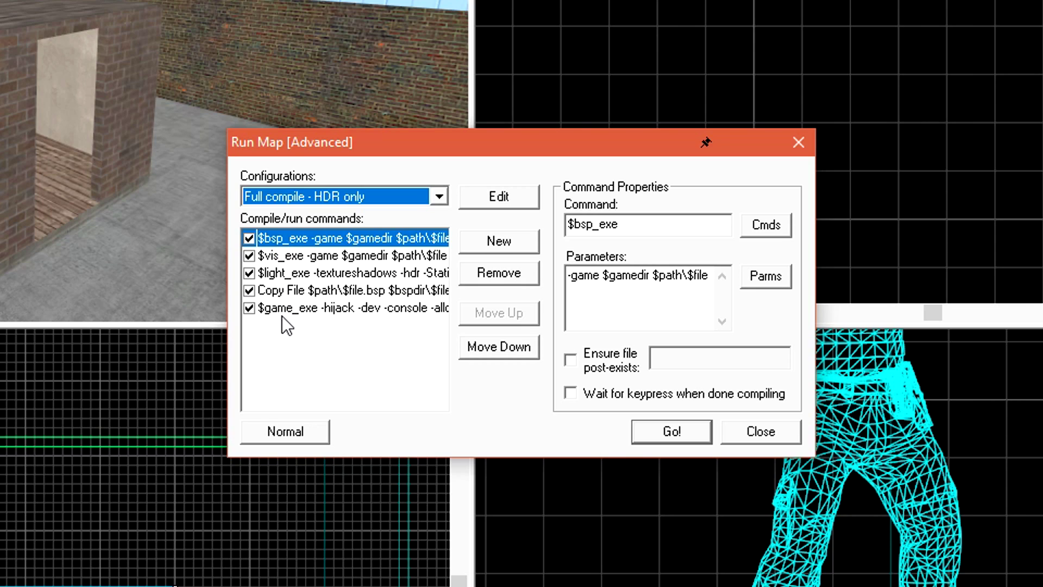
Go through the compile commands, disable $game_exe, enable Wait for keypress when done compiling and start the compile.
click(322, 360)
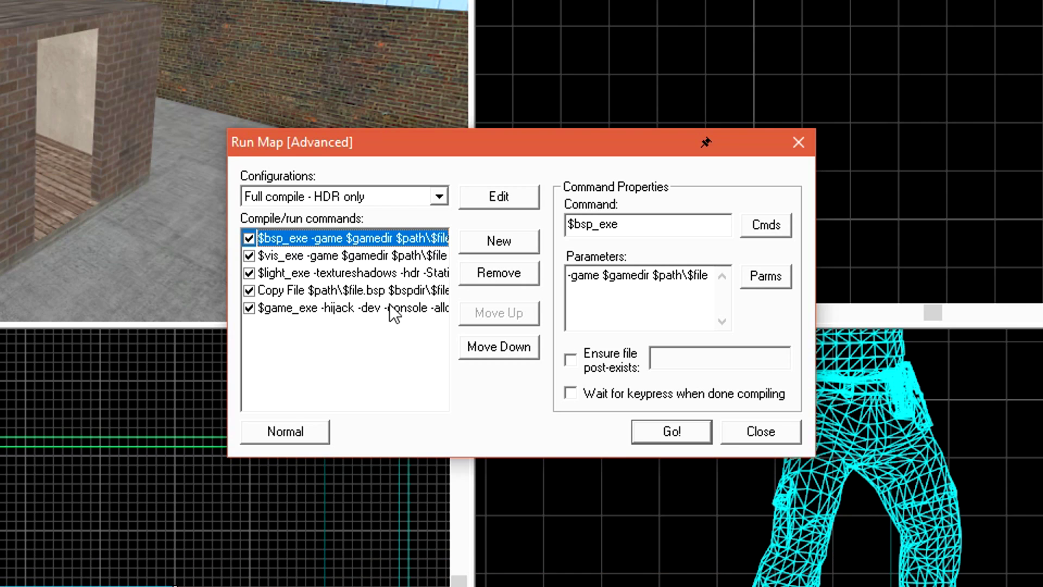
click(401, 257)
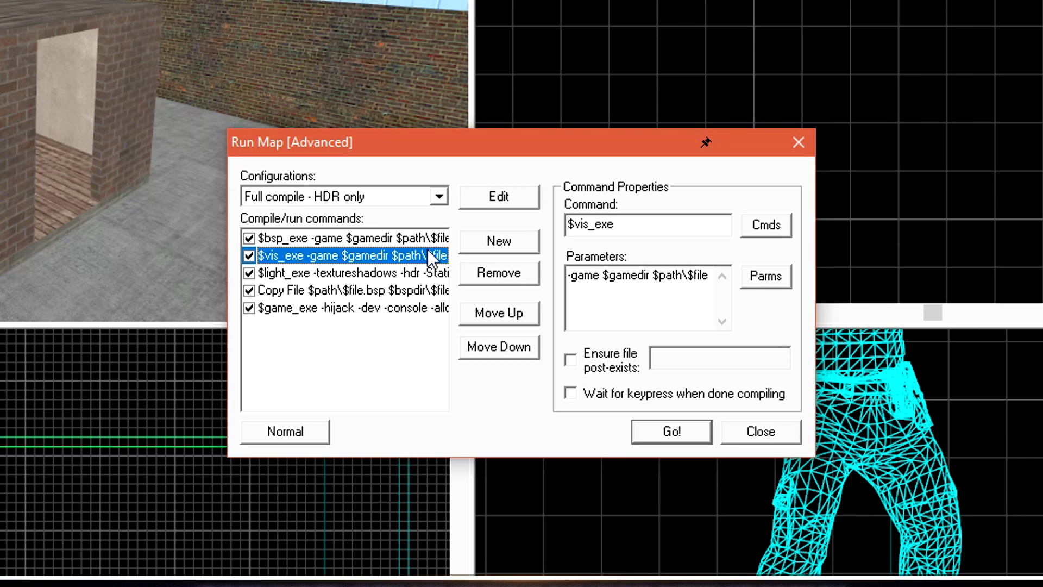
click(422, 274)
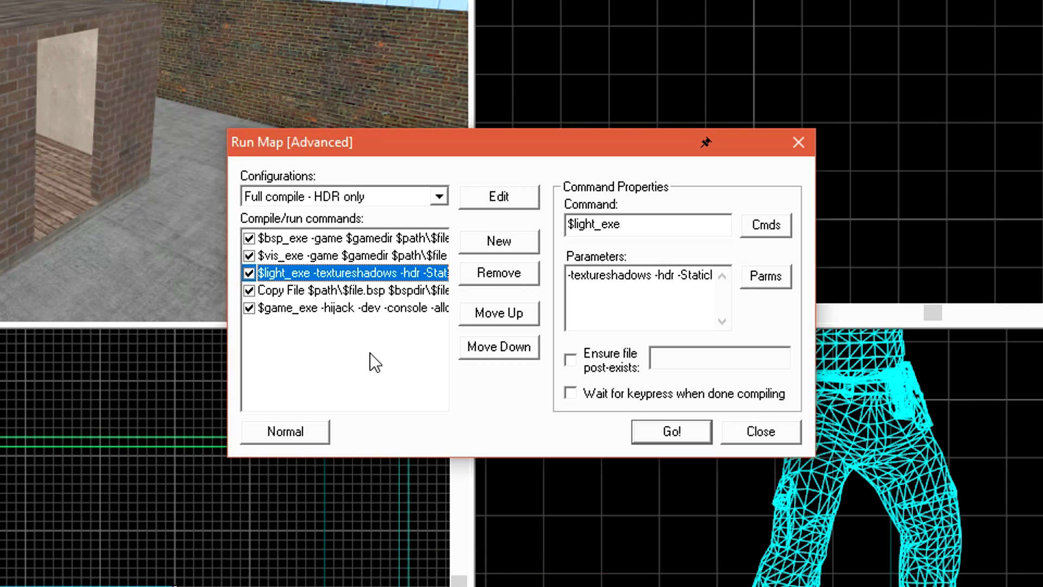
click(393, 292)
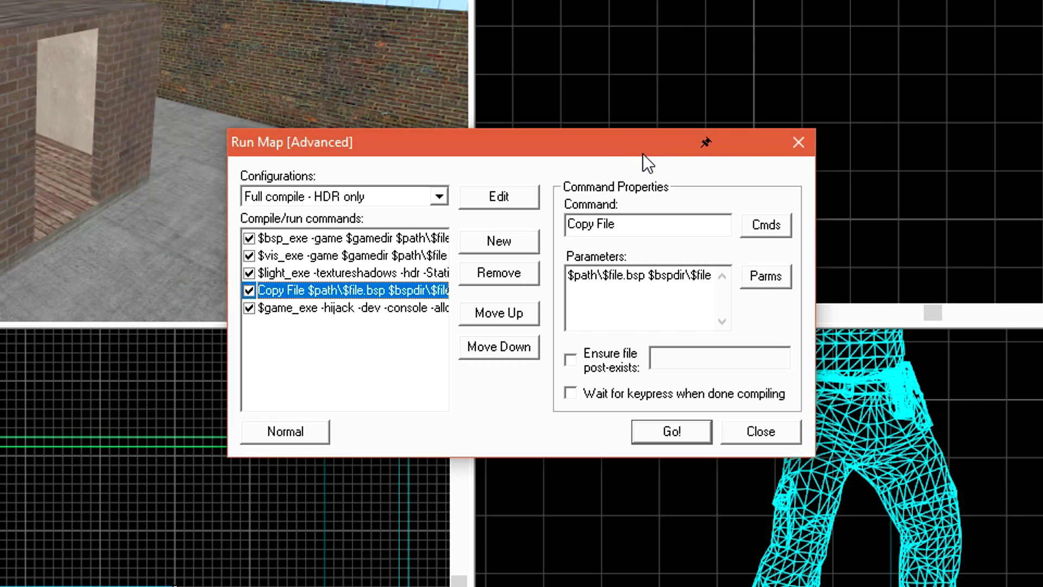
click(413, 312)
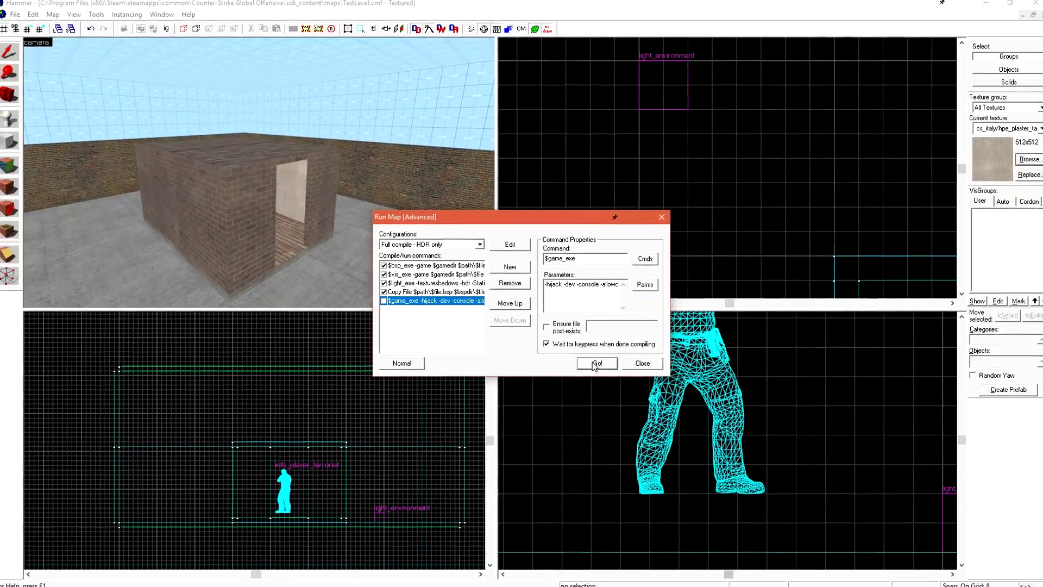
click(672, 431)
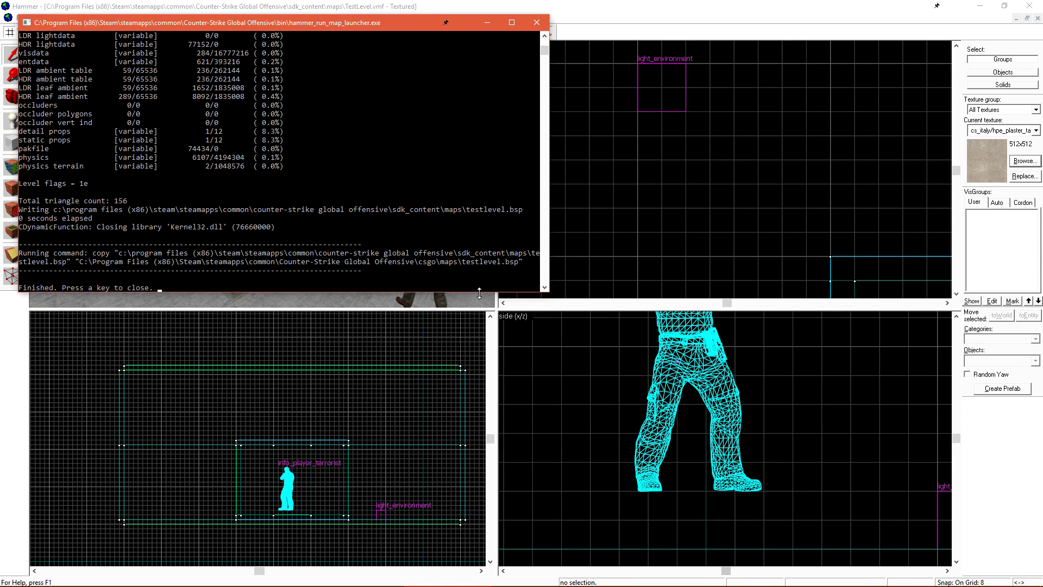
Enlarge the compile log window, review the log from start to end and close it.
drag(480, 292, 541, 521)
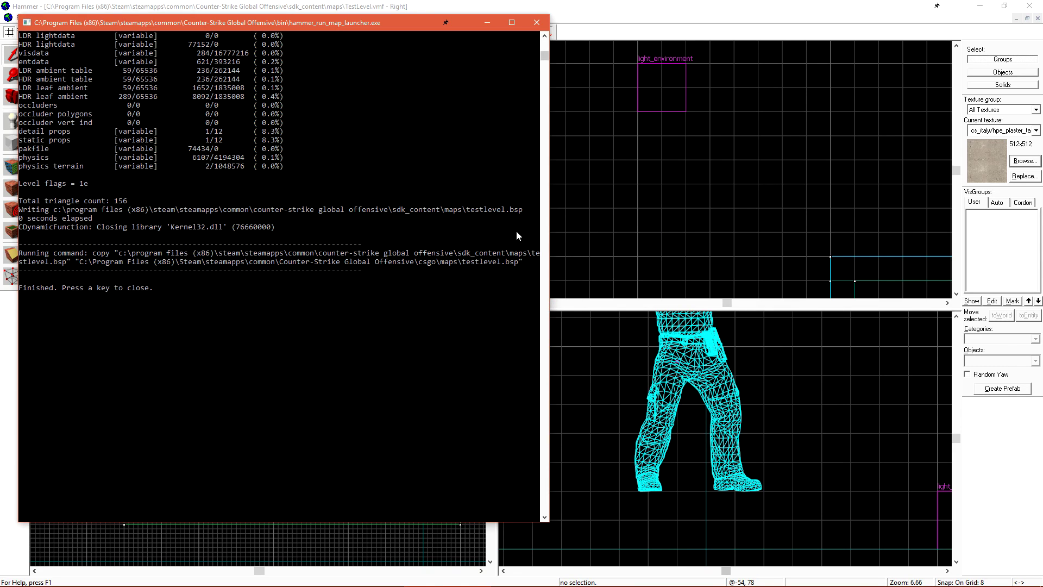
drag(544, 56, 545, 44)
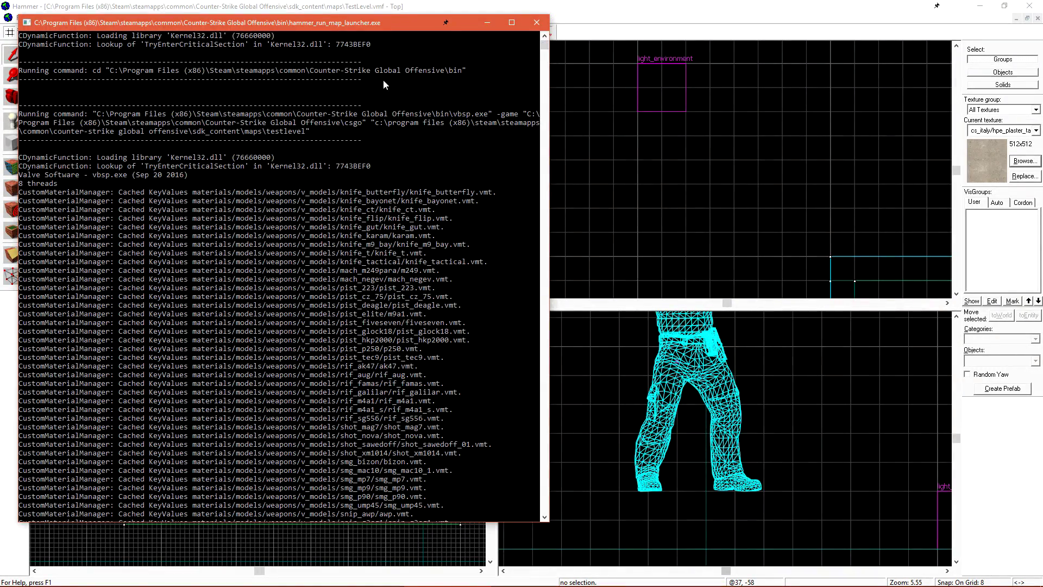
scroll(427, 222, down, 9)
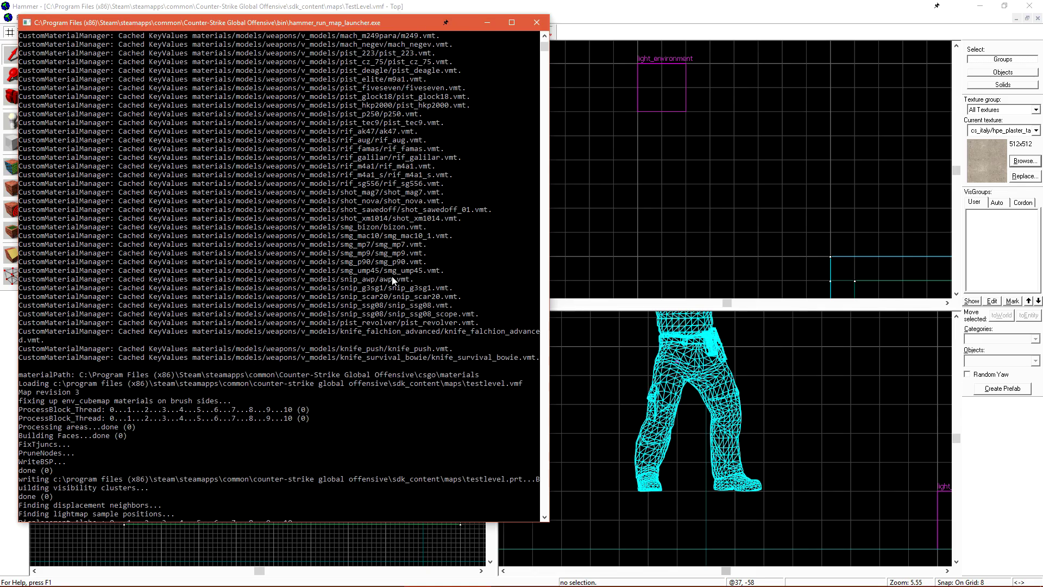
scroll(392, 276, down, 20)
scroll(453, 251, down, 20)
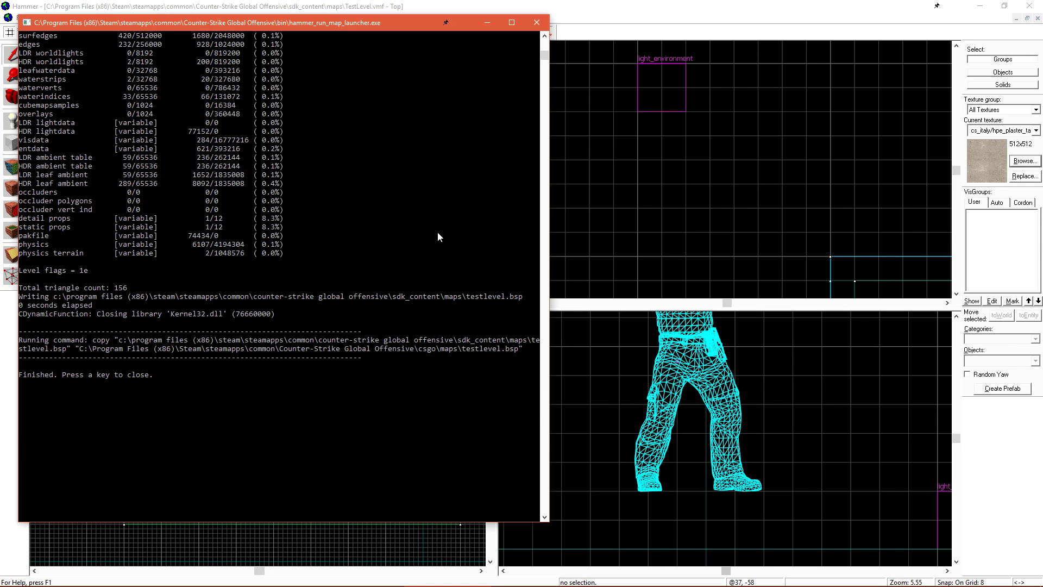
key(Return)
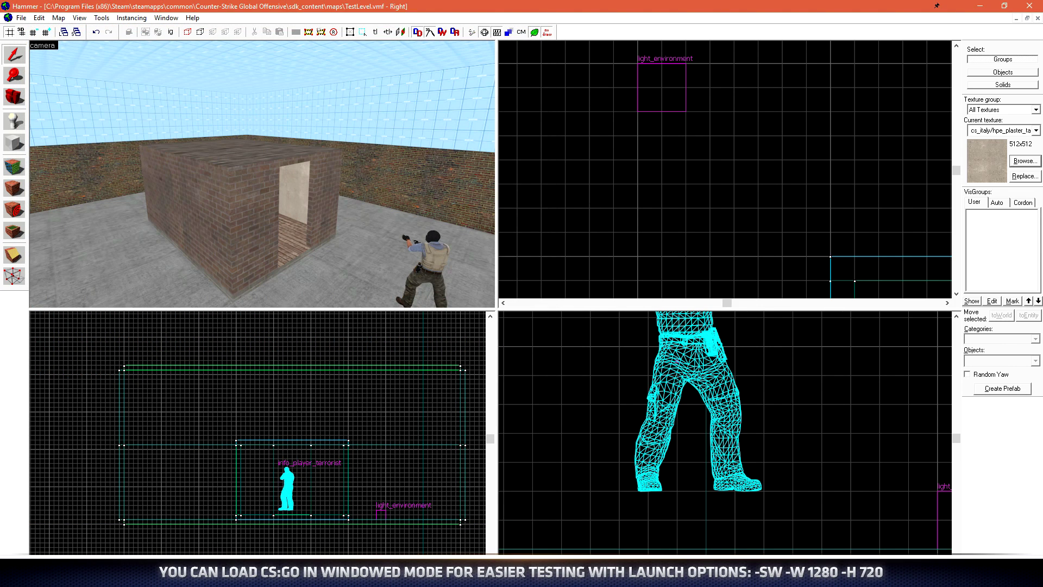
Launch Counter-Strike: Global Offensive and check the Enable Developer Console option in its game settings.
right_click(930, 574)
click(864, 419)
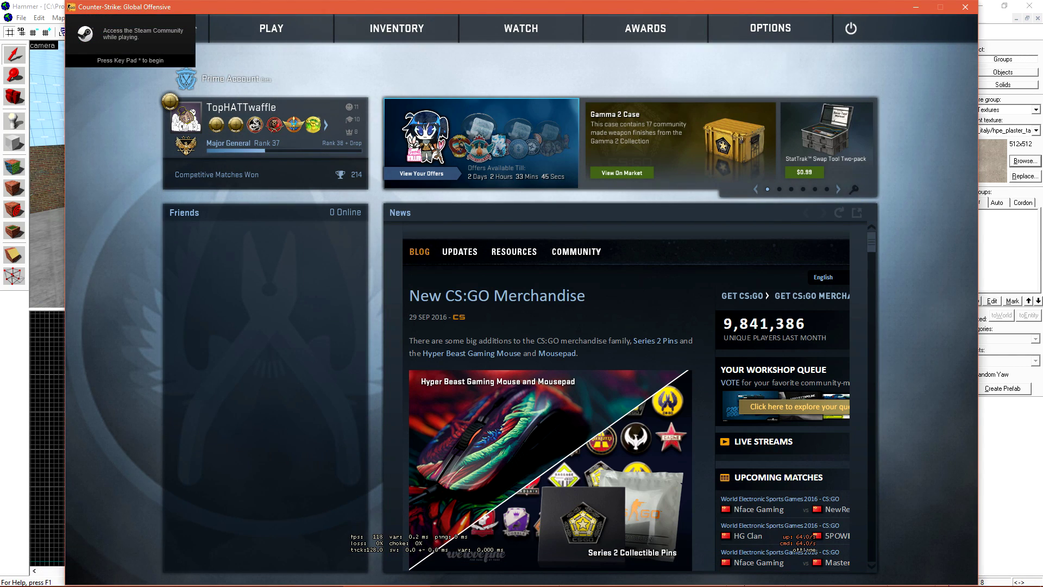
click(774, 30)
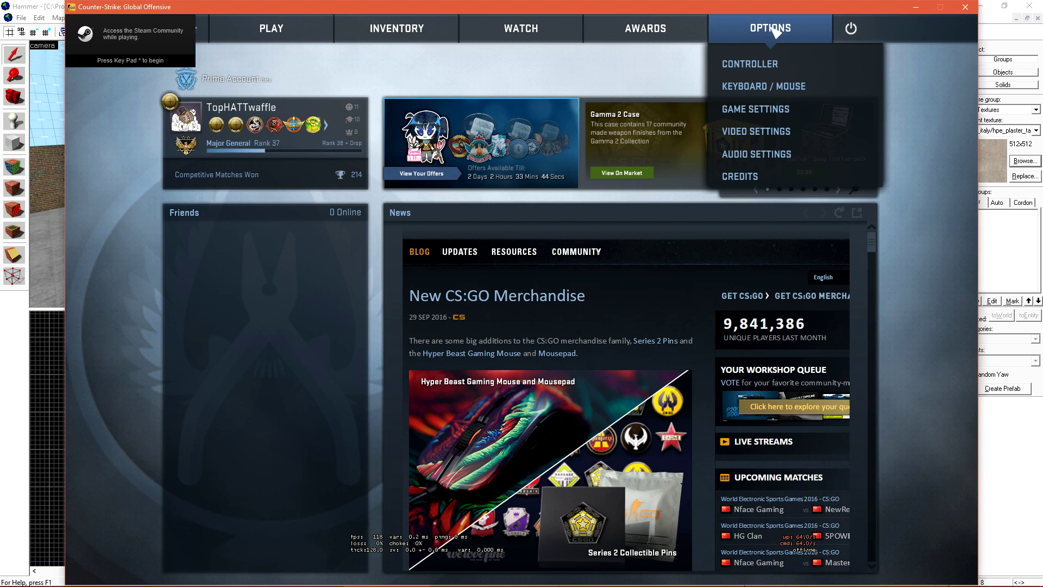
click(828, 108)
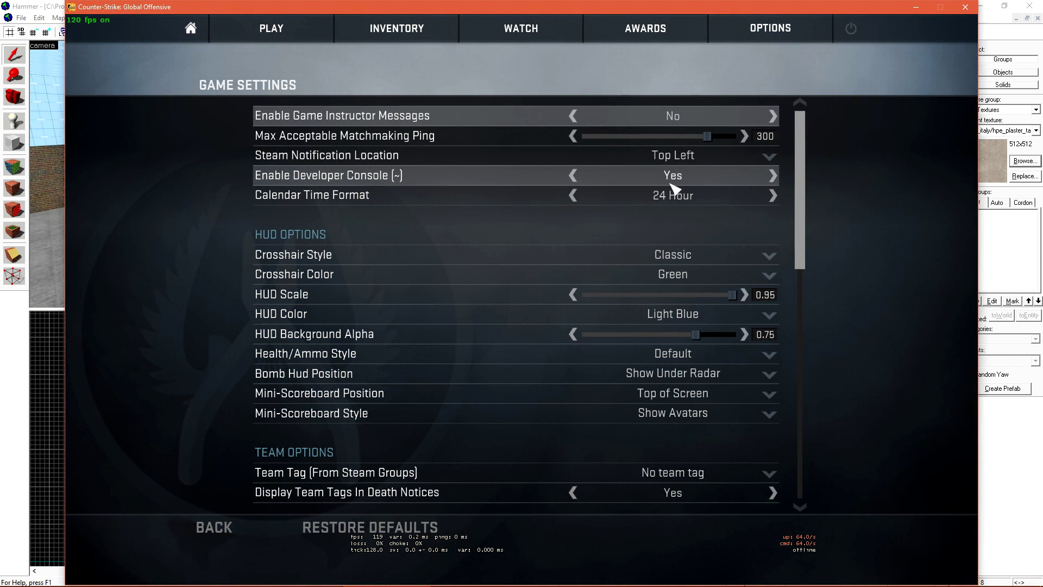
key(Escape)
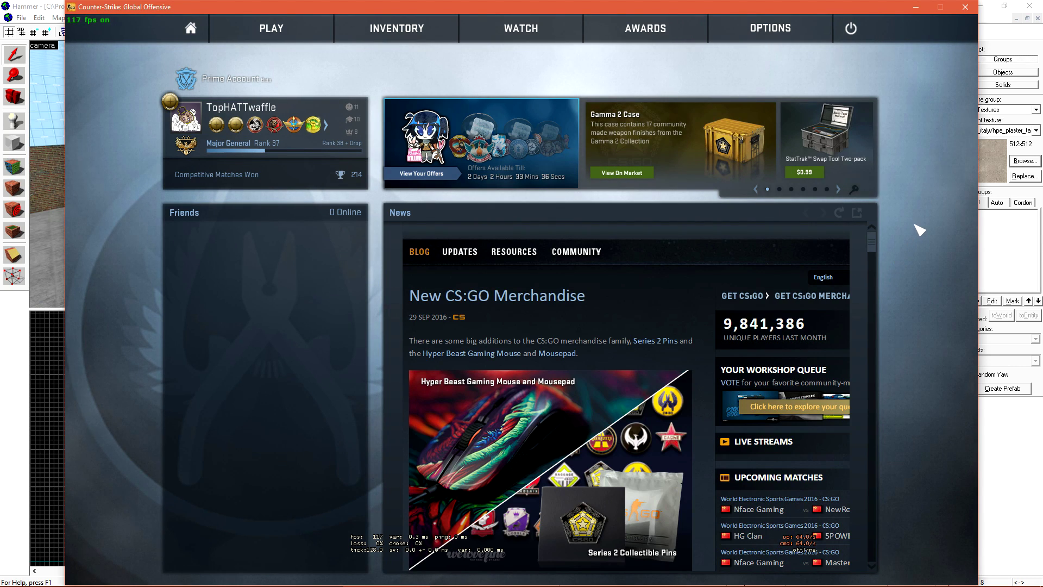
Load the testlevel map with the map command in the developer console, continue into the match and join the Terrorist team.
key(grave)
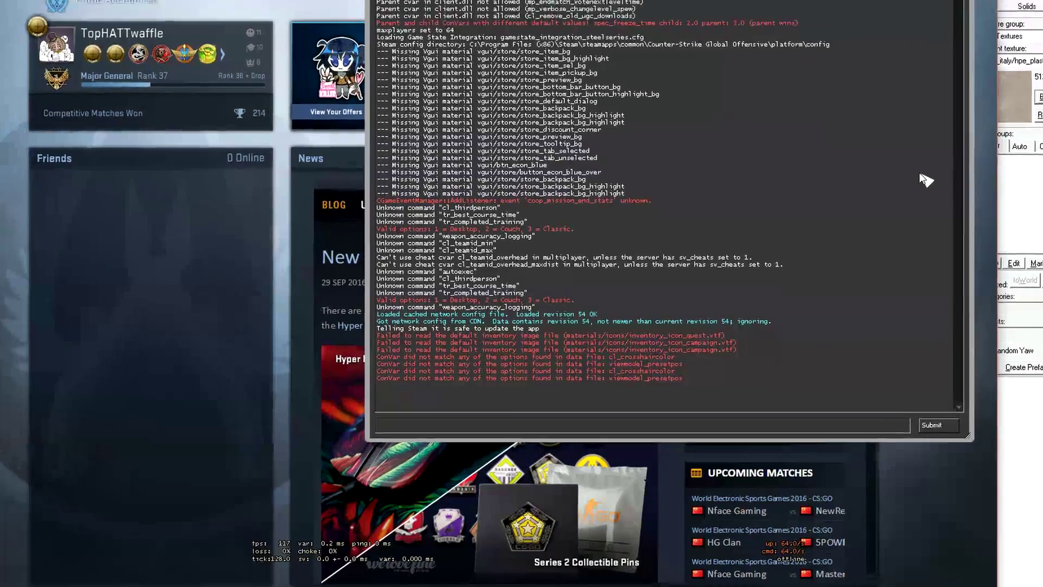
text(map )
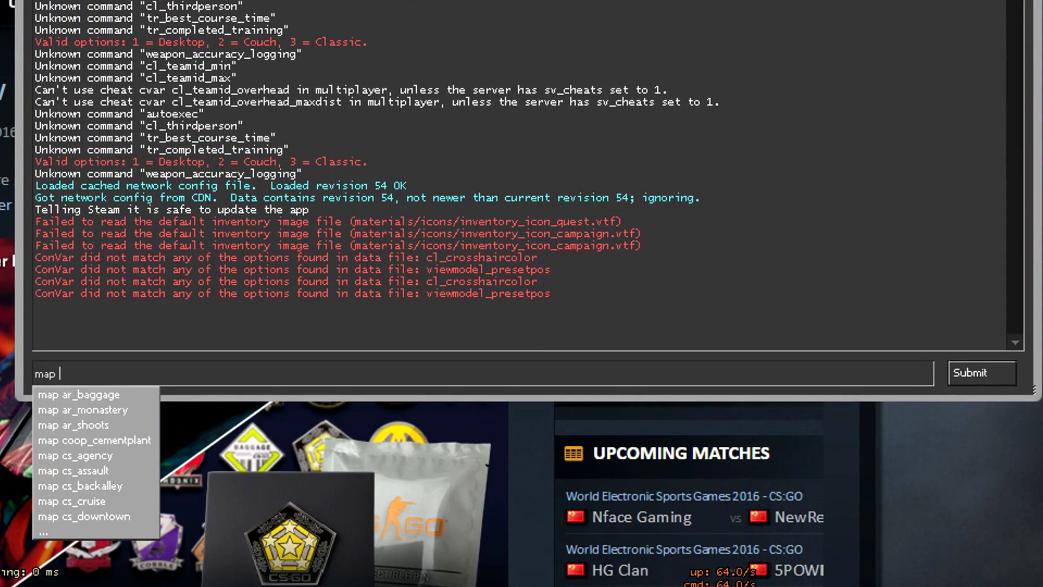
text(test)
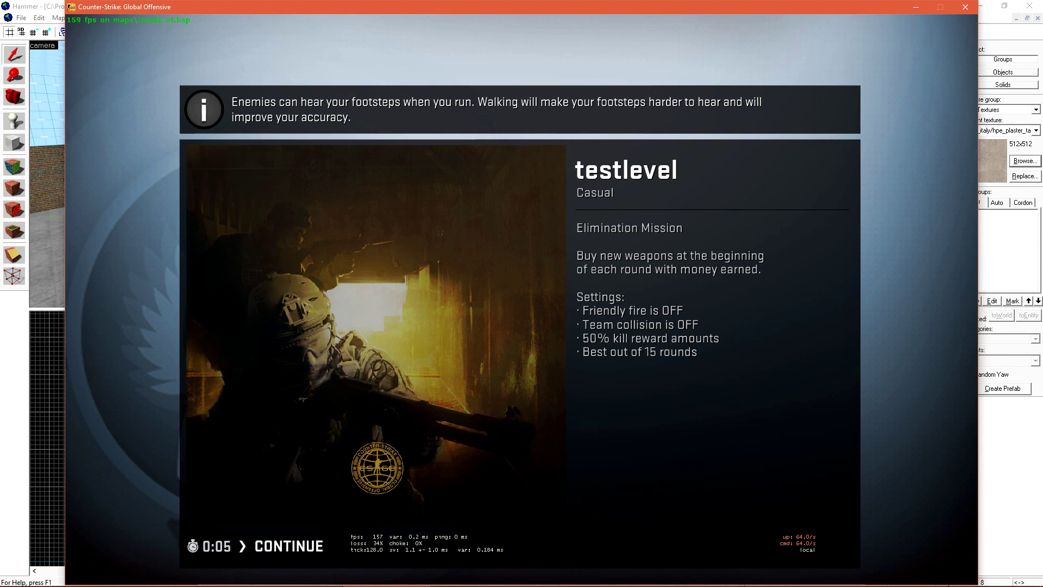
click(293, 546)
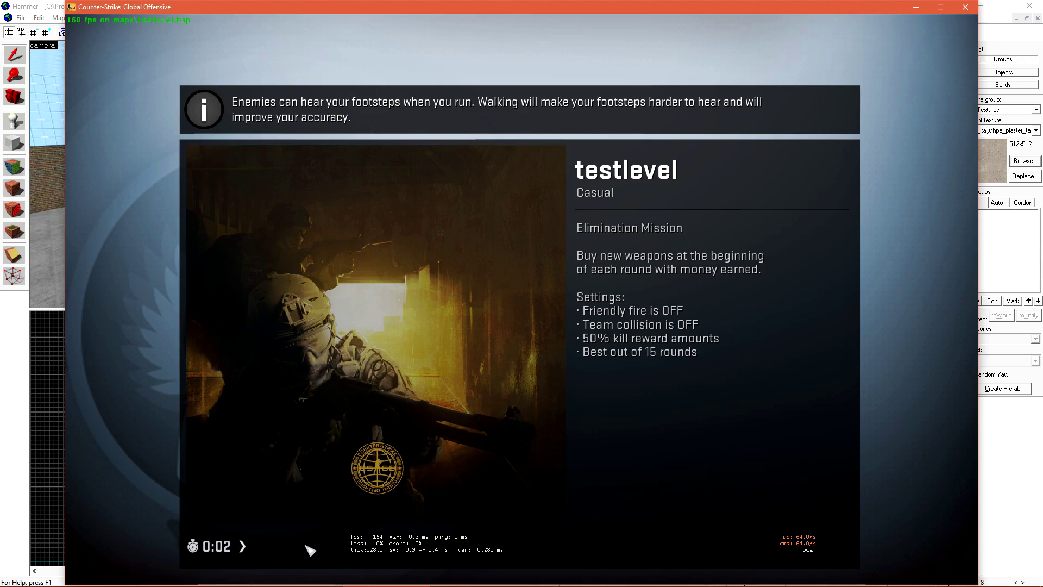
click(652, 358)
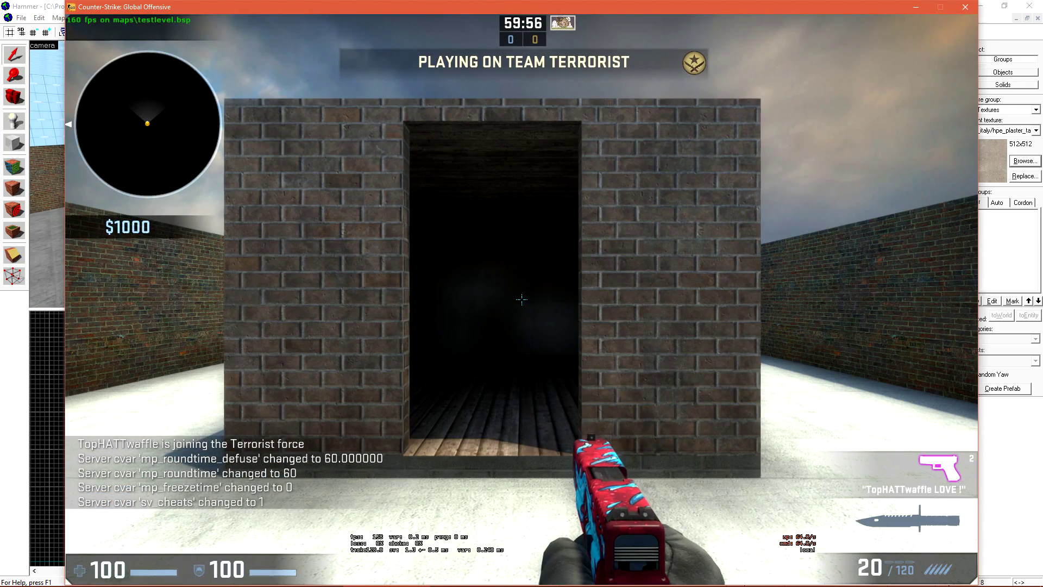
Switch to the knife and walk around the brick building to inspect the compiled walls, ground and sky.
key(3)
key(d)
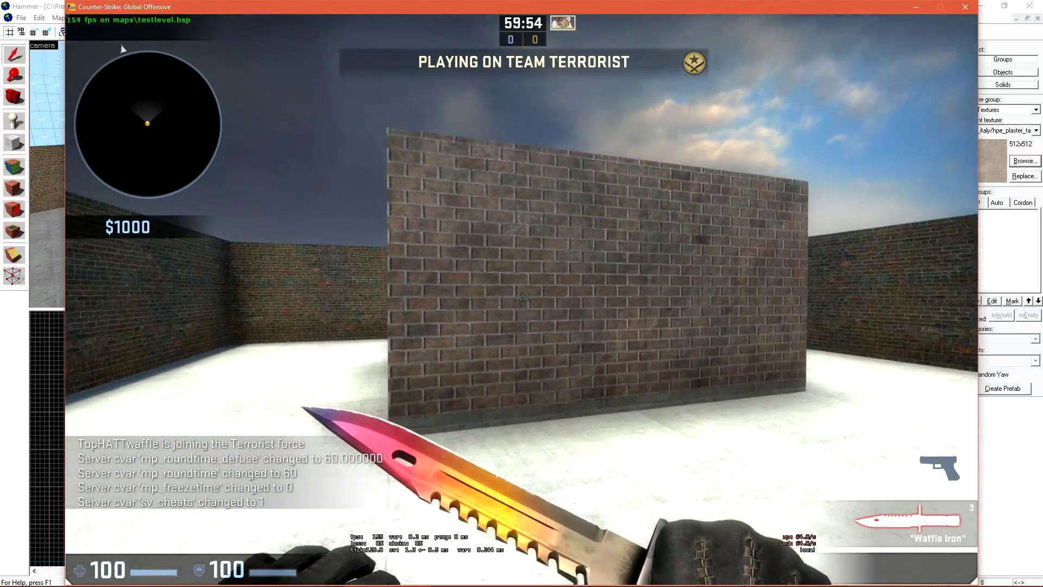
key(s)
key(w)
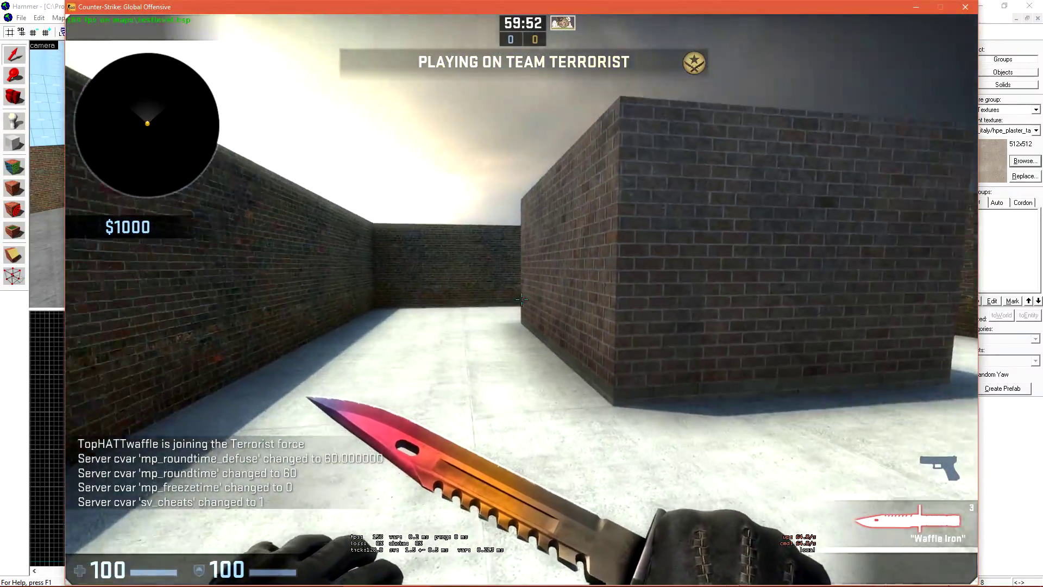
key(w)
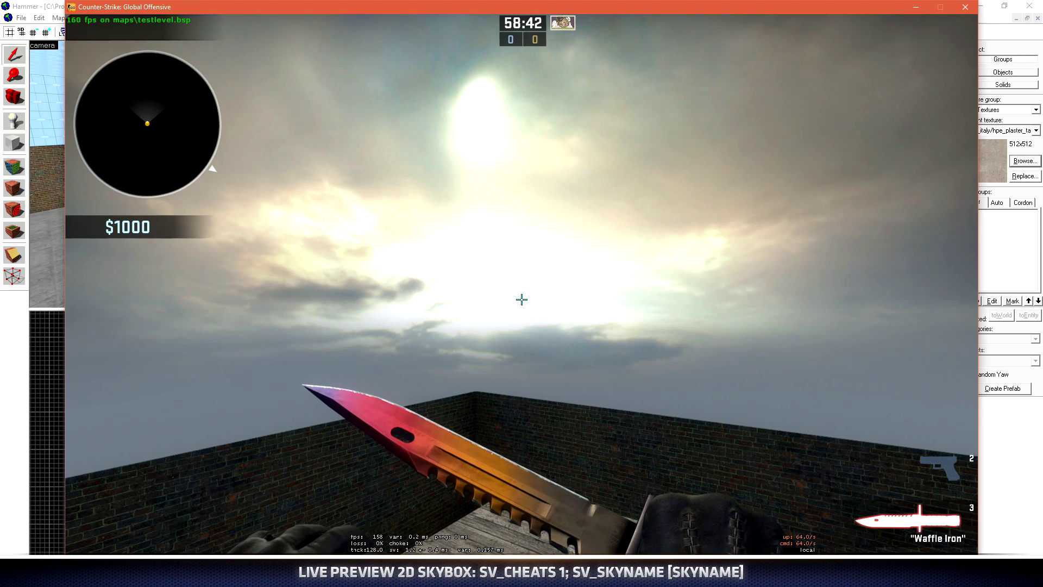
Preview another 2D skybox through the developer console by running sv_cheats 1 and sv_skyname sky_dust, and close the console.
key(grave)
text(sv_)
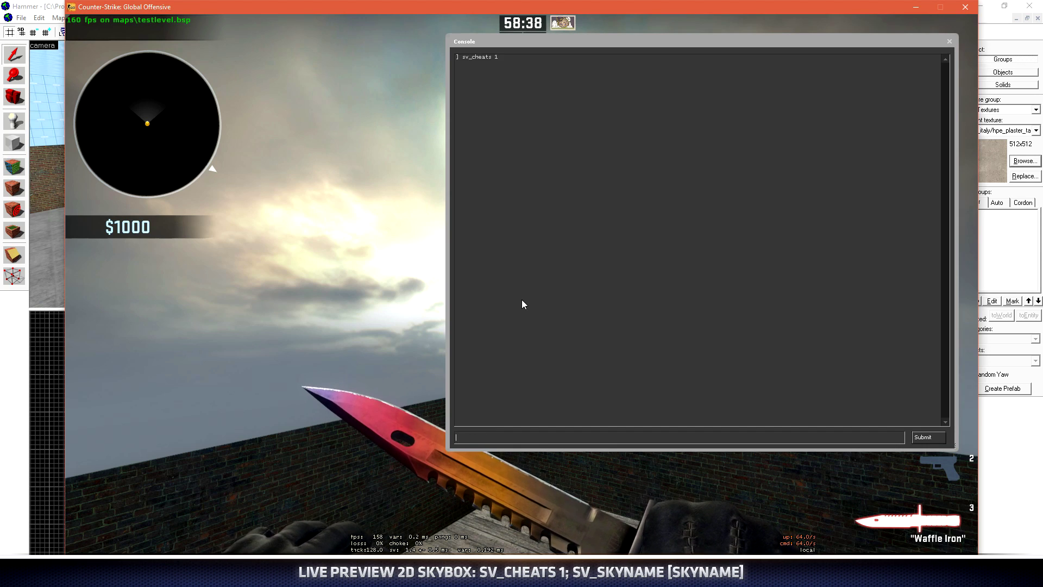
text(v_skyname)
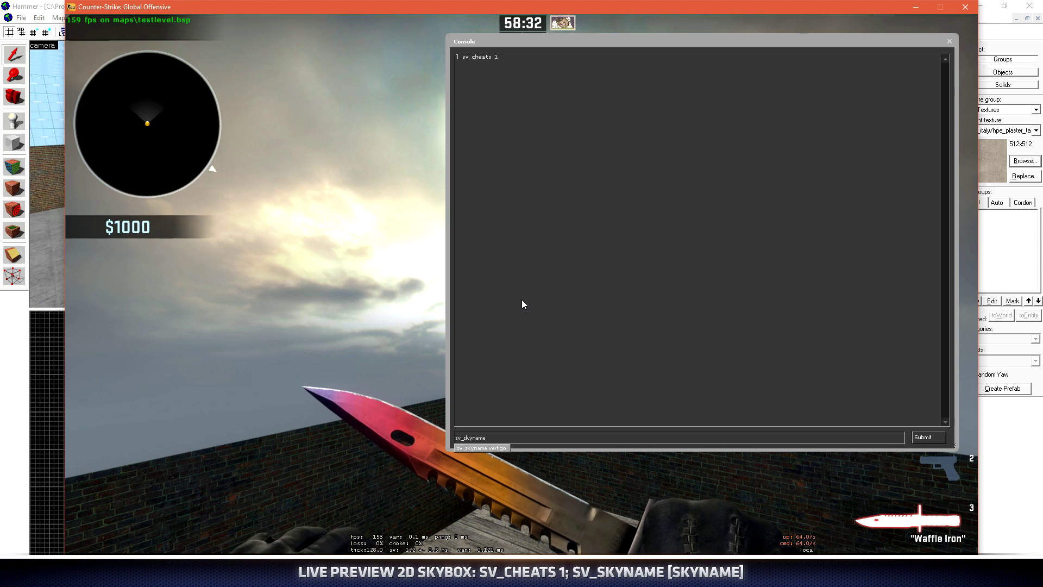
text( sky_du)
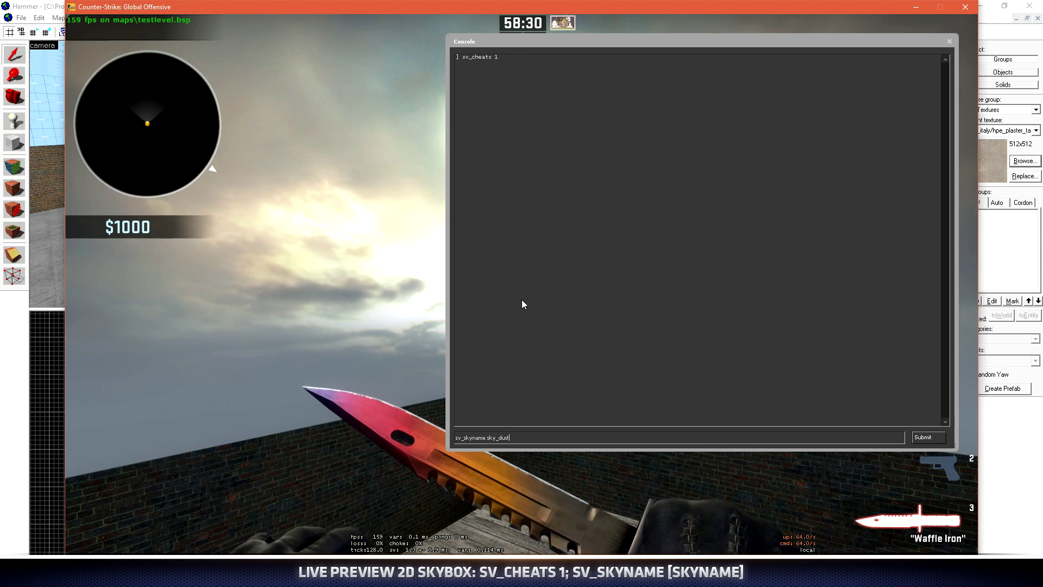
text(st)
key(Return)
key(grave)
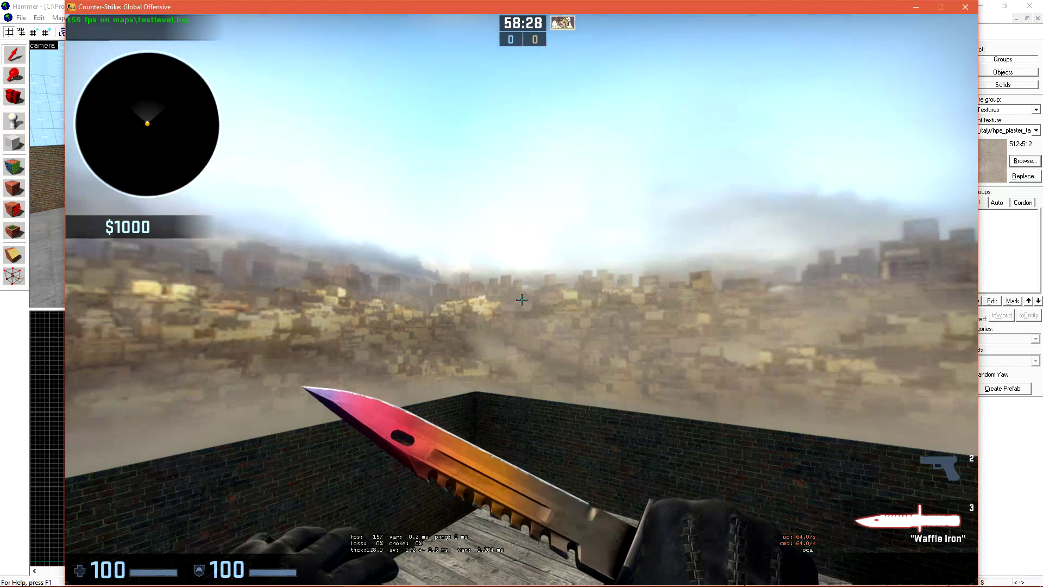